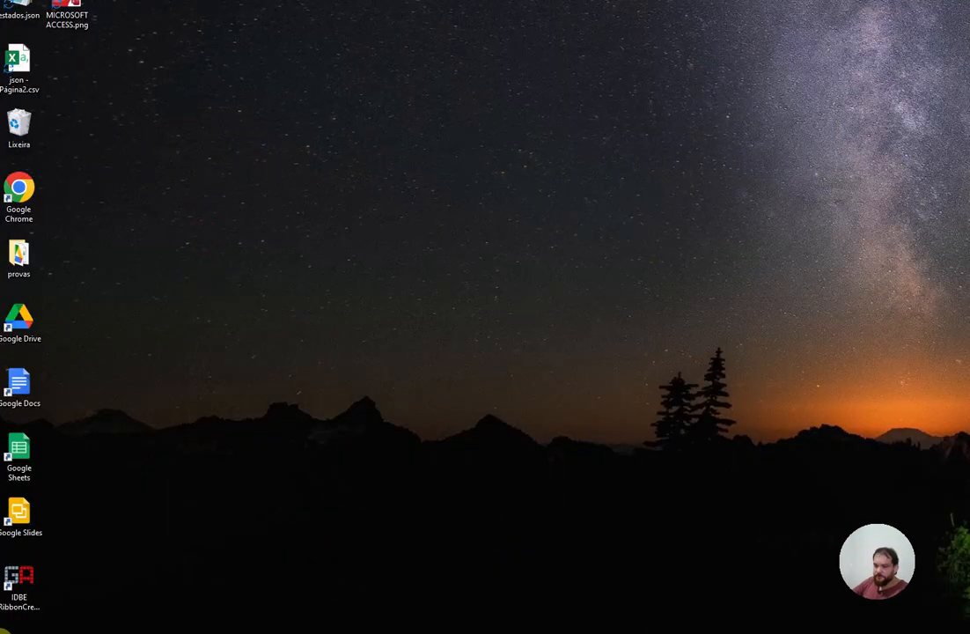
Step: Launch Microsoft Access by searching 'access' from the Start menu
click(8, 627)
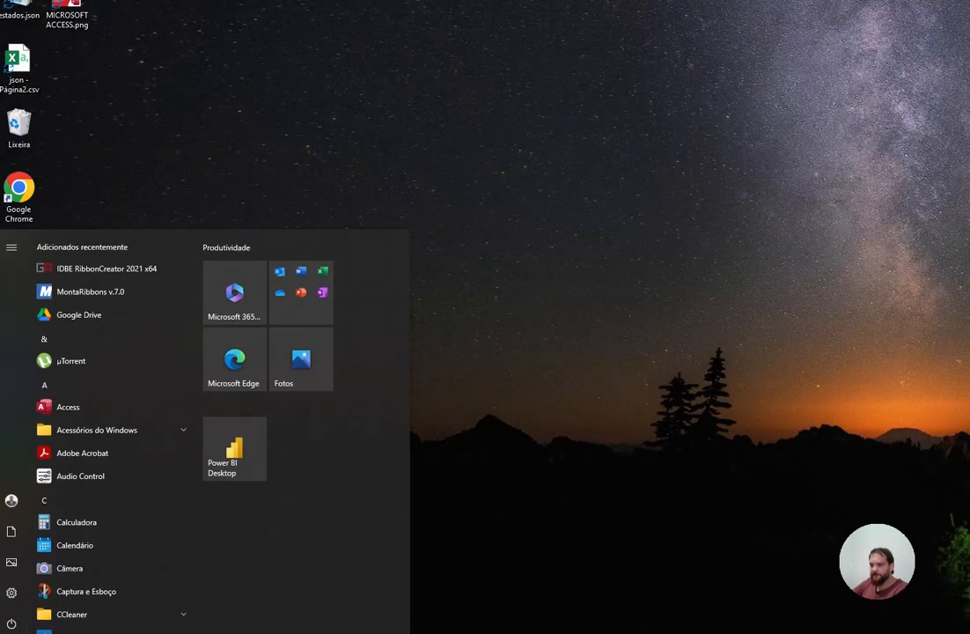
text(access)
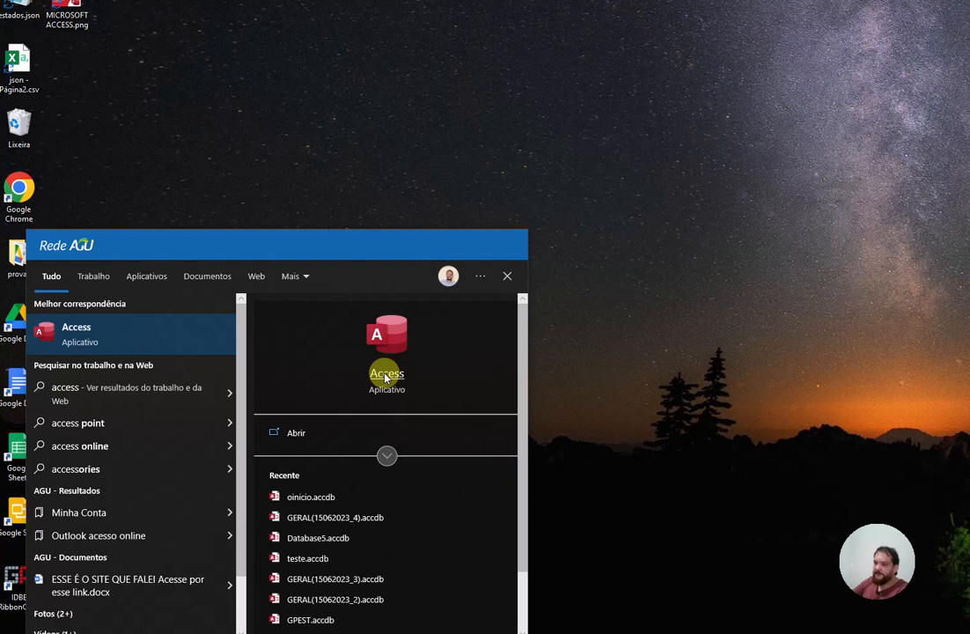
click(385, 374)
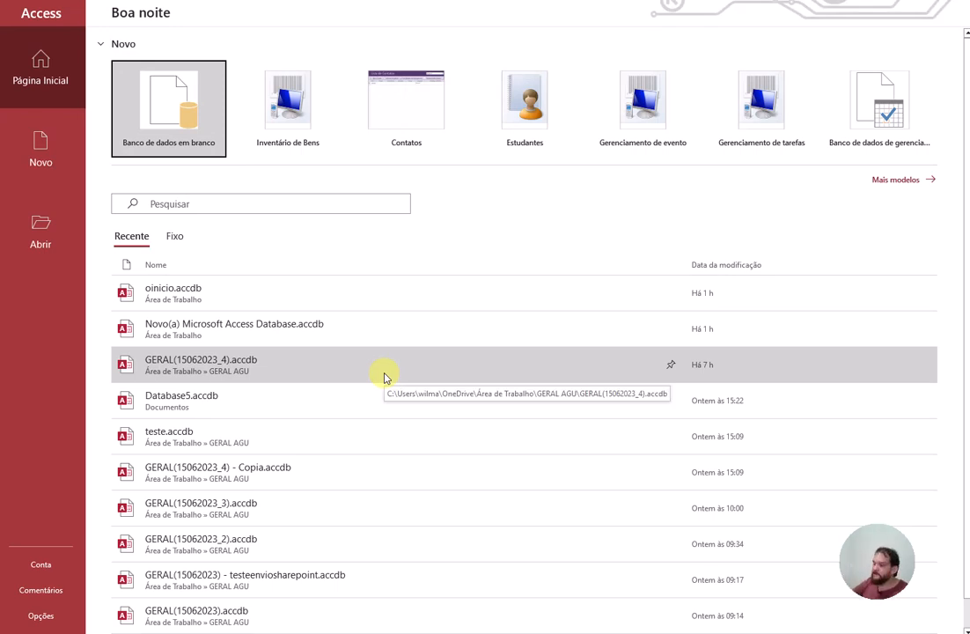
Step: Bring up the blank-database panel proposing Database6.accdb, briefly opening and cancelling the folder browser
click(157, 122)
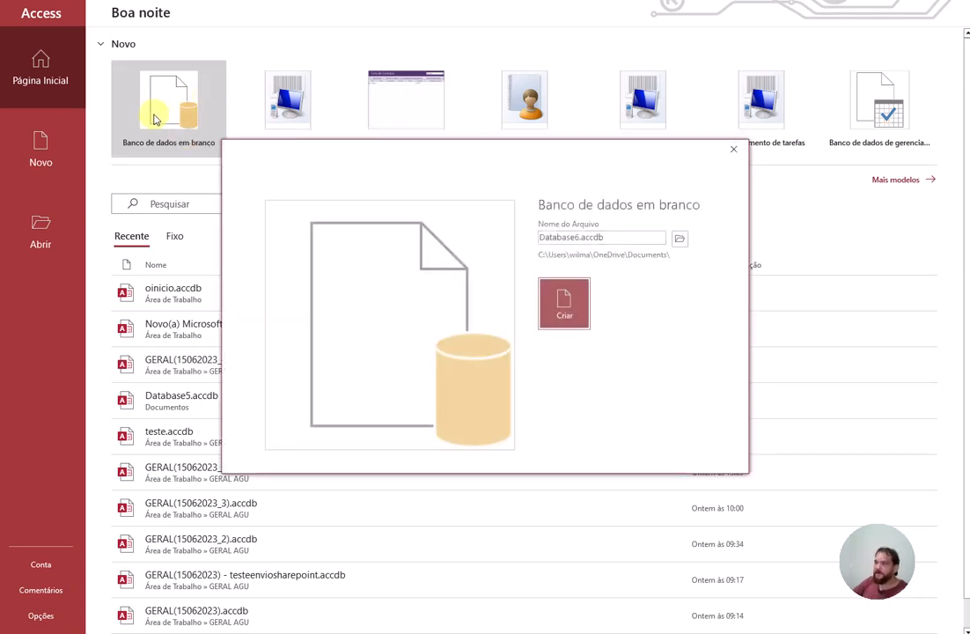
click(741, 152)
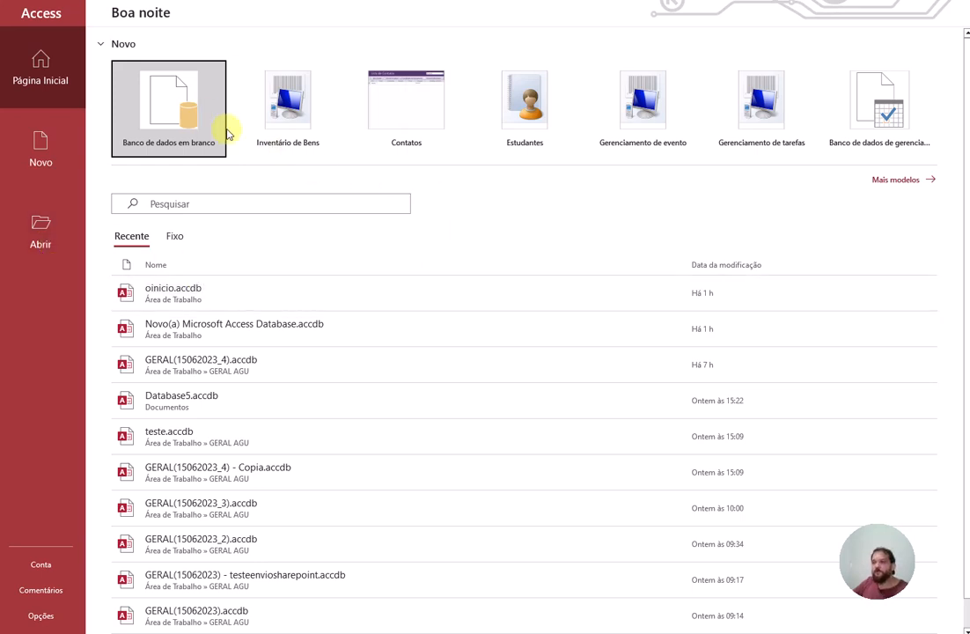
click(177, 141)
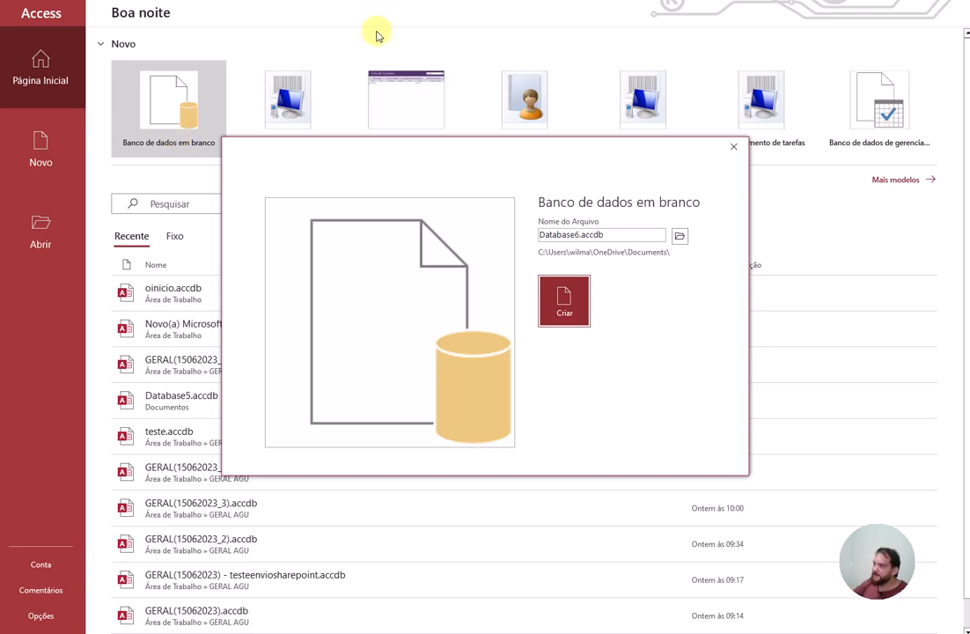
click(620, 233)
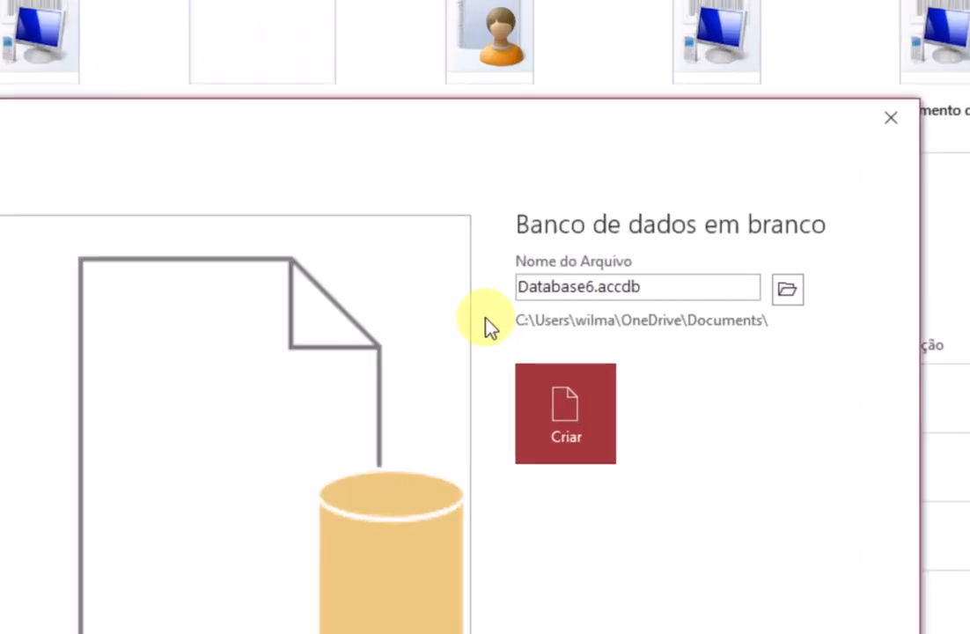
click(800, 286)
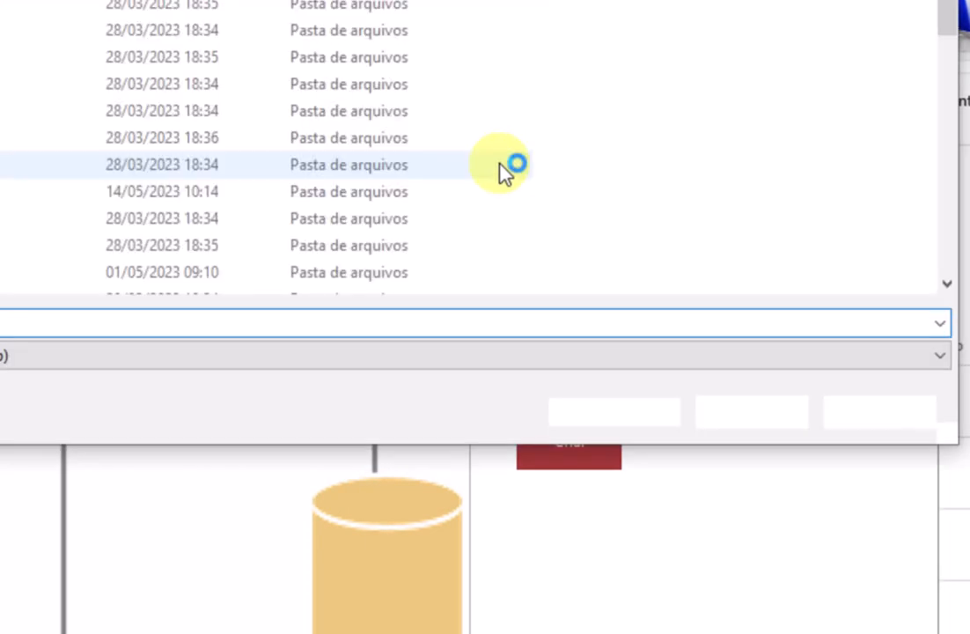
click(853, 410)
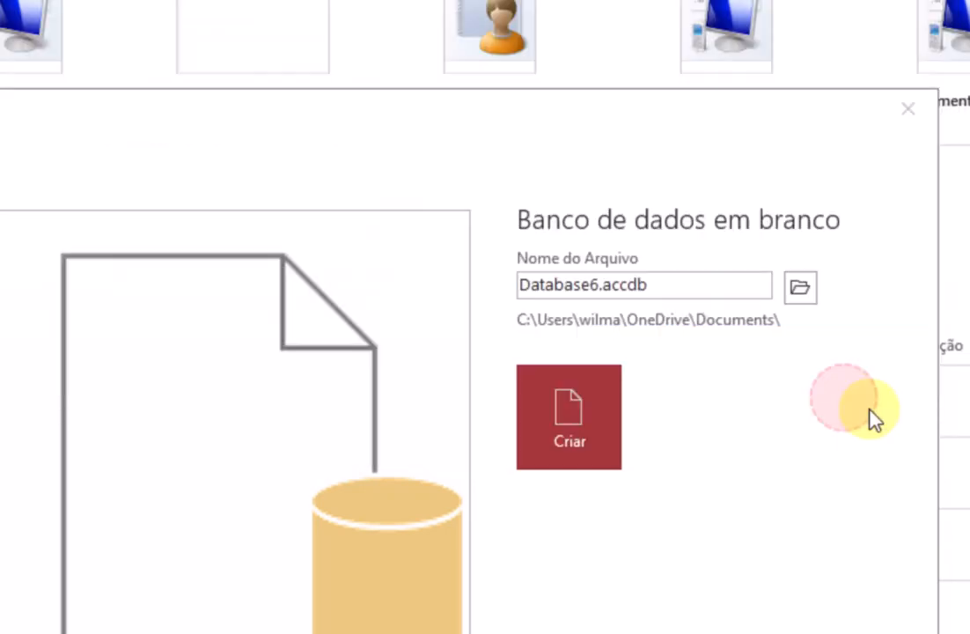
Step: Choose the Área de Trabalho folder and rename the database file to aula_youtube
click(802, 289)
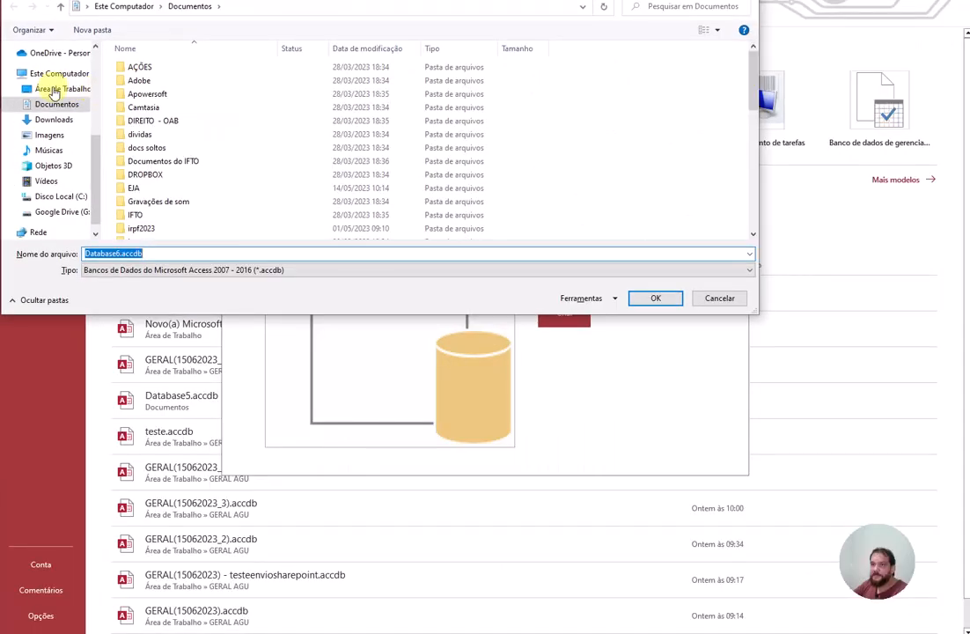
click(54, 89)
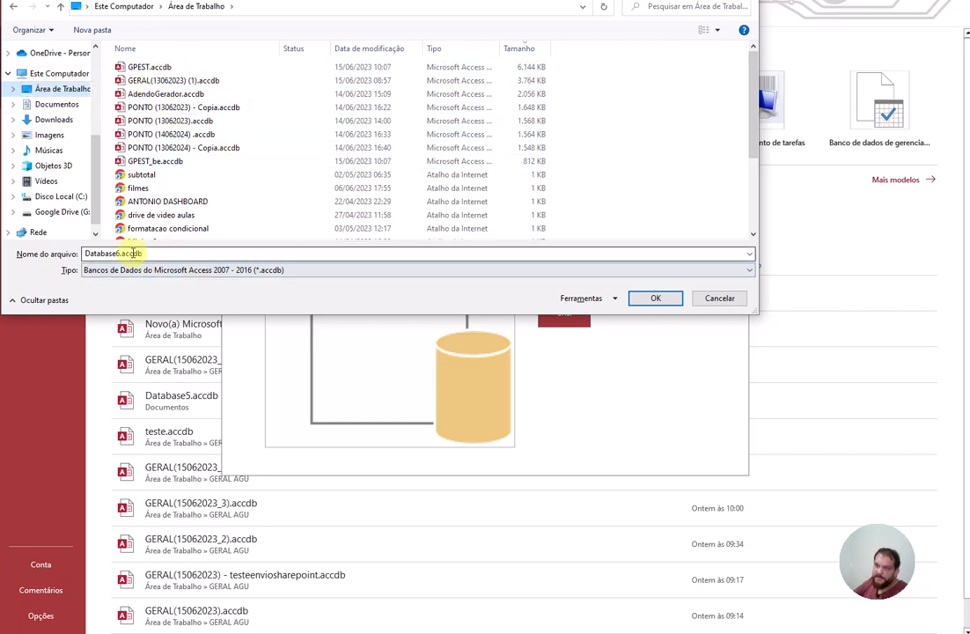
double_click(114, 254)
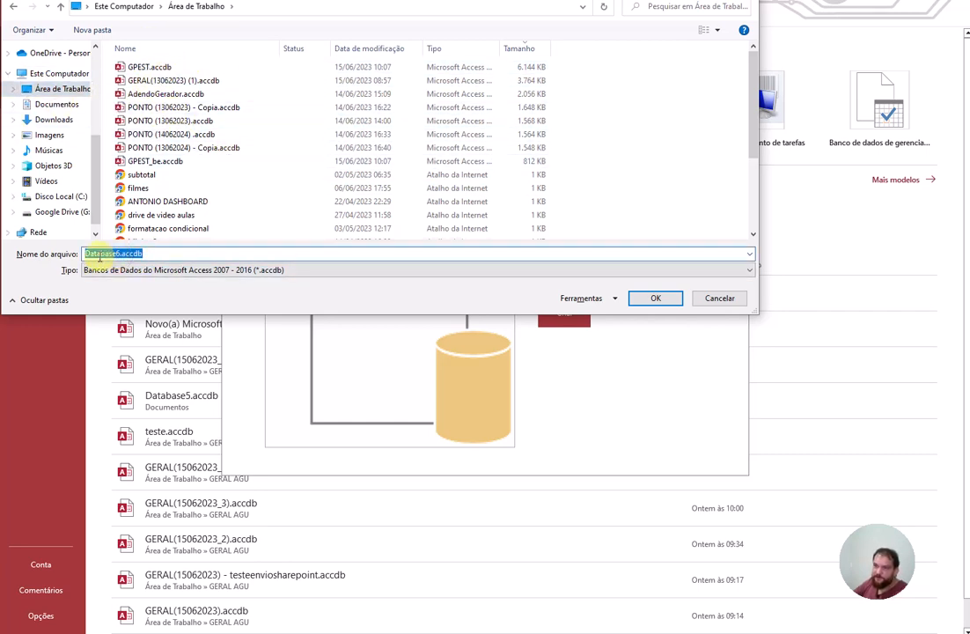
drag(122, 254, 65, 251)
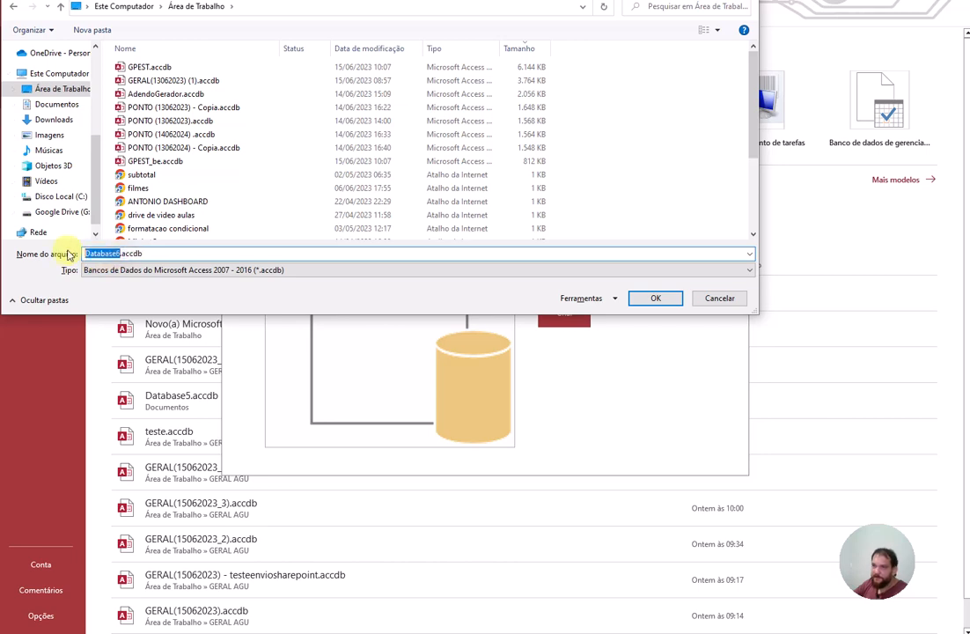
text(aua)
key(BackSpace)
key(BackSpace)
key(BackSpace)
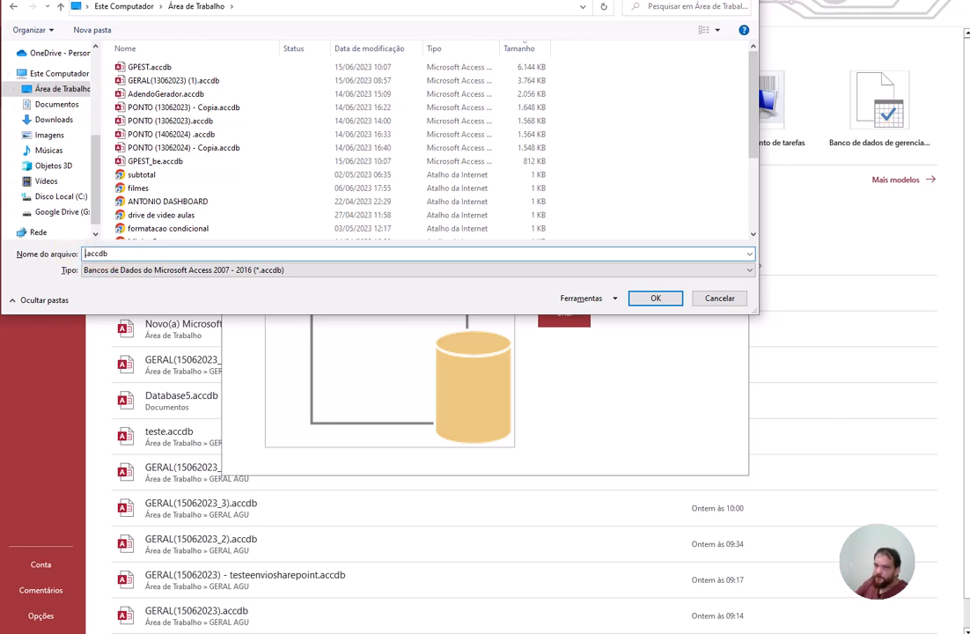
text(au)
text(la_youtu)
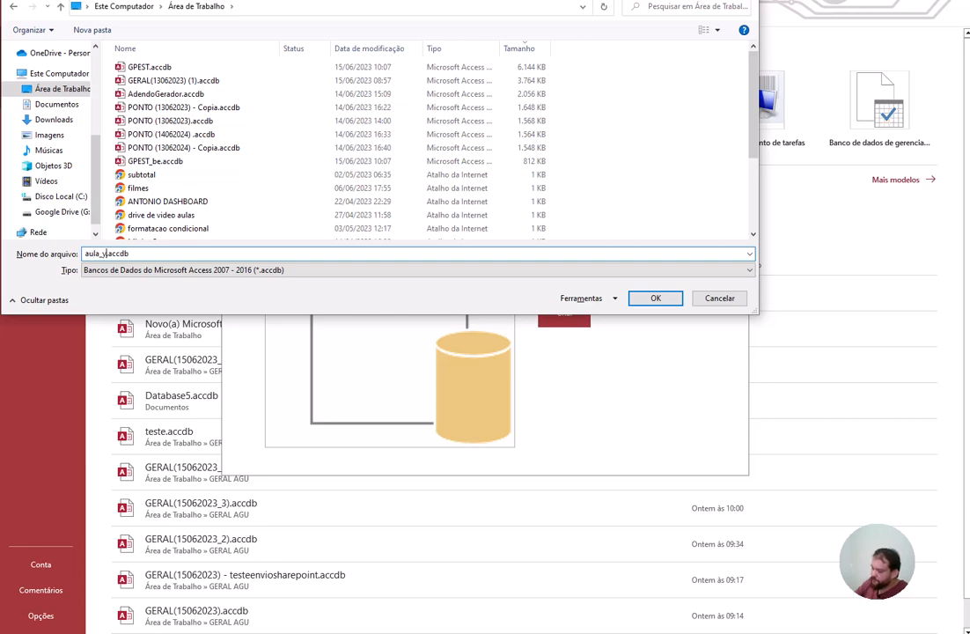
text(be)
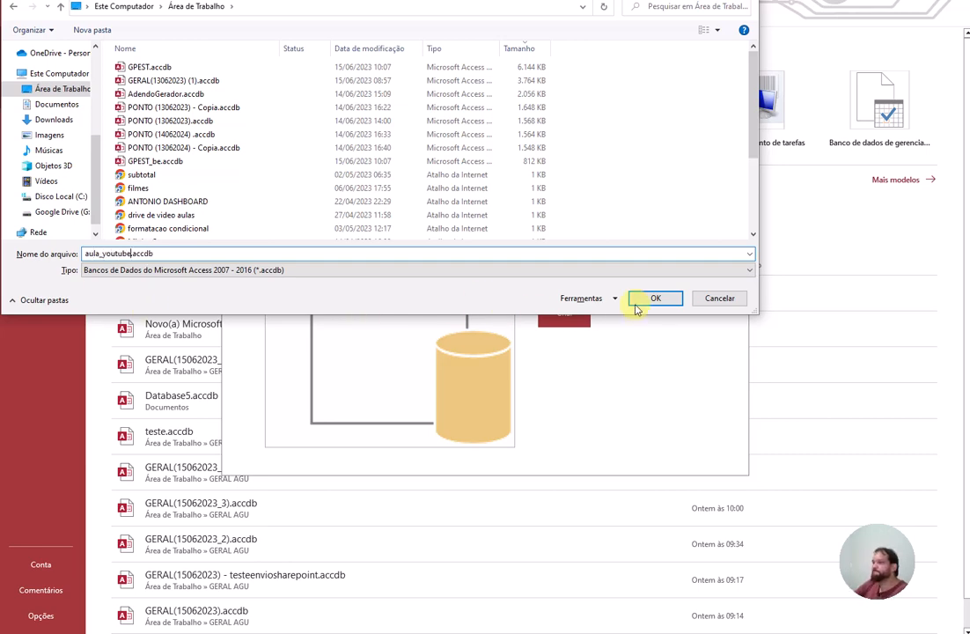
Step: Keep the Access 2007-2016 (*.accdb) file type and confirm the save location
click(371, 275)
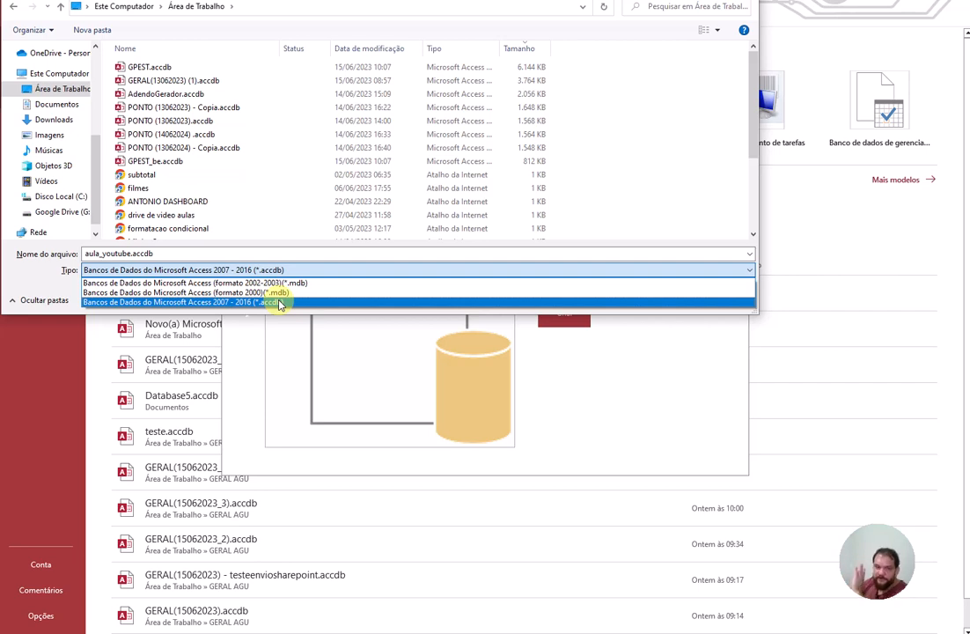
click(280, 304)
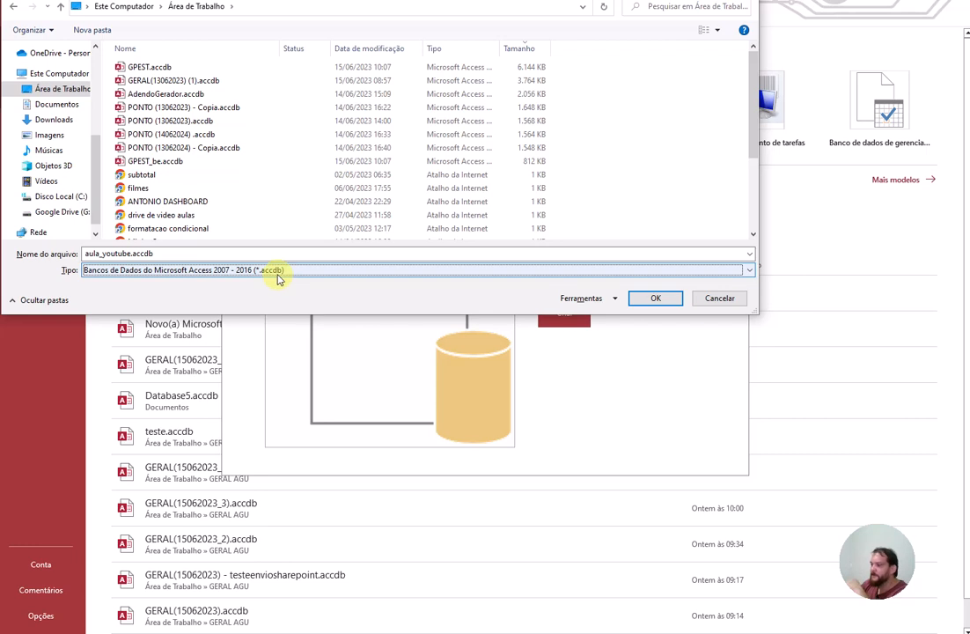
click(652, 300)
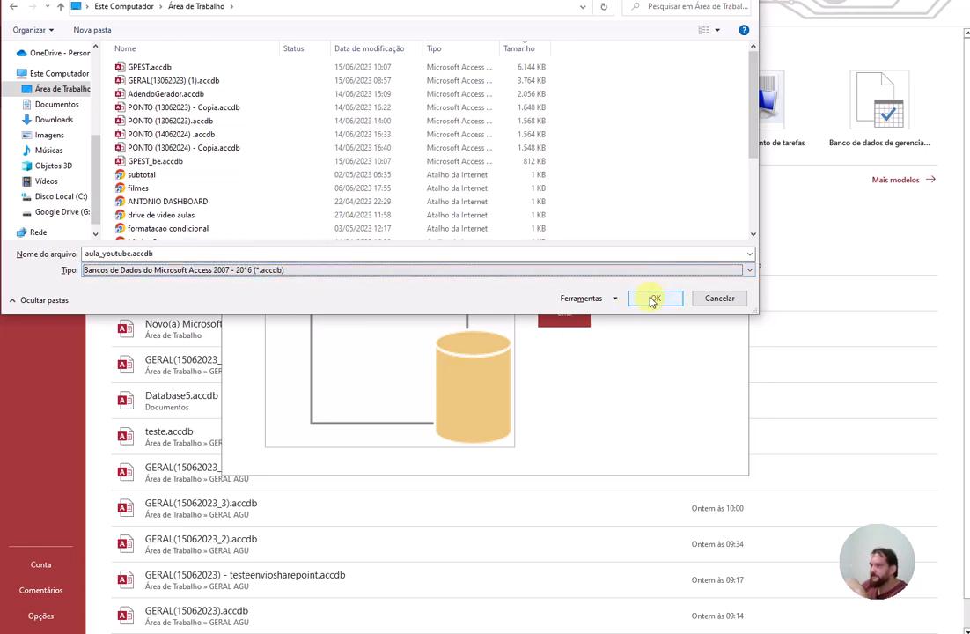
click(656, 300)
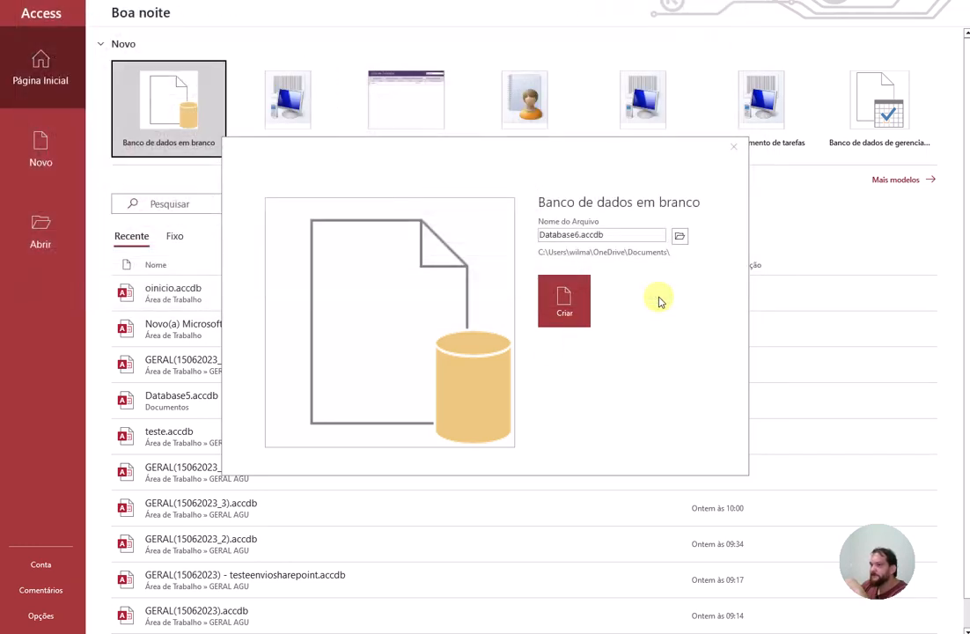
Step: Create the aula_youtube database, opening Tabela1 with only its Código field
click(565, 308)
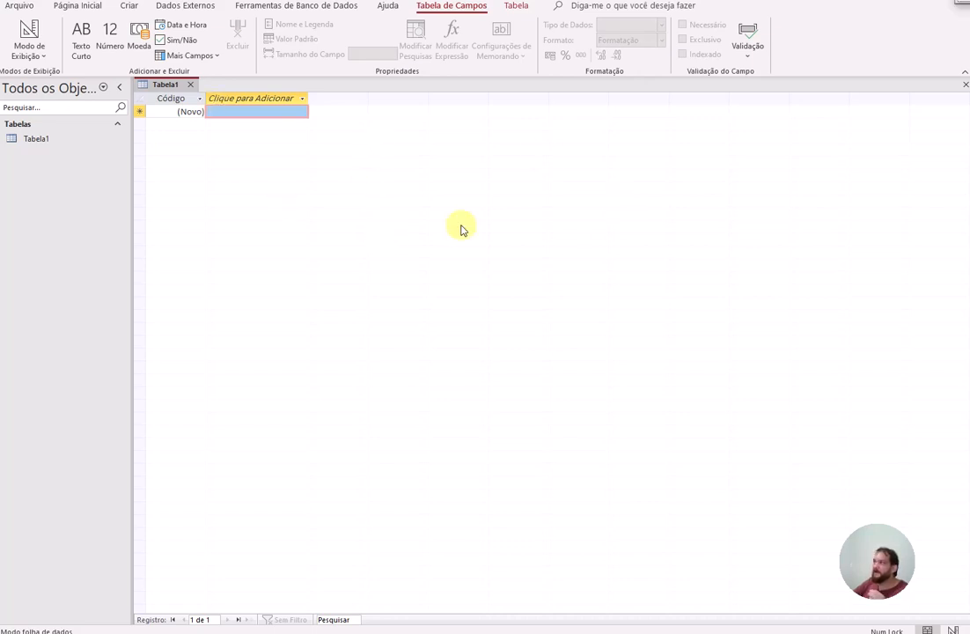
click(963, 3)
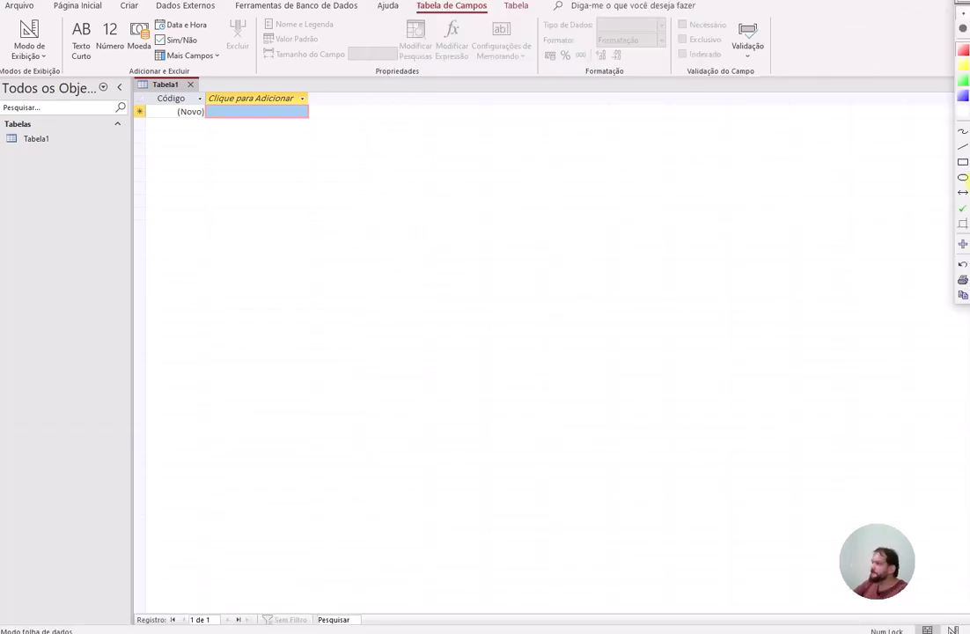
click(962, 164)
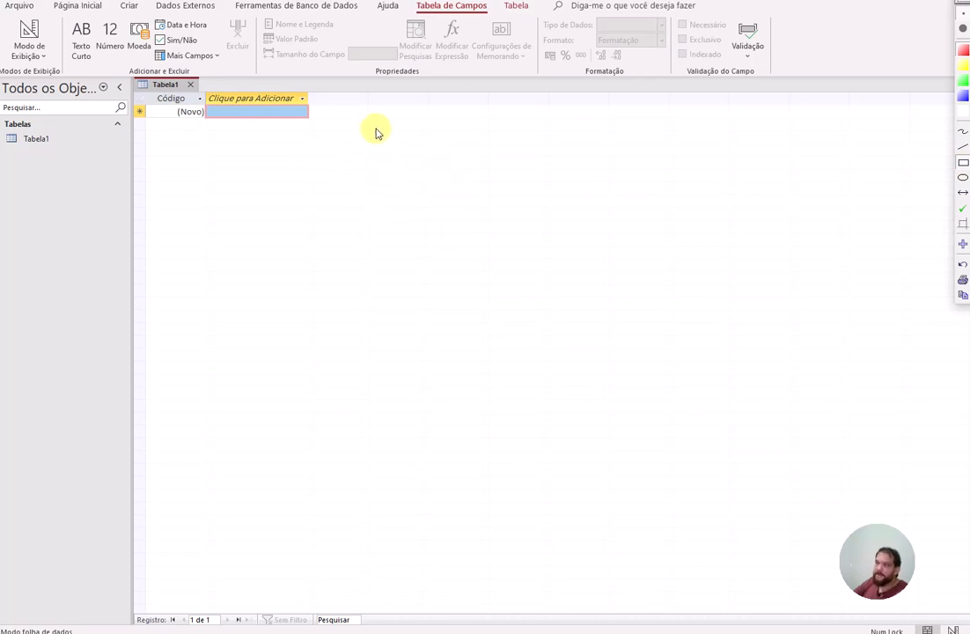
mouse_move(368, 101)
mouse_down()
mouse_move(373, 278)
mouse_move(429, 344)
mouse_up()
drag(246, 173, 602, 205)
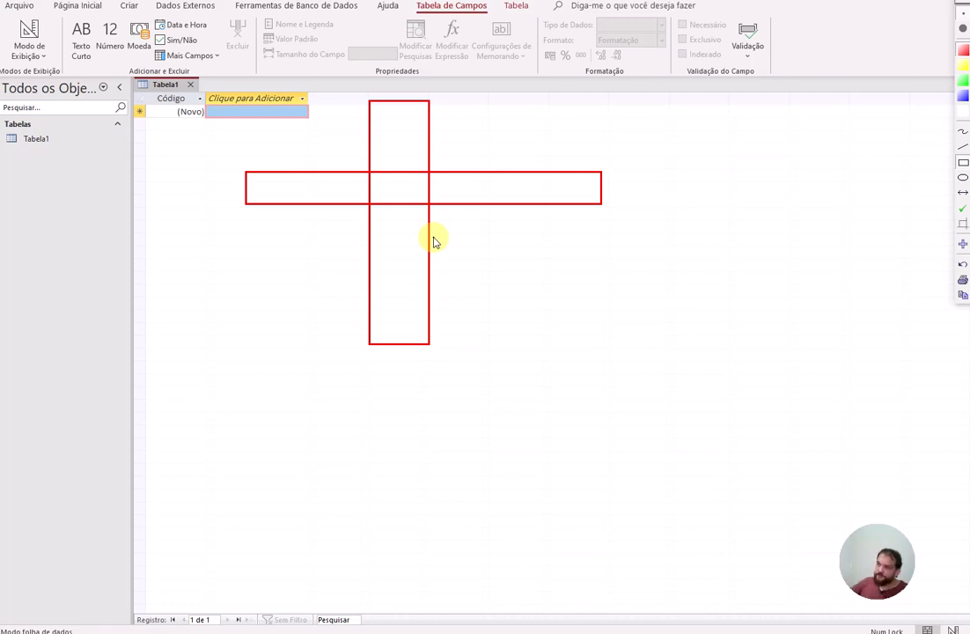
click(965, 5)
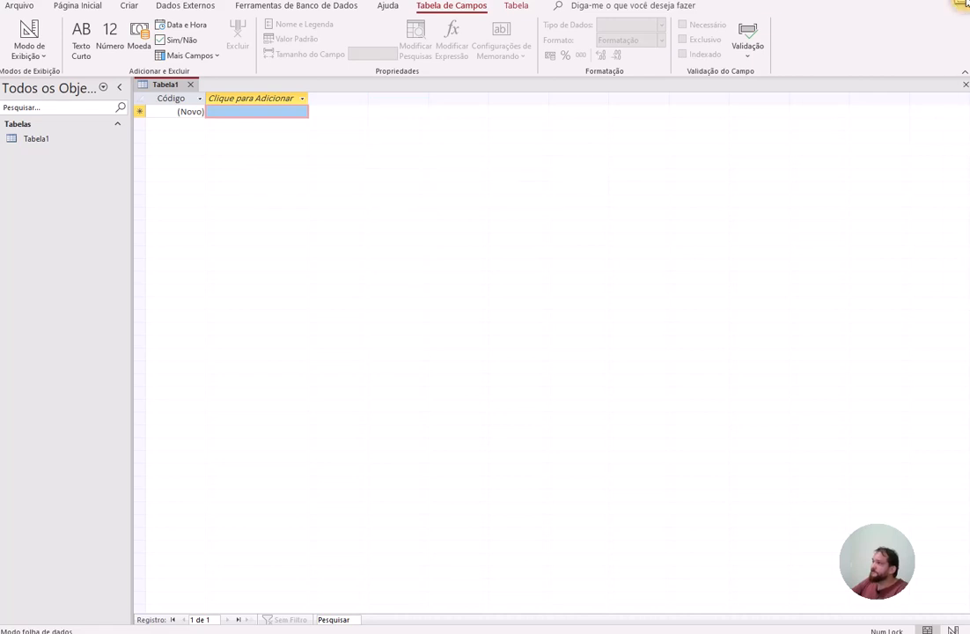
Step: Close Tabela1, leaving aula_youtube open with an empty navigation pane and workspace
click(192, 85)
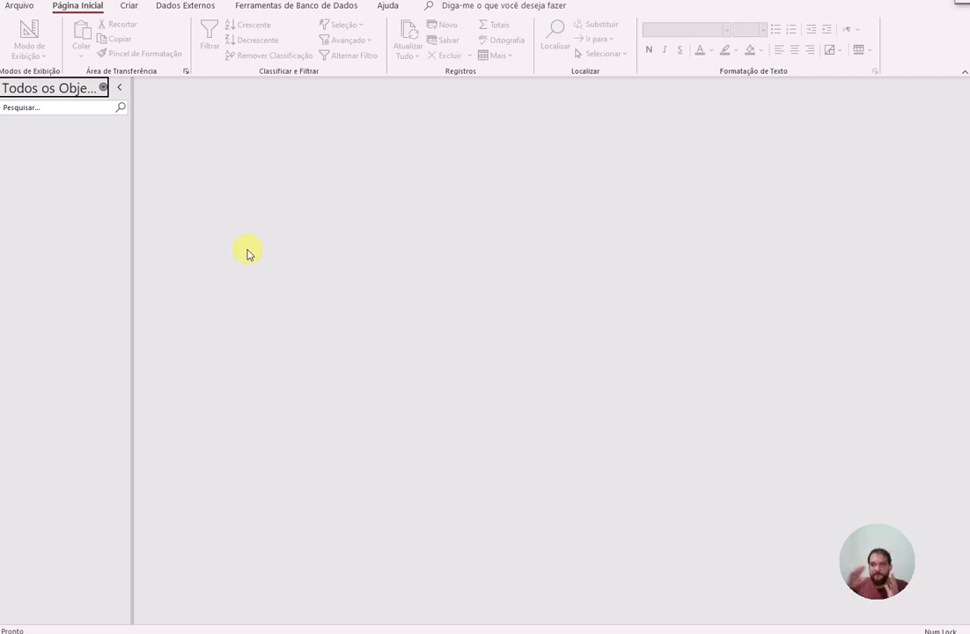
click(964, 4)
click(964, 161)
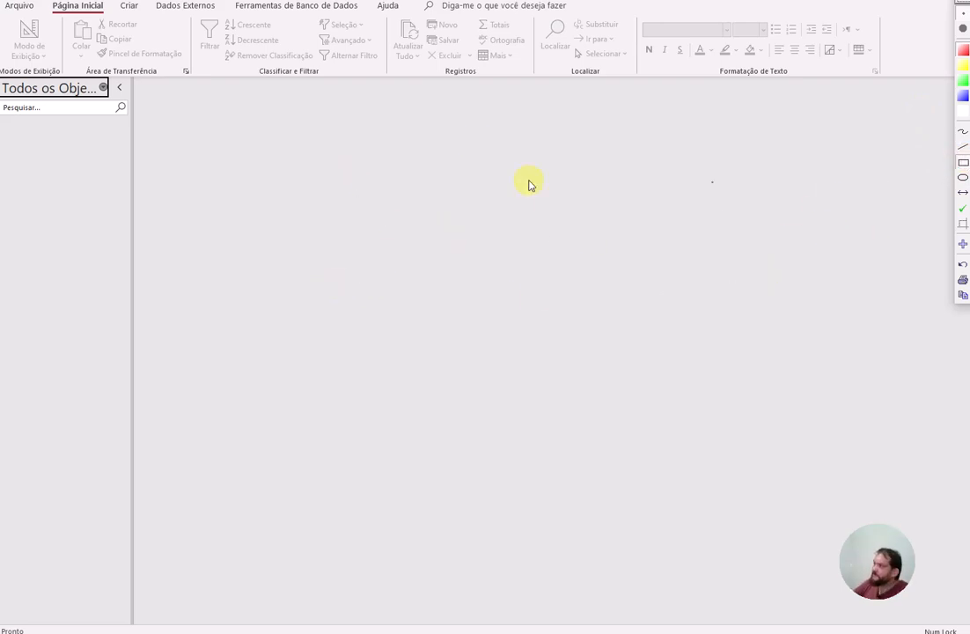
mouse_move(307, 322)
mouse_down()
mouse_move(551, 375)
mouse_move(582, 391)
mouse_up()
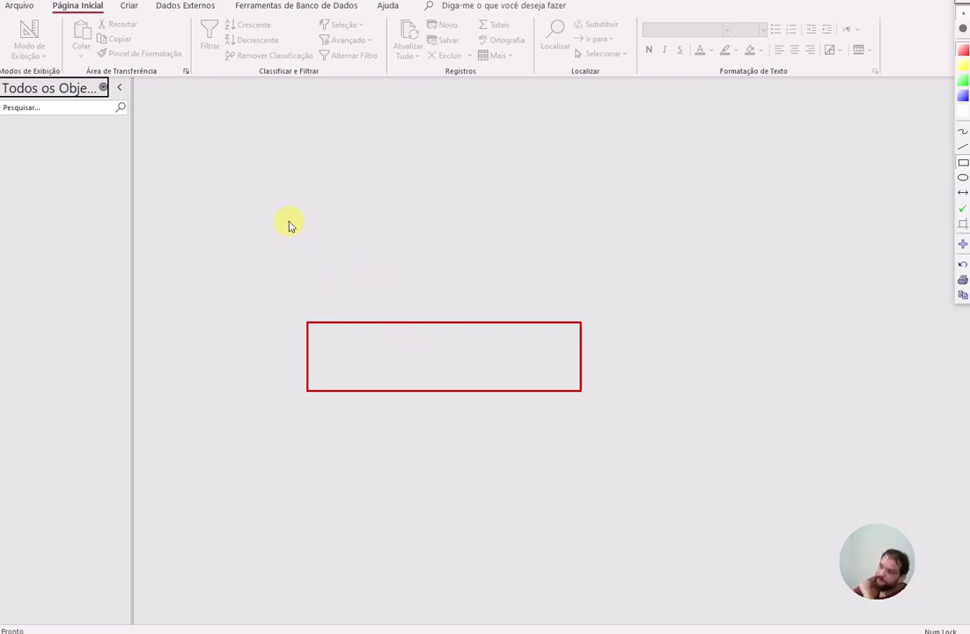
drag(288, 223, 611, 297)
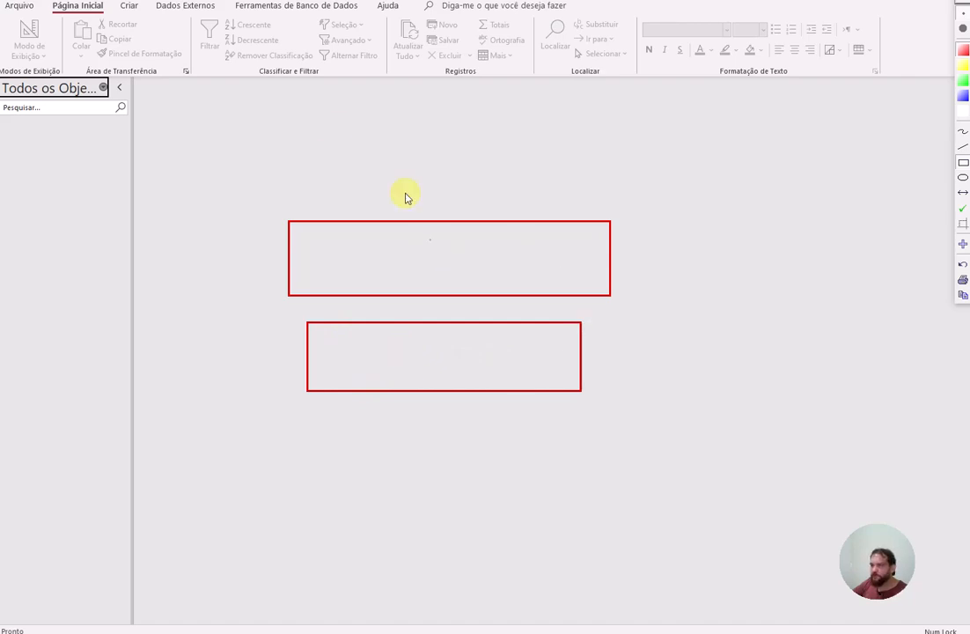
mouse_move(283, 112)
mouse_down()
mouse_move(524, 156)
mouse_move(617, 186)
mouse_move(621, 200)
mouse_up()
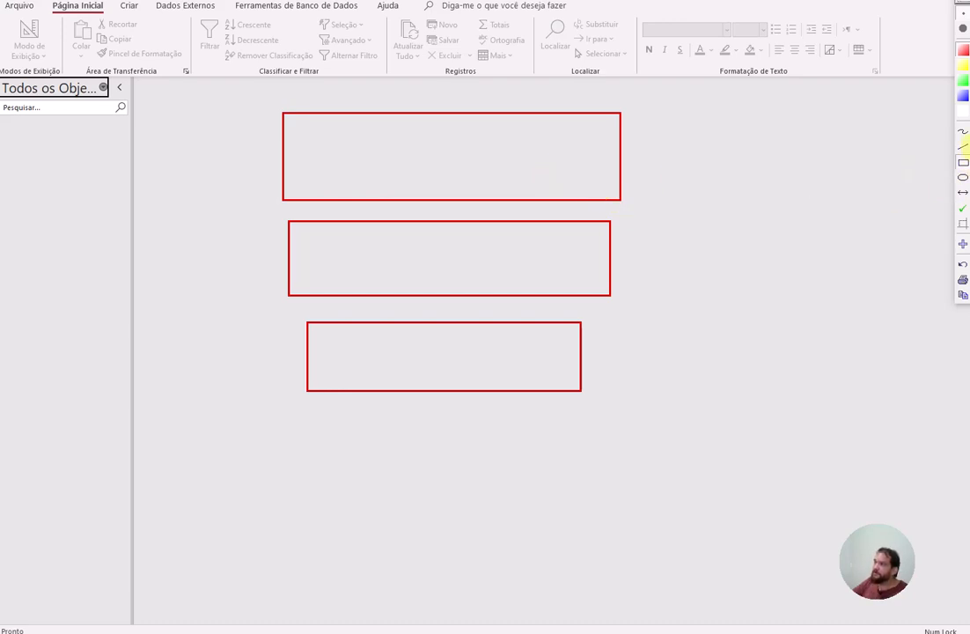
drag(749, 152, 620, 153)
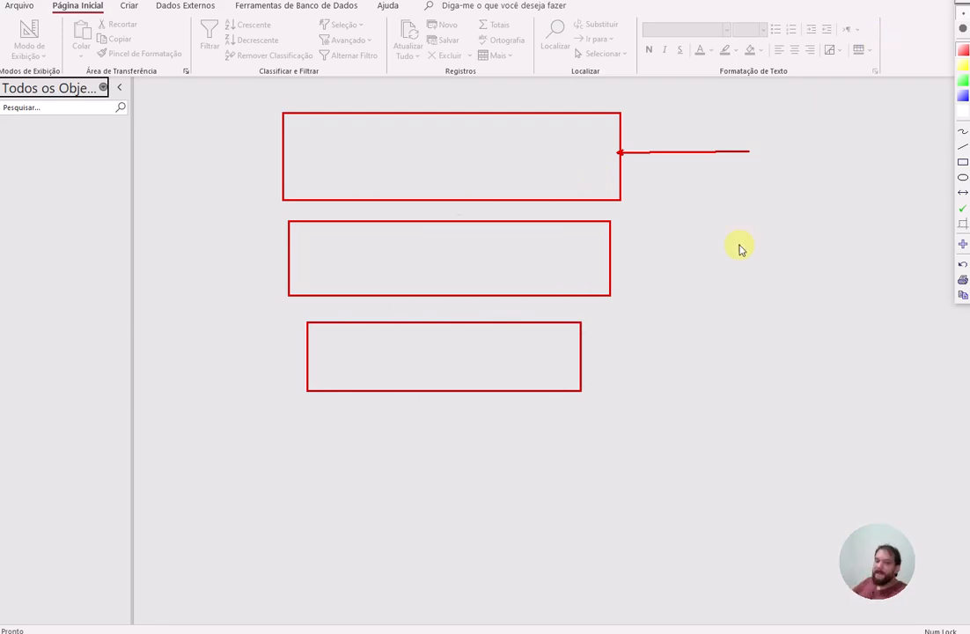
click(960, 5)
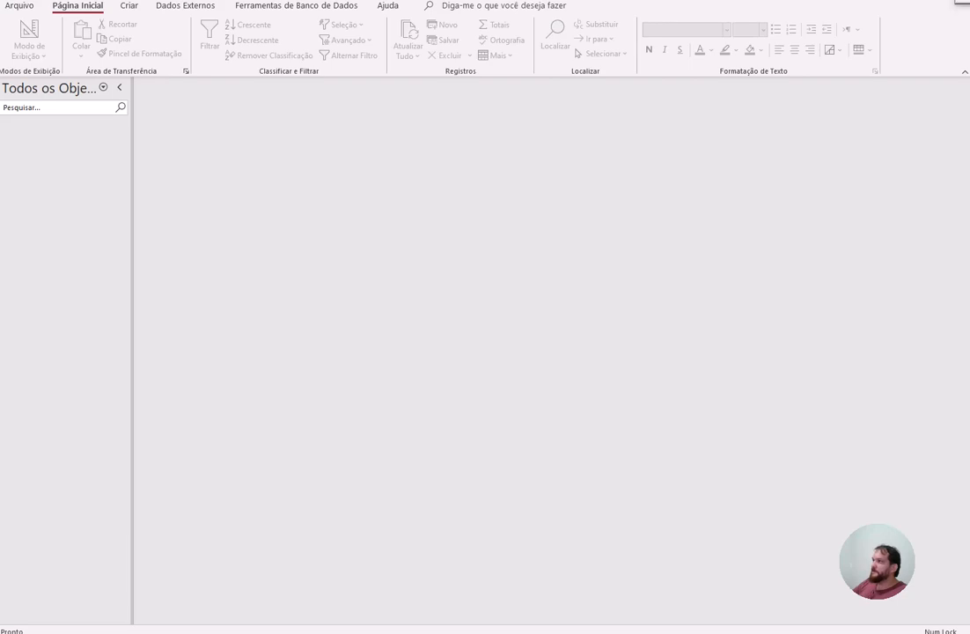
click(824, 2)
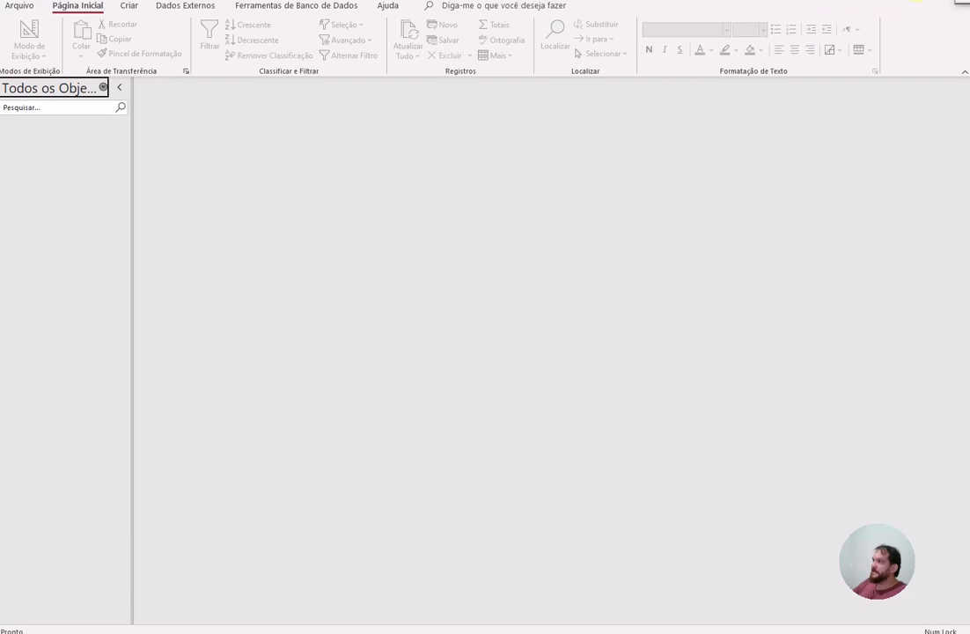
Step: Dismiss the security warning, show the Relationships diagram, then open tblColaborador's records
click(897, 160)
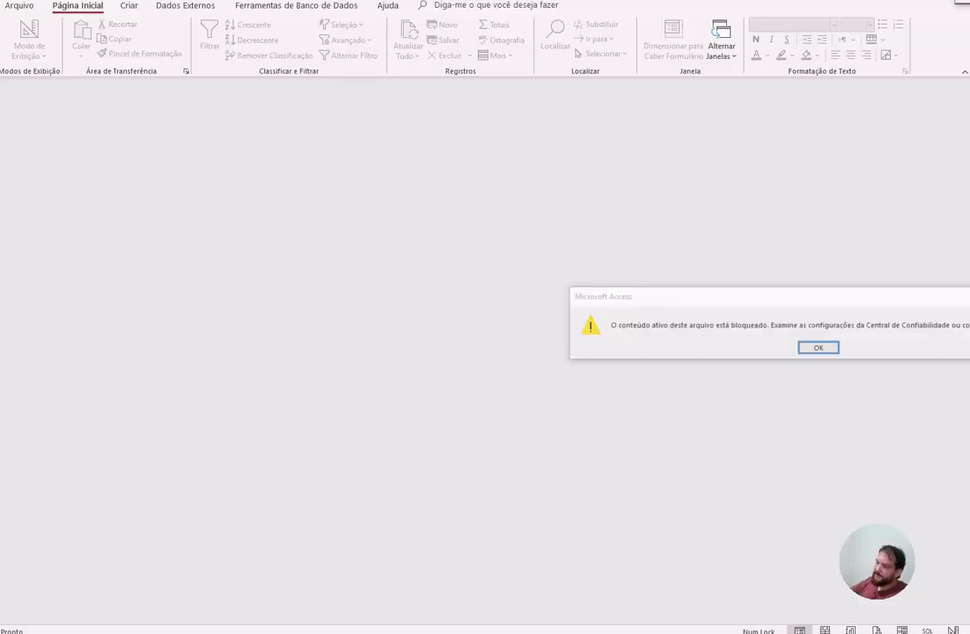
click(810, 349)
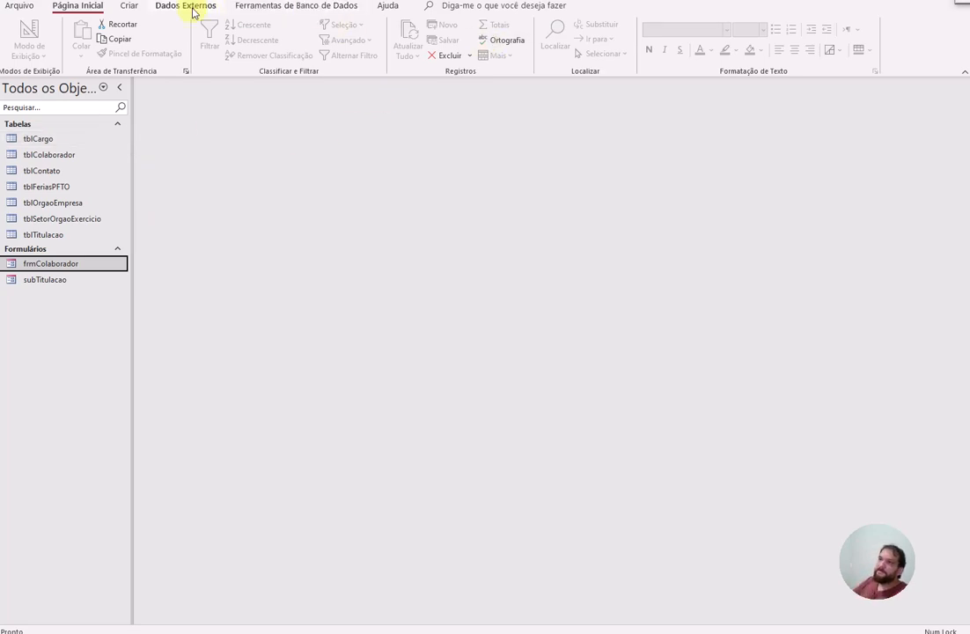
click(257, 7)
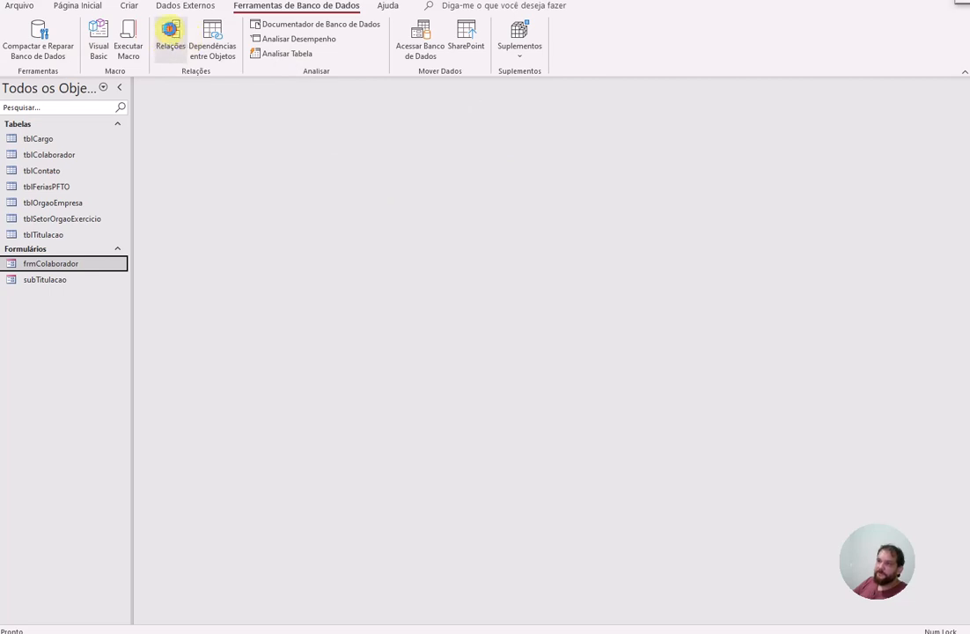
click(170, 30)
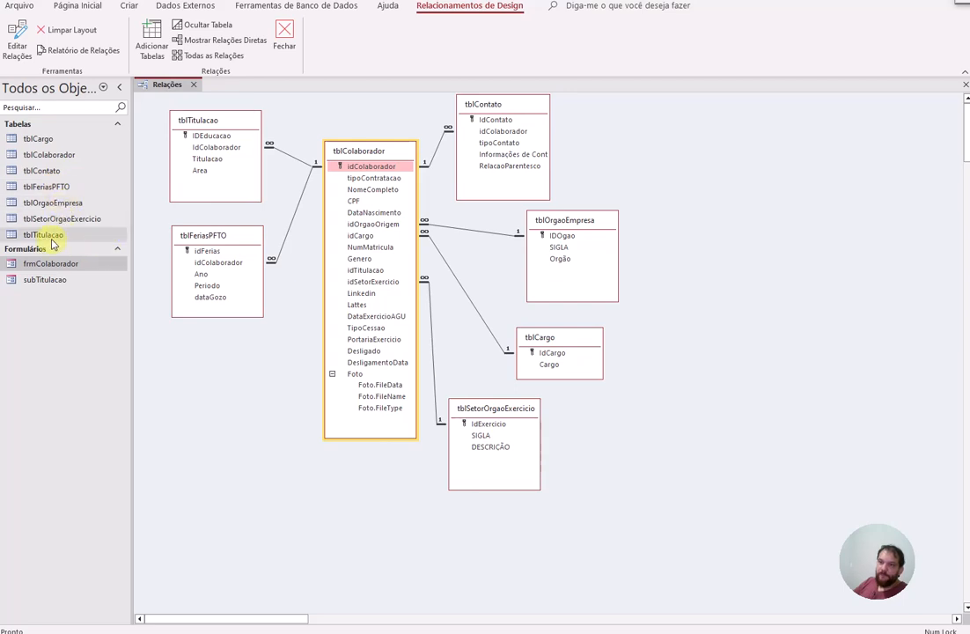
double_click(62, 157)
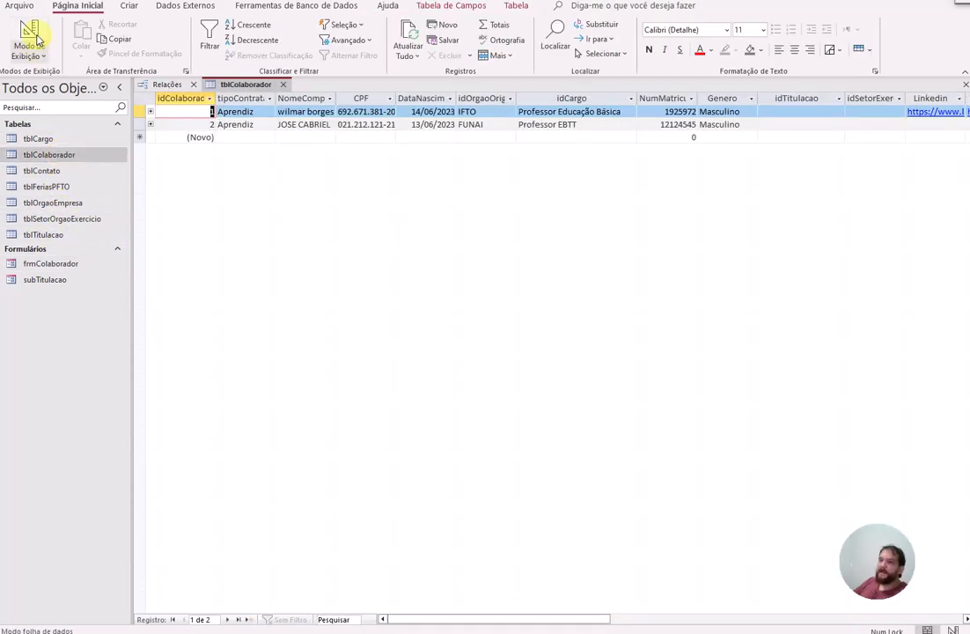
Step: Review tblColaborador in Design View, then close it to return to Relationships
click(37, 40)
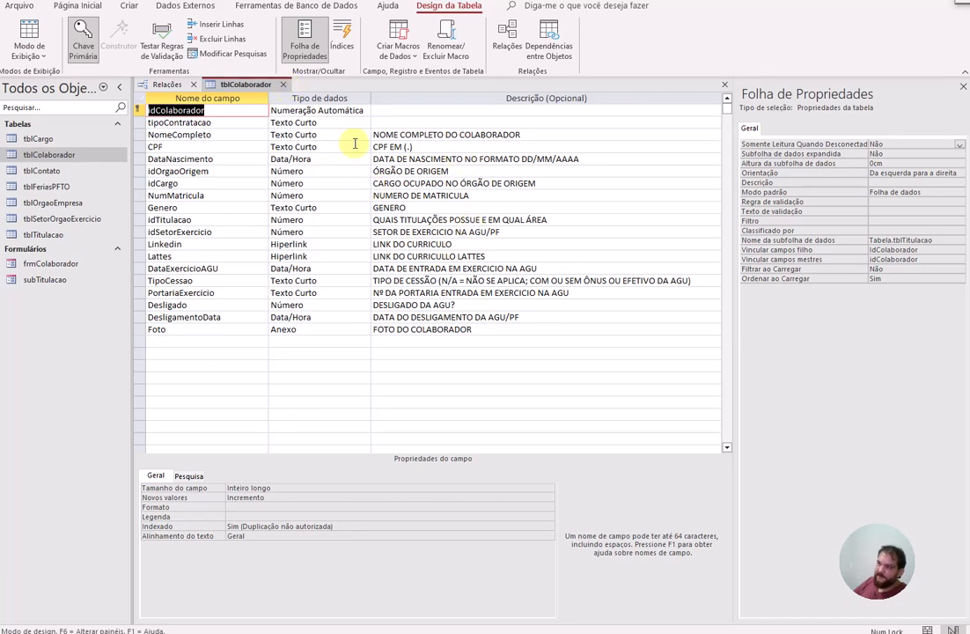
click(284, 84)
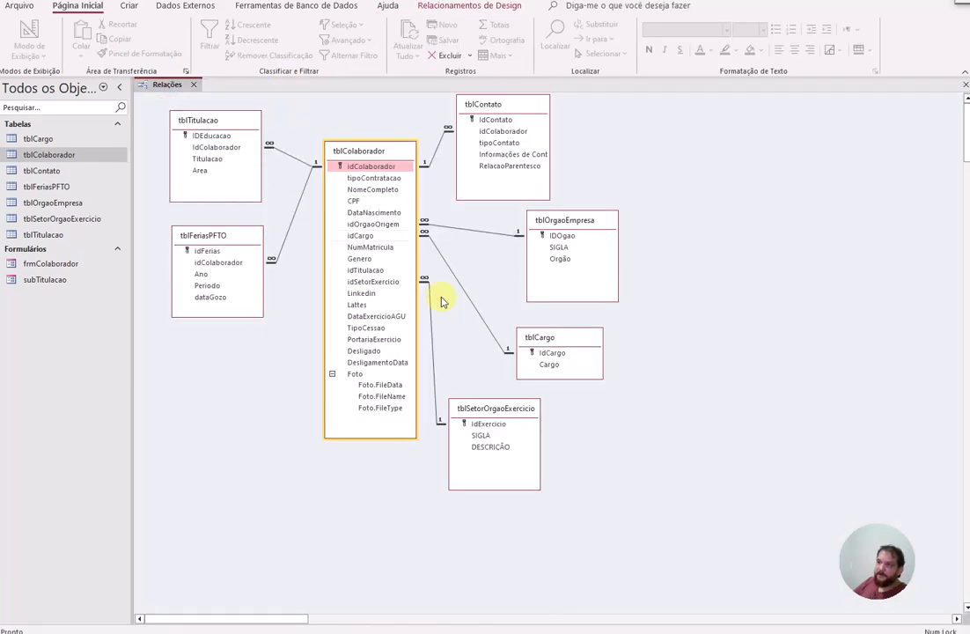
double_click(509, 233)
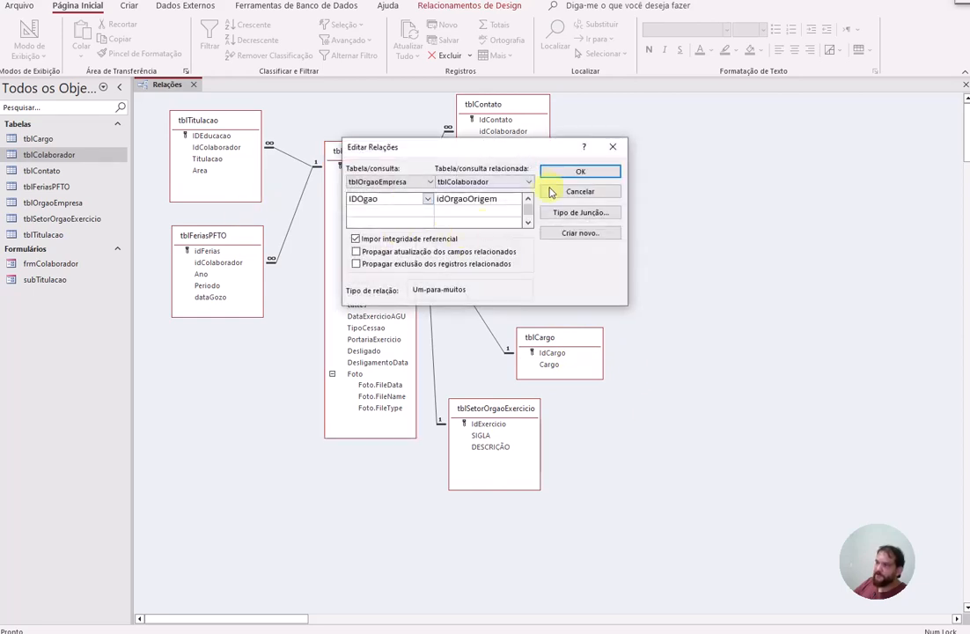
click(562, 191)
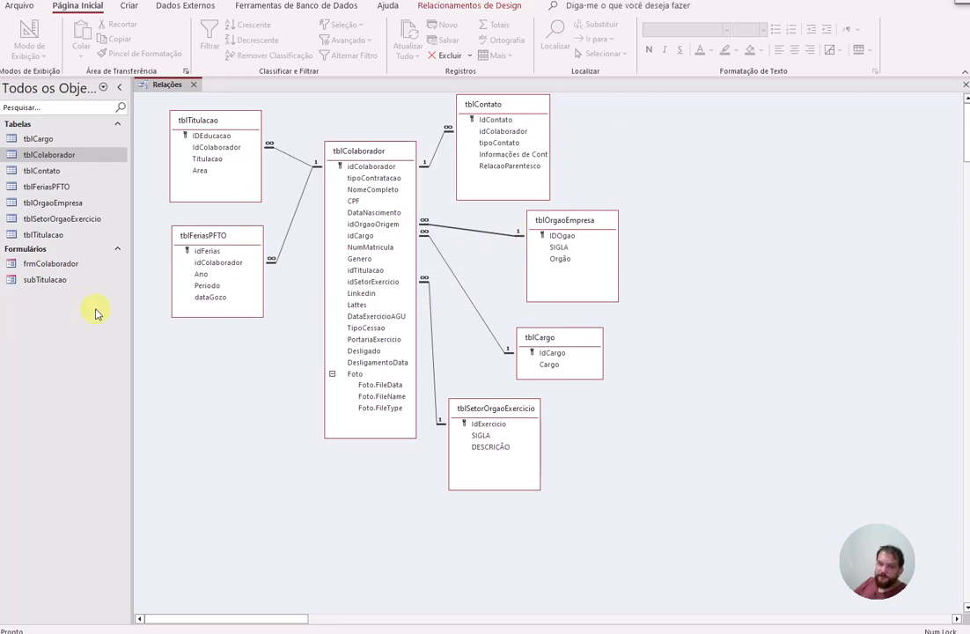
click(76, 266)
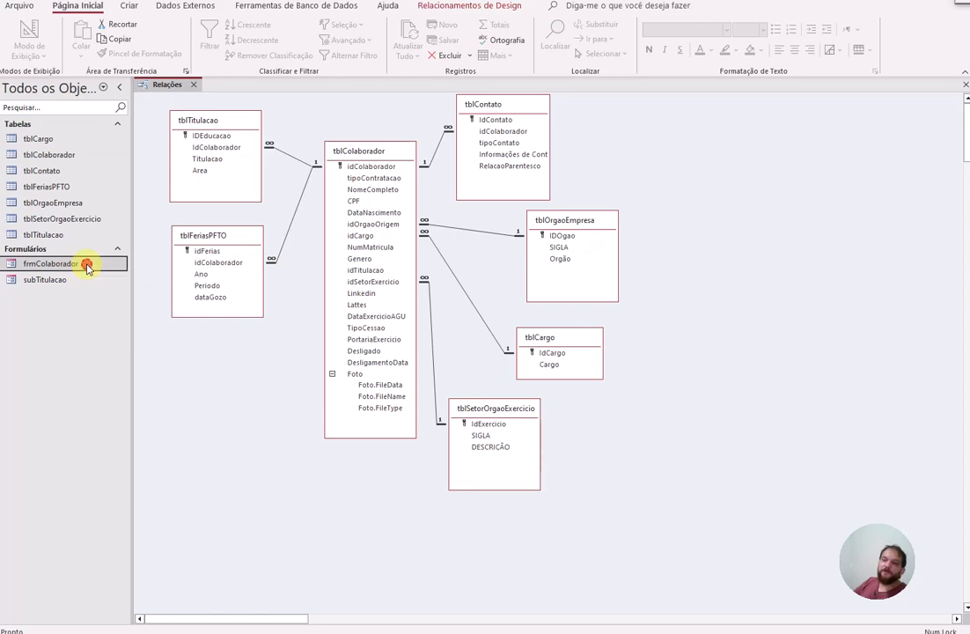
double_click(87, 268)
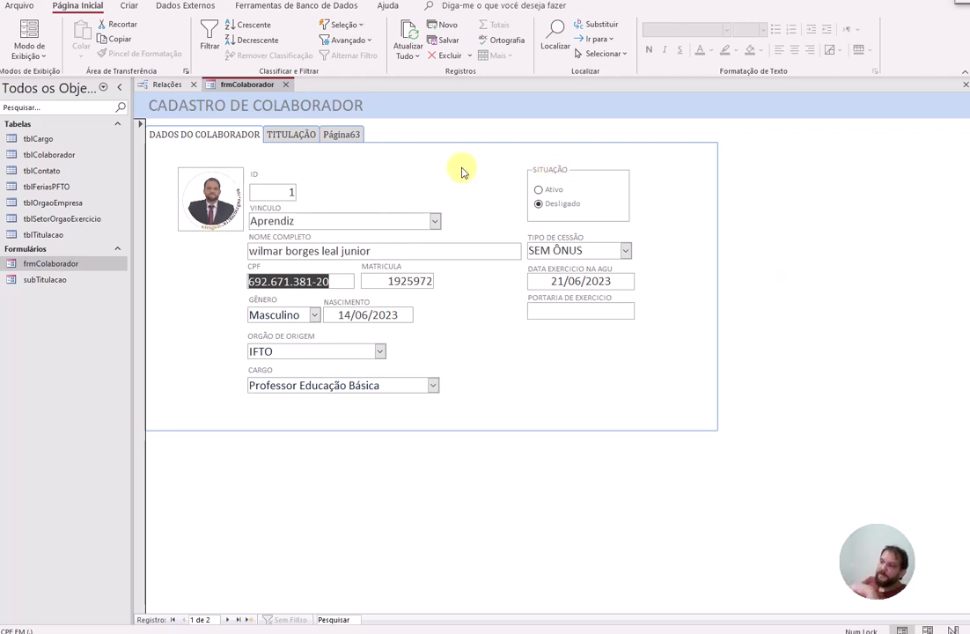
click(287, 85)
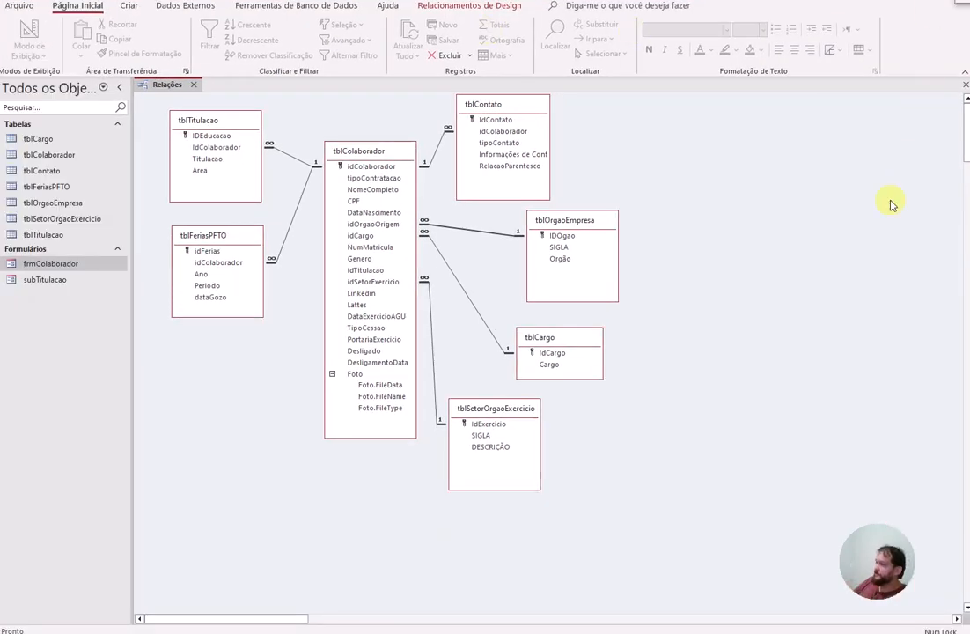
Step: Deselect the relationship line in the Relationships diagram
click(880, 226)
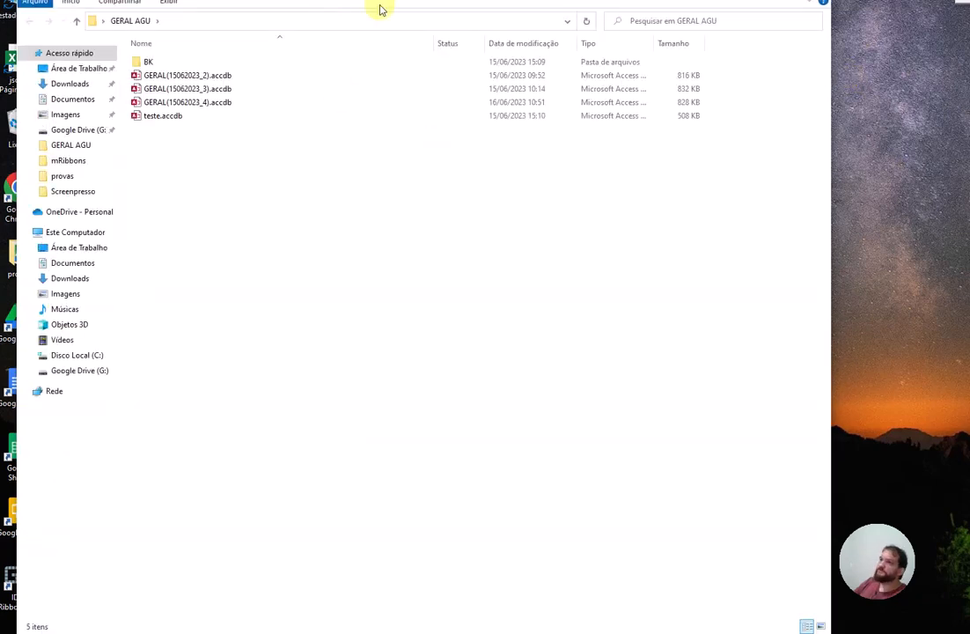
Step: Open GERAL(15062023_4).accdb from the GERAL AGU folder and dismiss the security warning
click(199, 104)
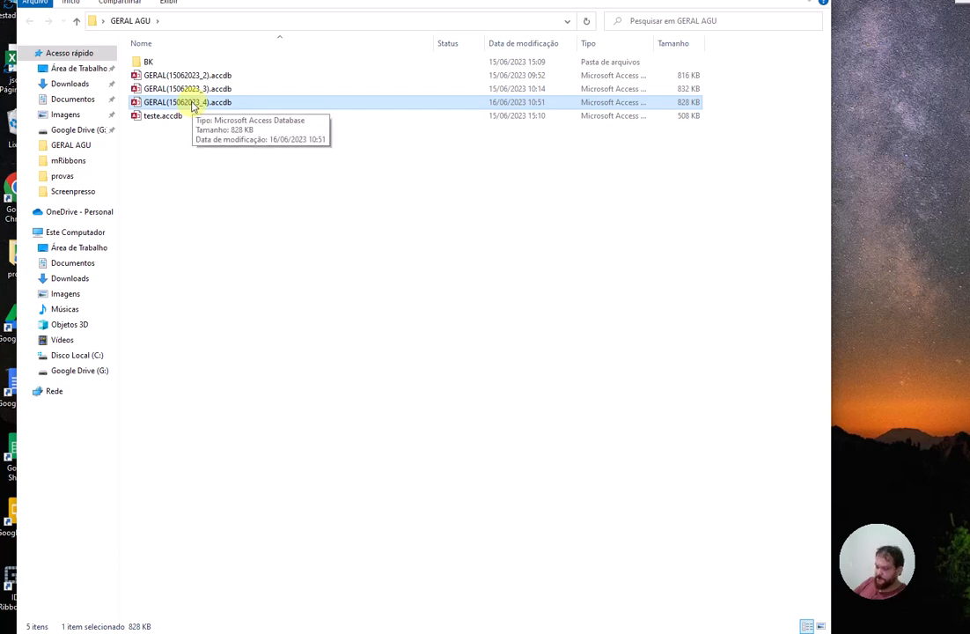
double_click(193, 104)
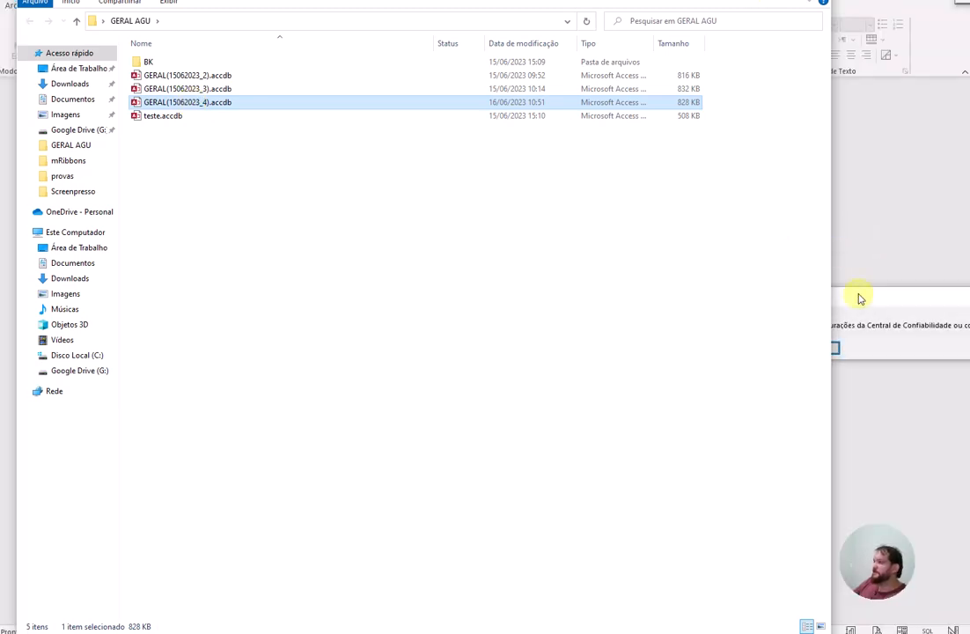
click(838, 352)
click(836, 350)
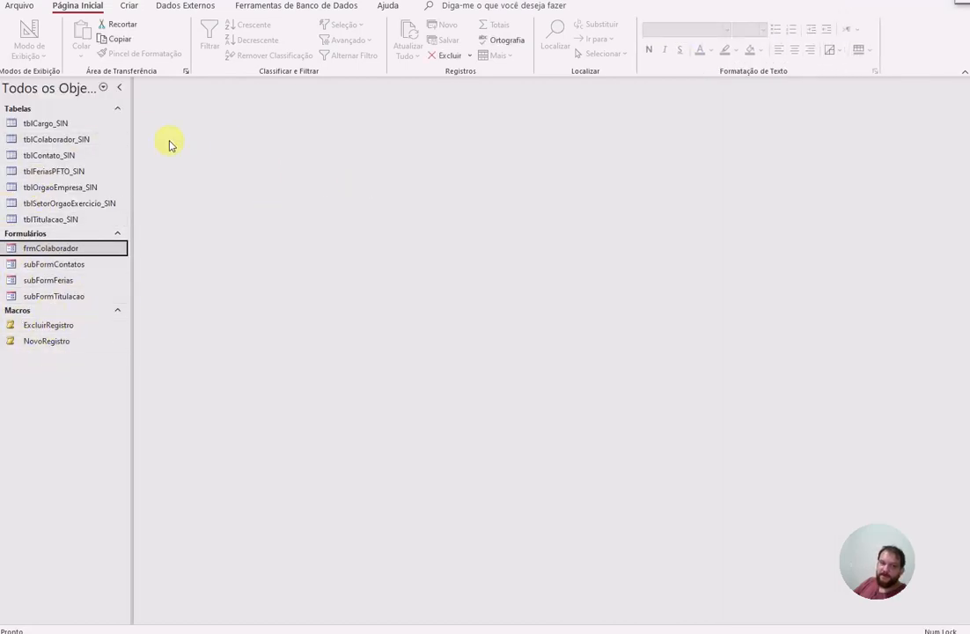
double_click(65, 250)
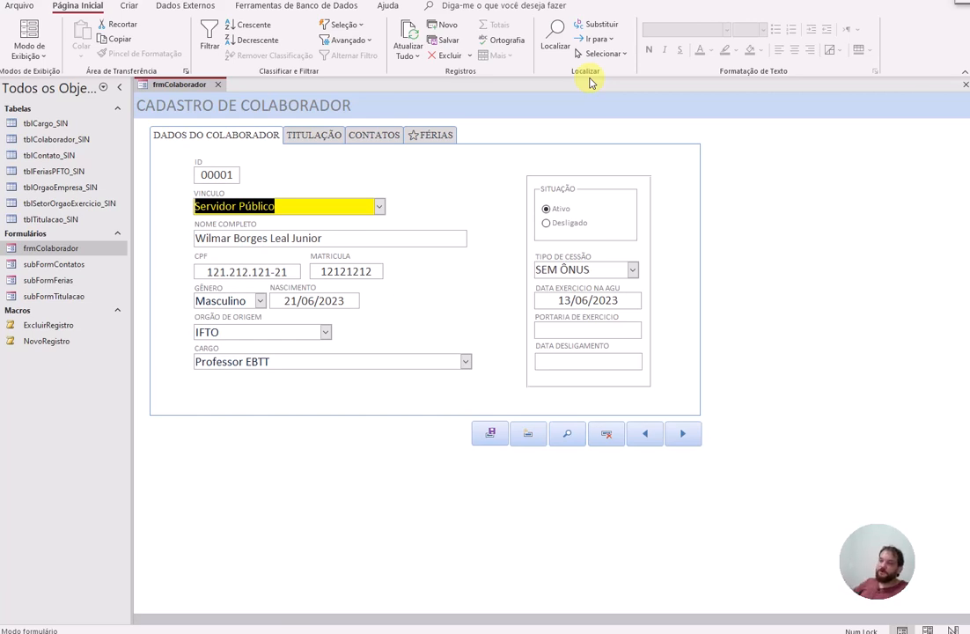
click(380, 206)
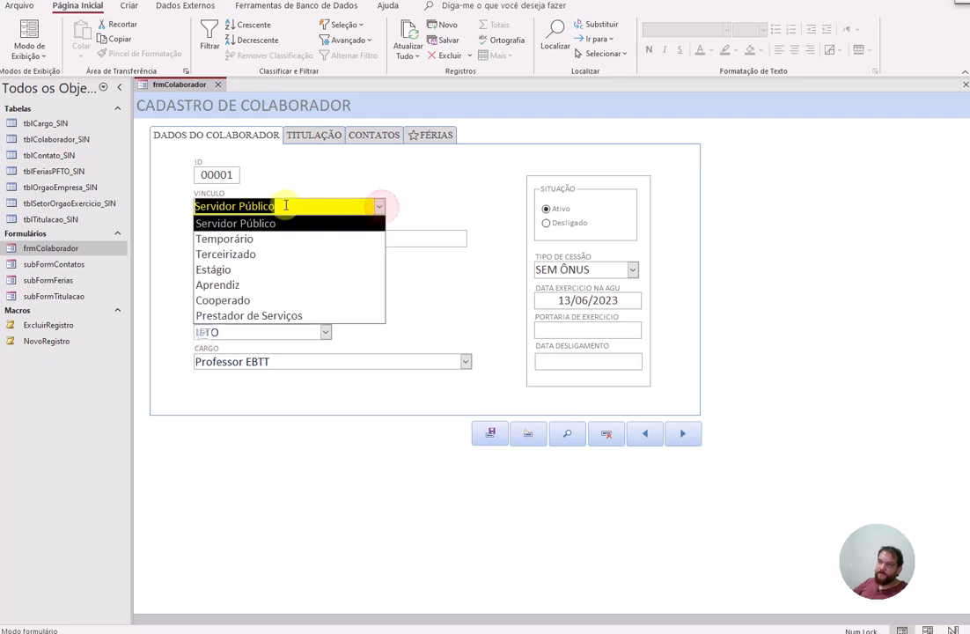
click(309, 465)
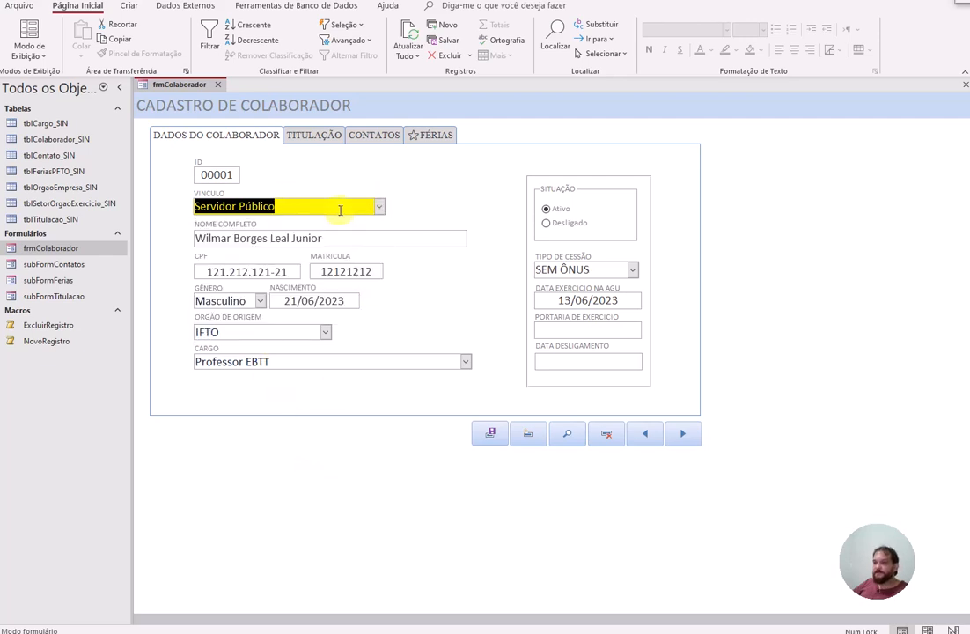
click(278, 238)
click(223, 272)
click(369, 271)
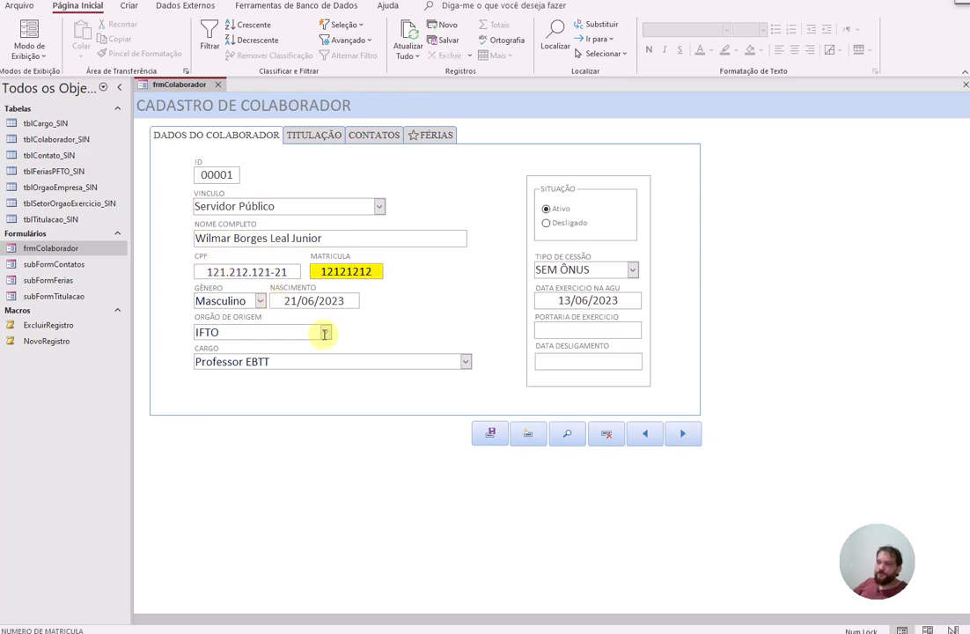
click(314, 136)
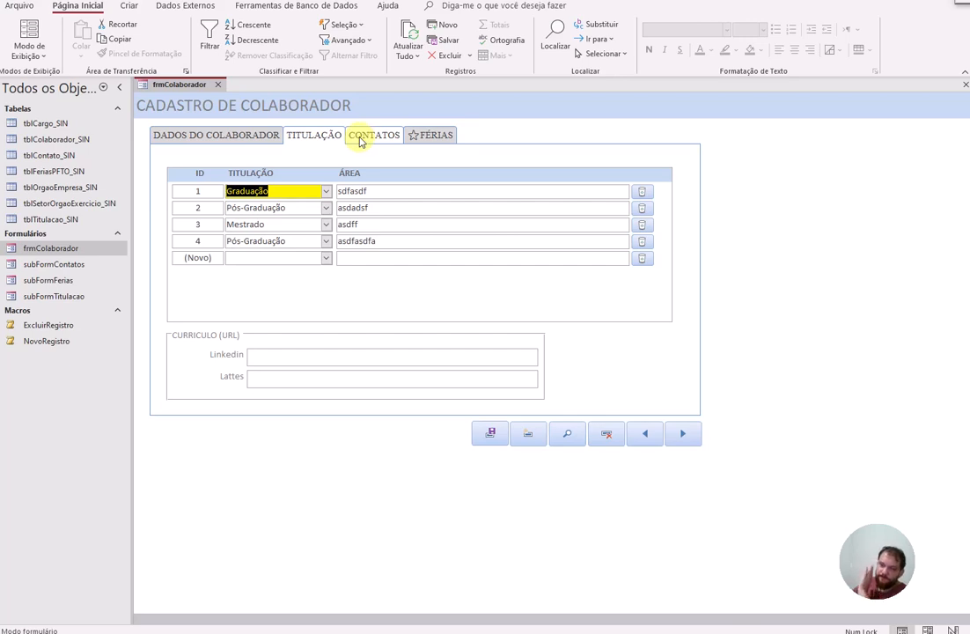
click(360, 140)
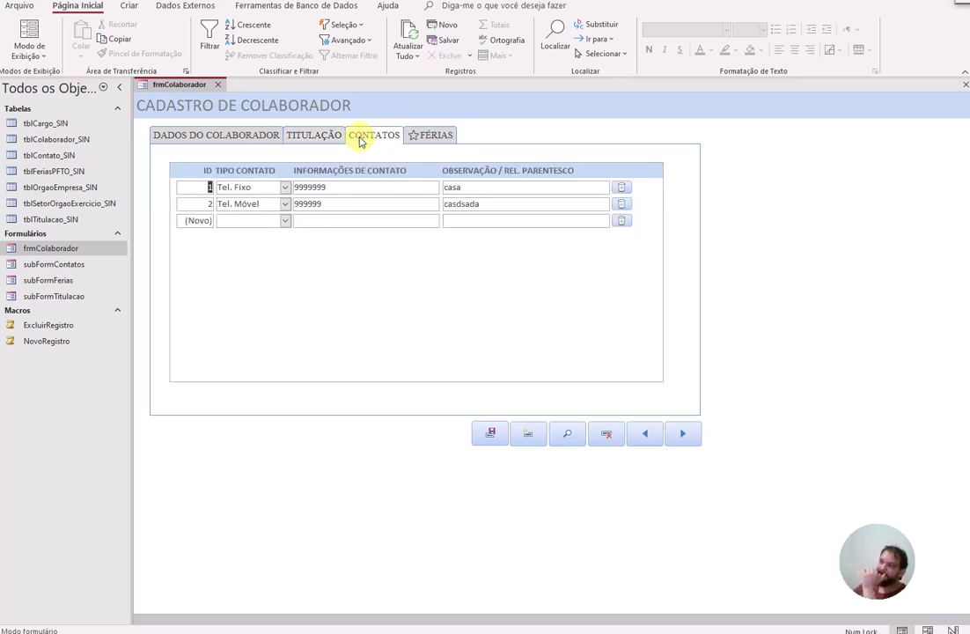
click(450, 139)
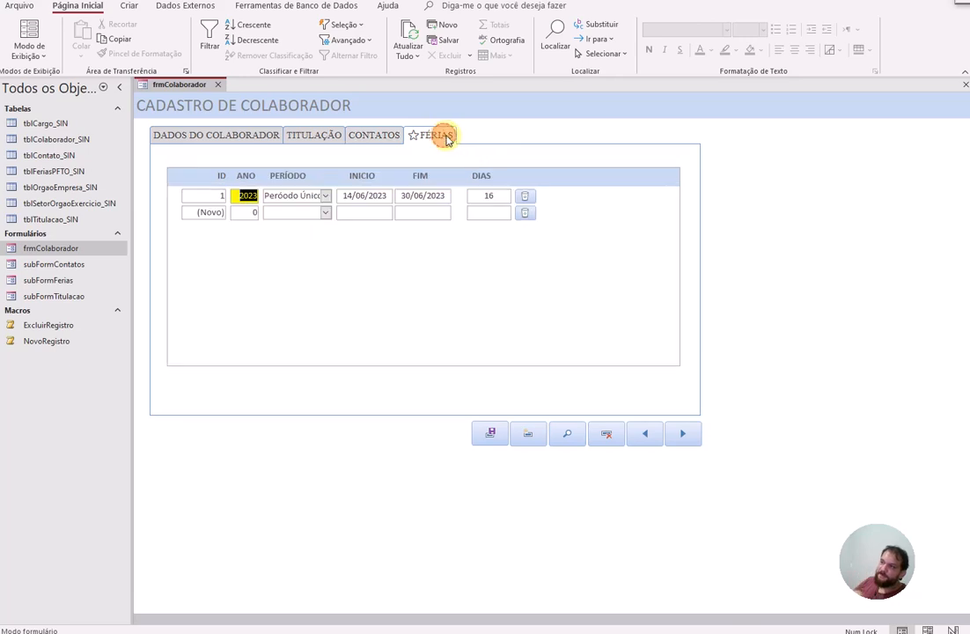
click(285, 215)
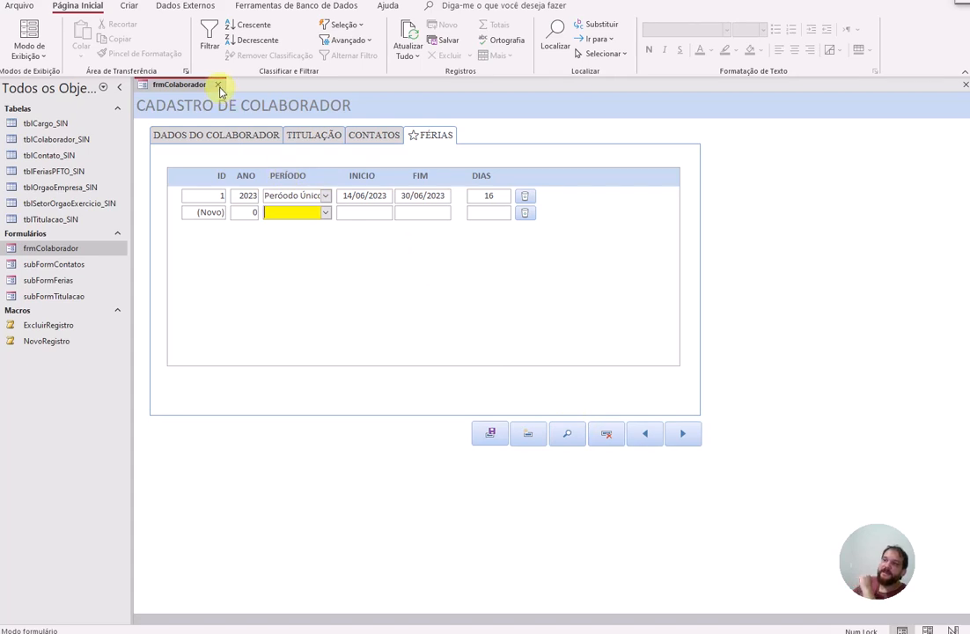
click(209, 134)
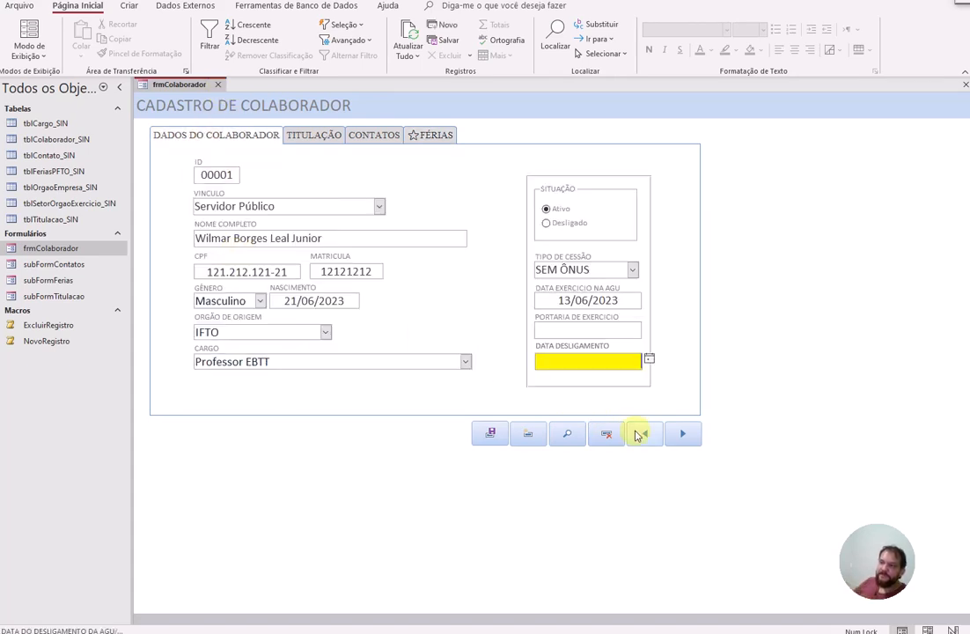
click(218, 85)
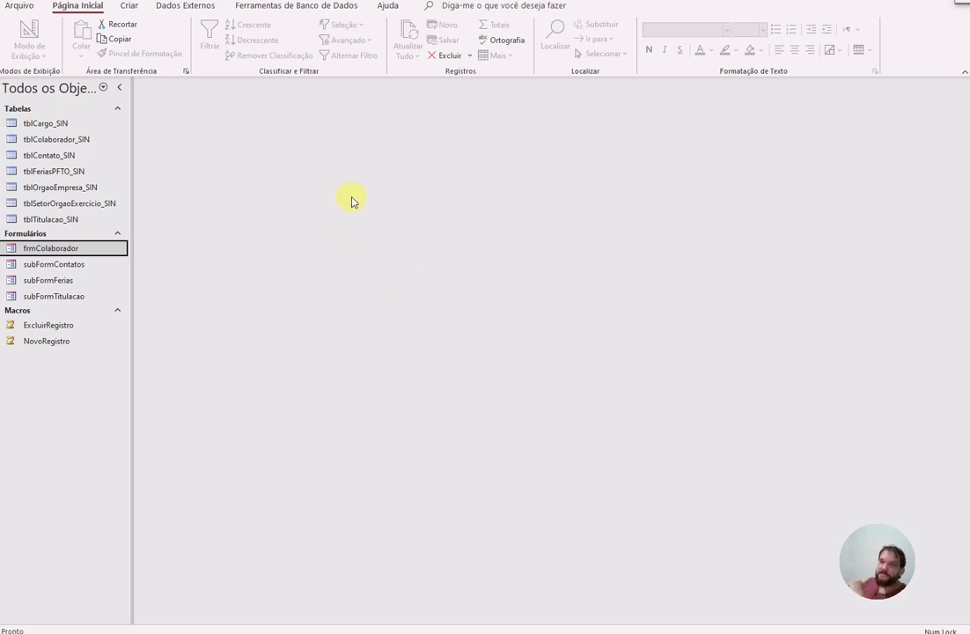
click(278, 7)
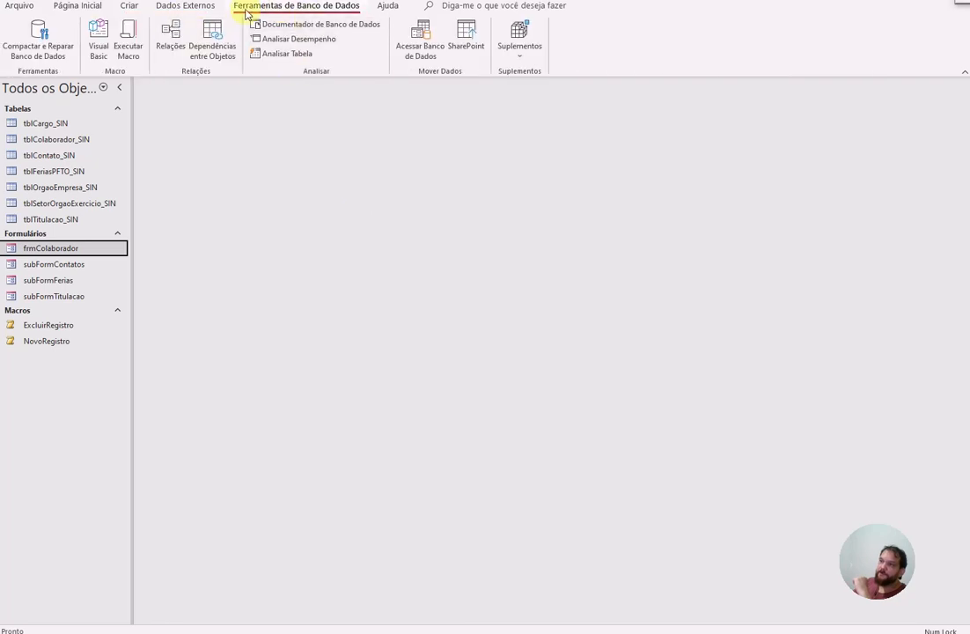
click(171, 37)
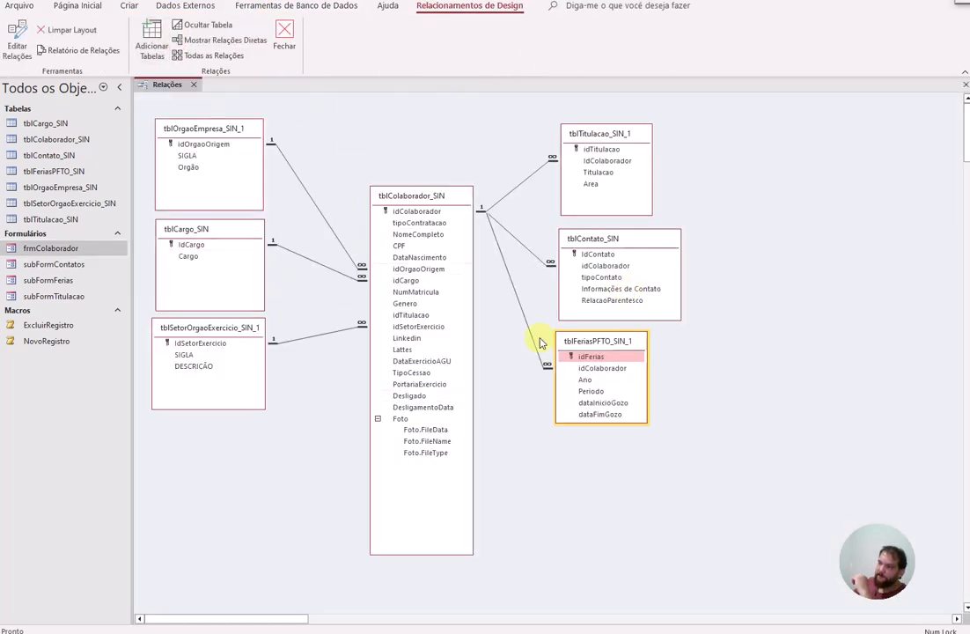
double_click(513, 283)
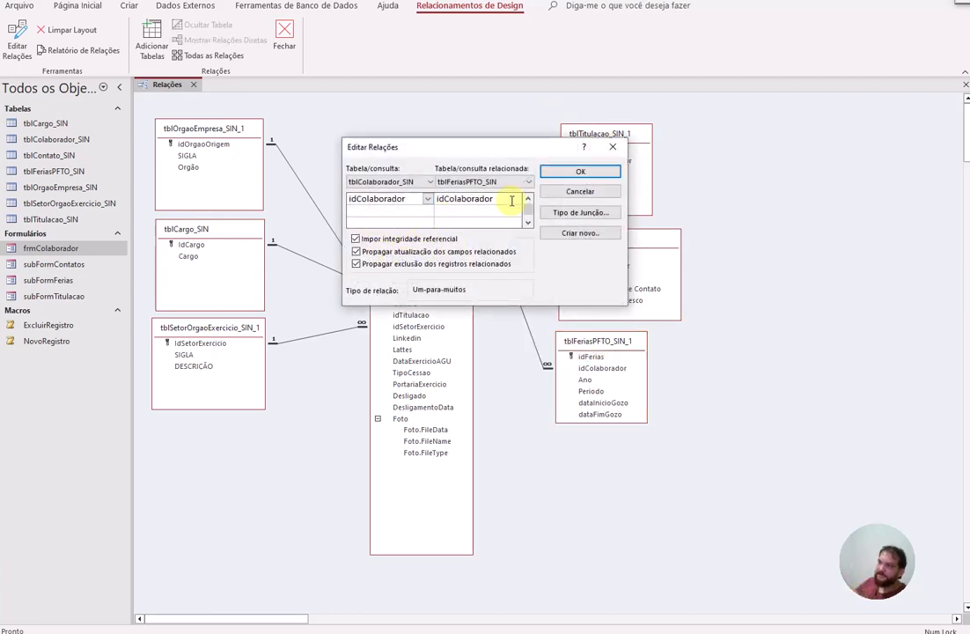
click(563, 191)
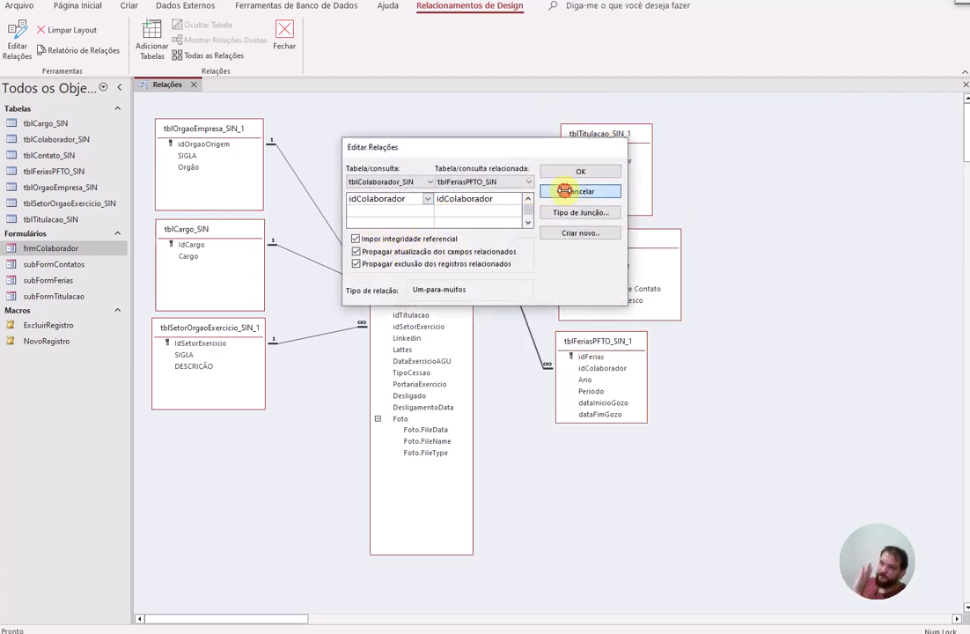
click(194, 85)
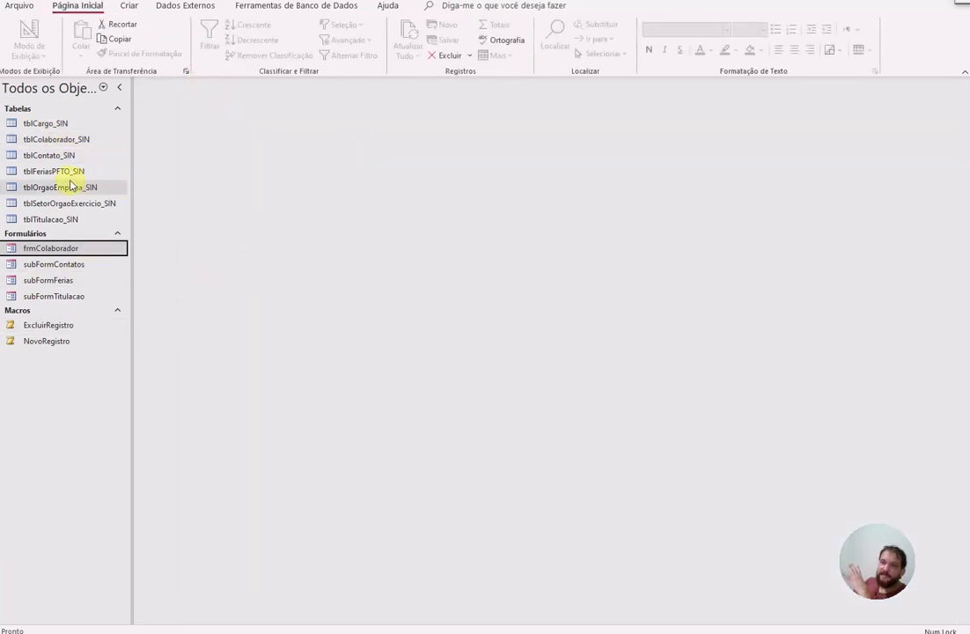
click(54, 138)
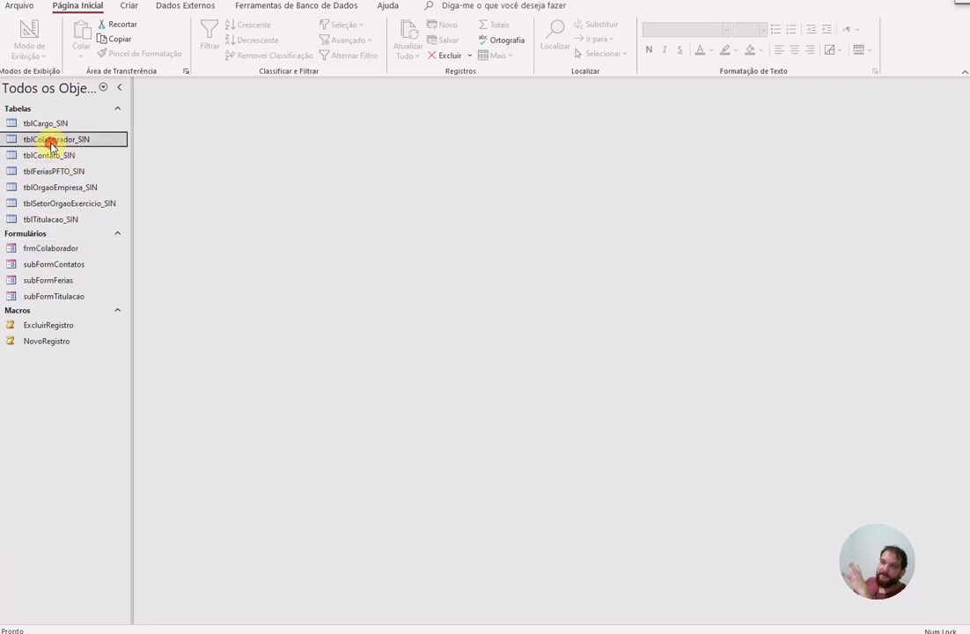
double_click(54, 138)
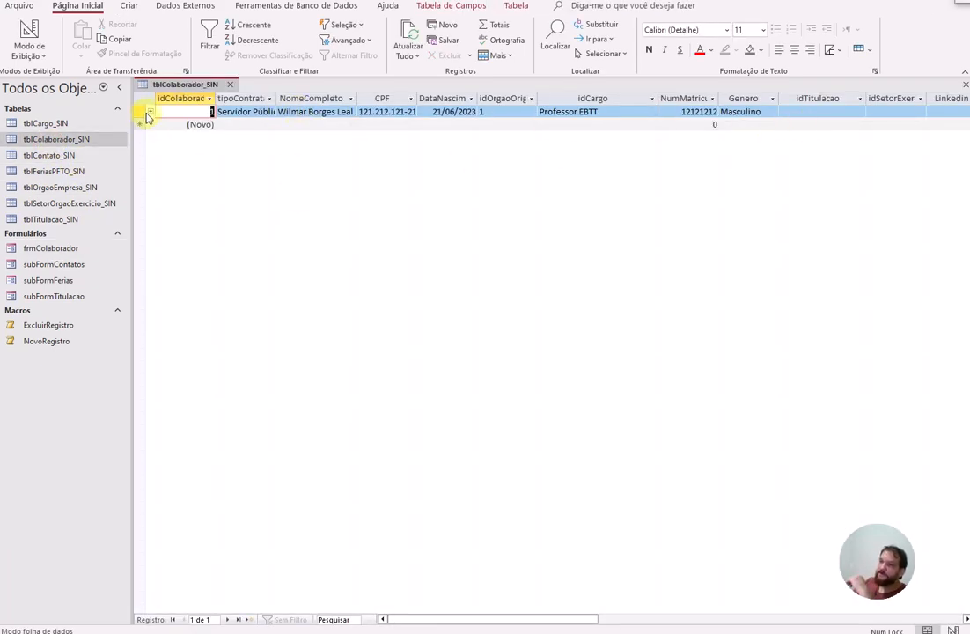
click(150, 113)
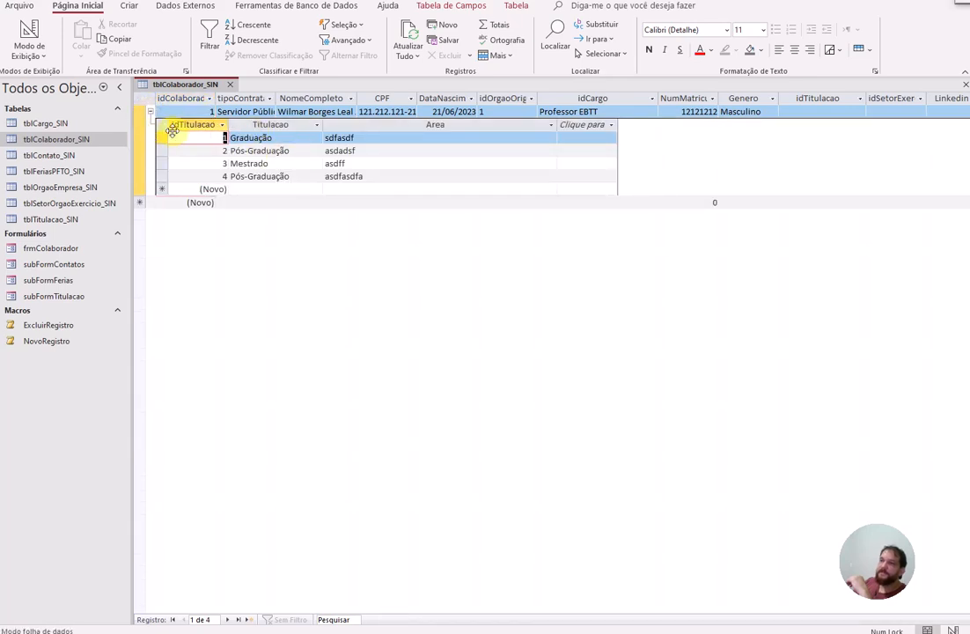
click(149, 112)
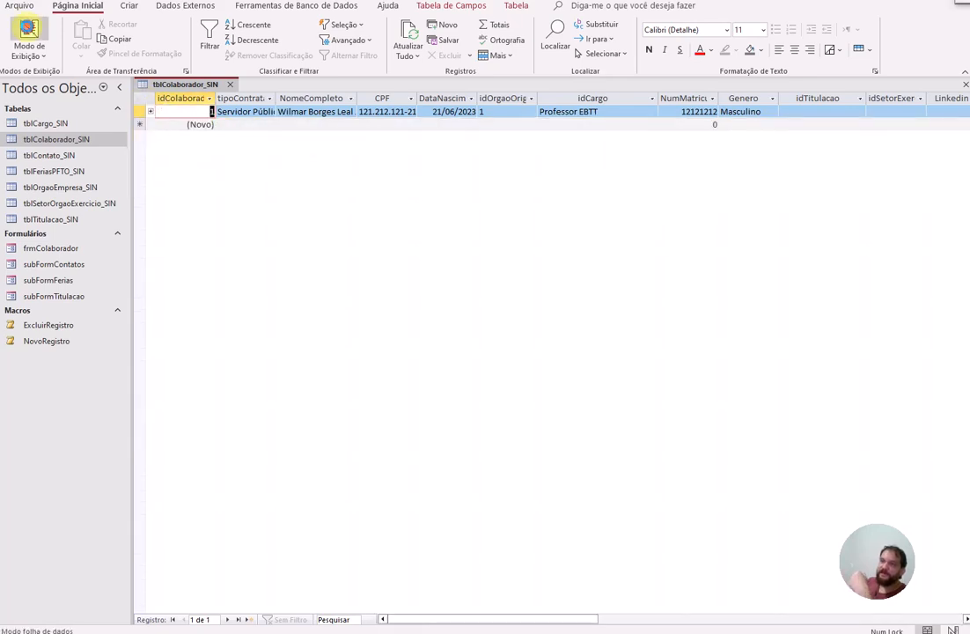
click(28, 31)
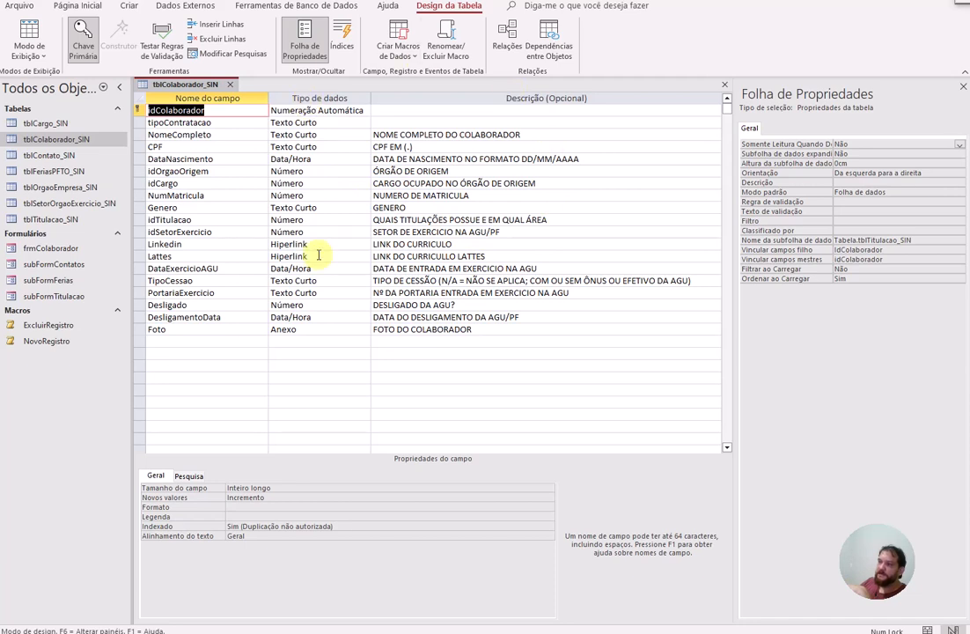
click(229, 85)
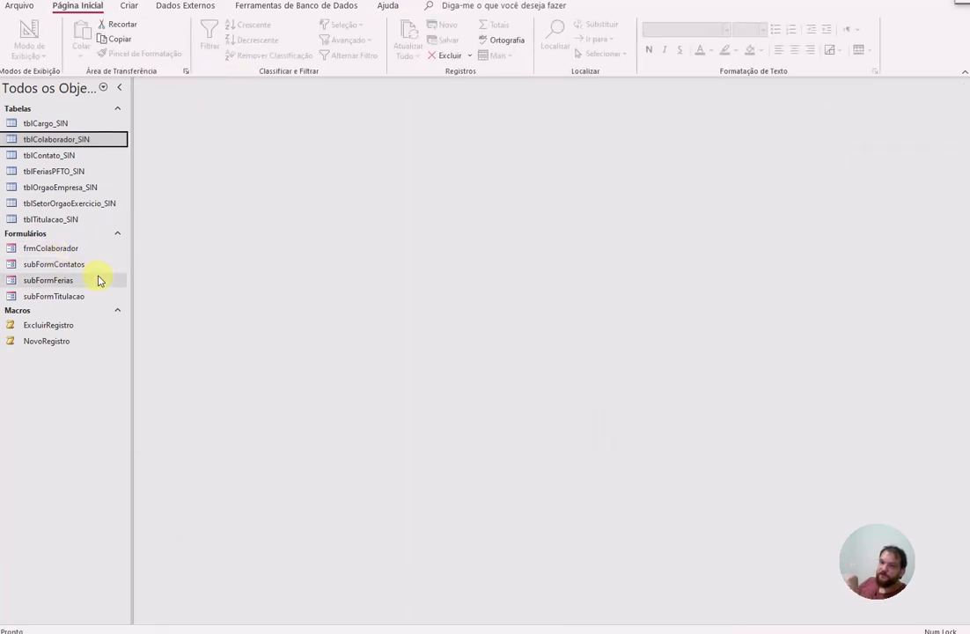
Step: Open frmColaborador and step through its NOME COMPLETO, CPF and CARGO fields
click(58, 251)
double_click(58, 251)
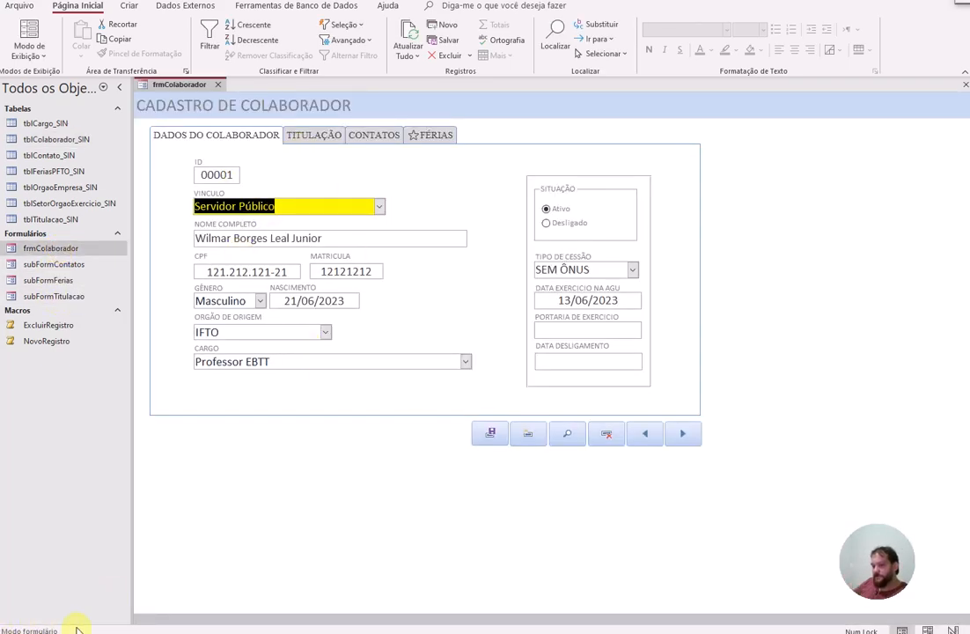
key(Tab)
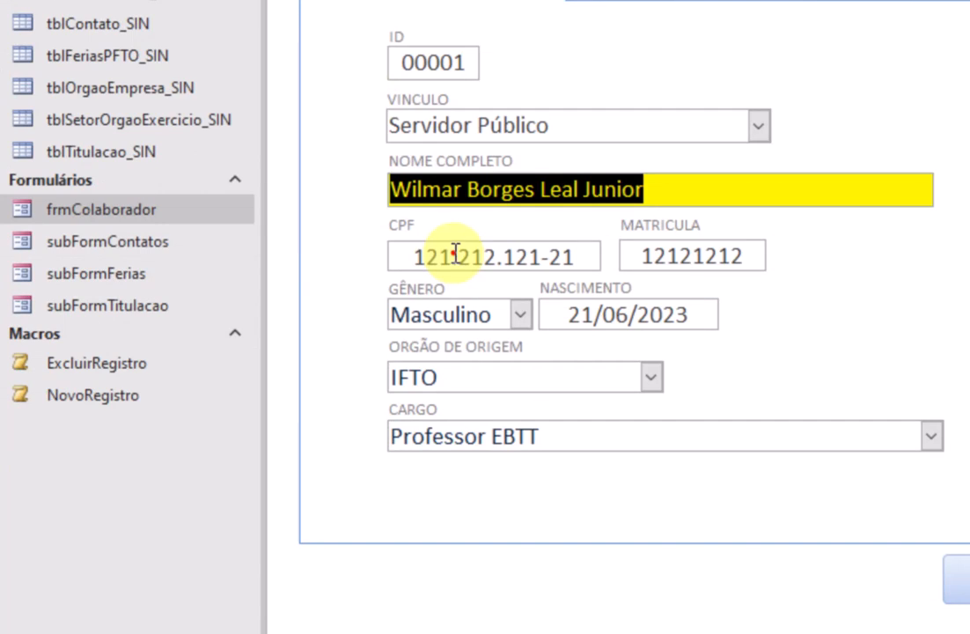
click(455, 251)
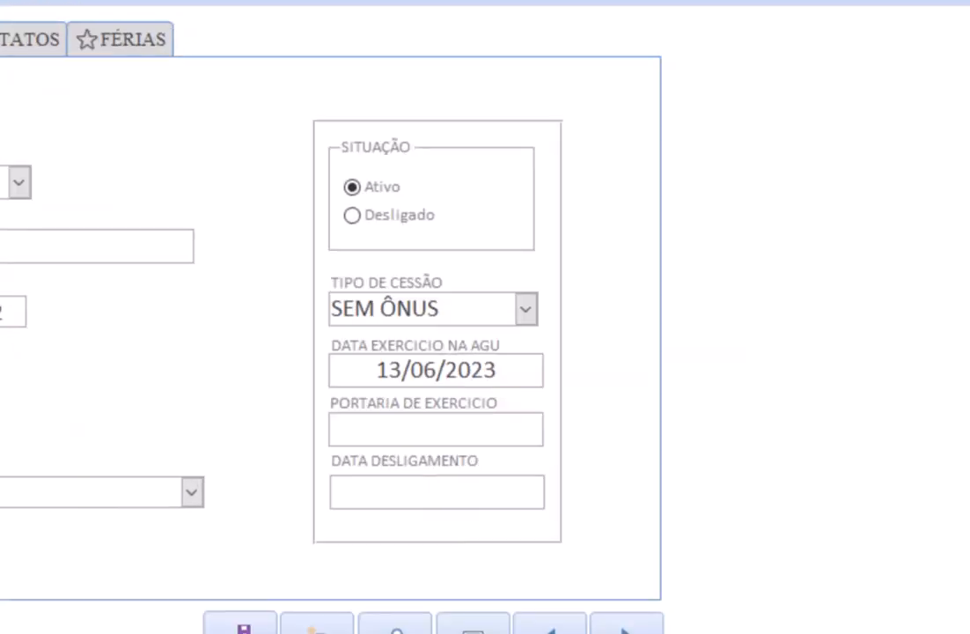
click(181, 398)
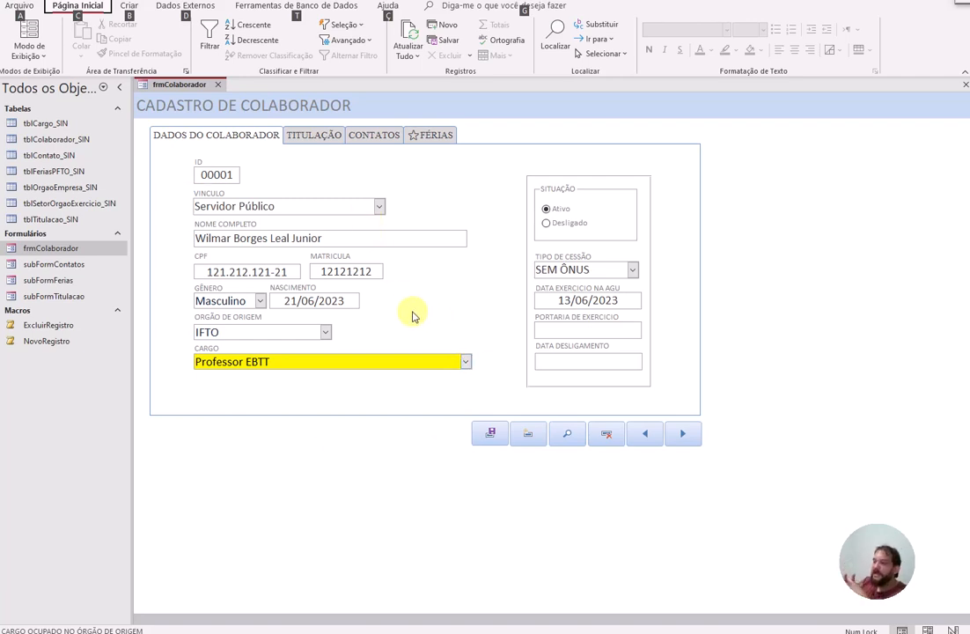
Step: Replace the NASCIMENTO date with 45454, dismiss the invalid-value error, and delete it
mouse_move(841, 565)
mouse_down()
mouse_move(395, 202)
mouse_move(436, 190)
mouse_up()
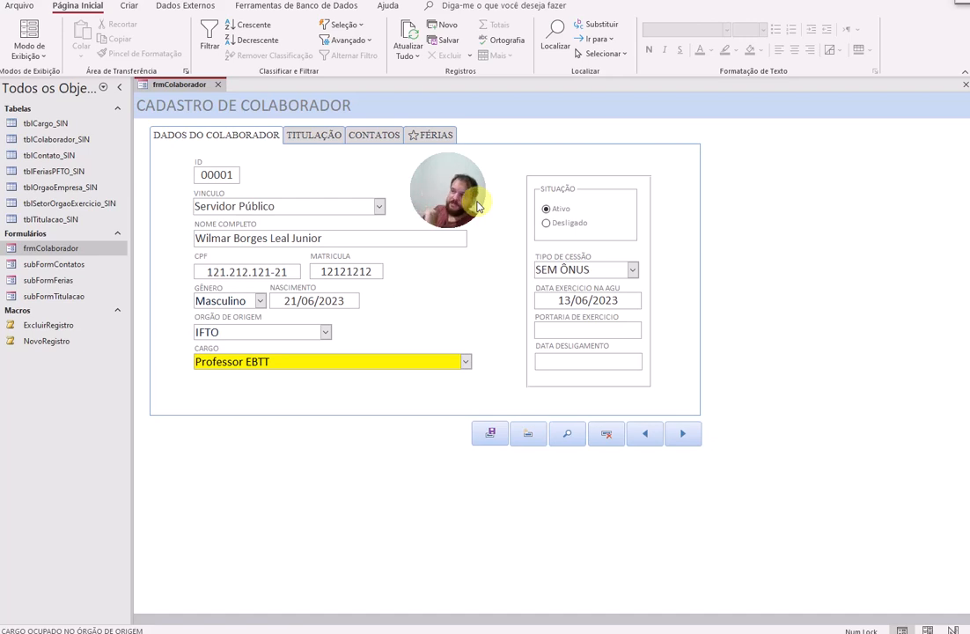
click(291, 300)
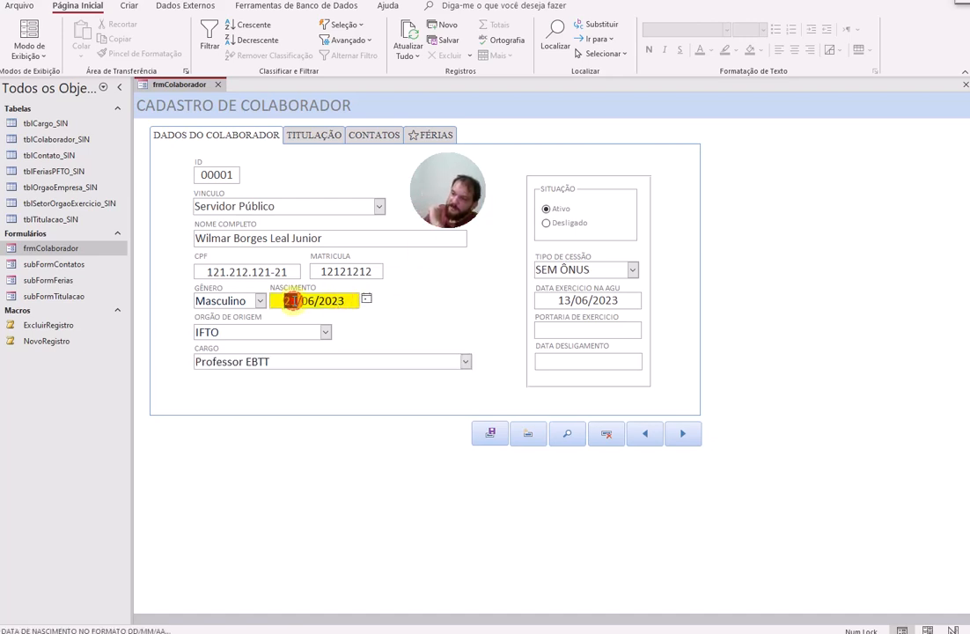
drag(291, 300, 348, 300)
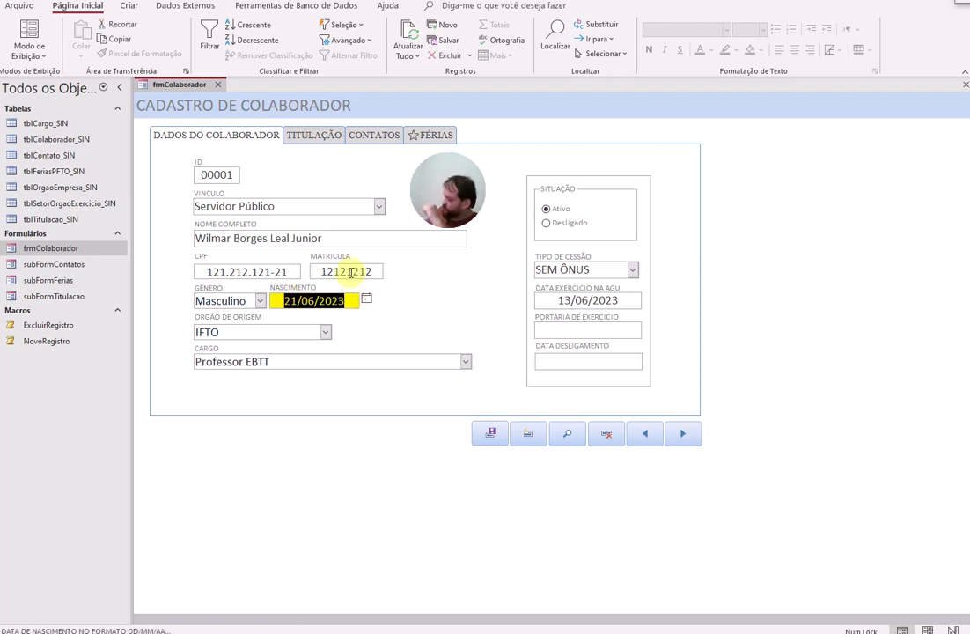
text(45454)
click(350, 273)
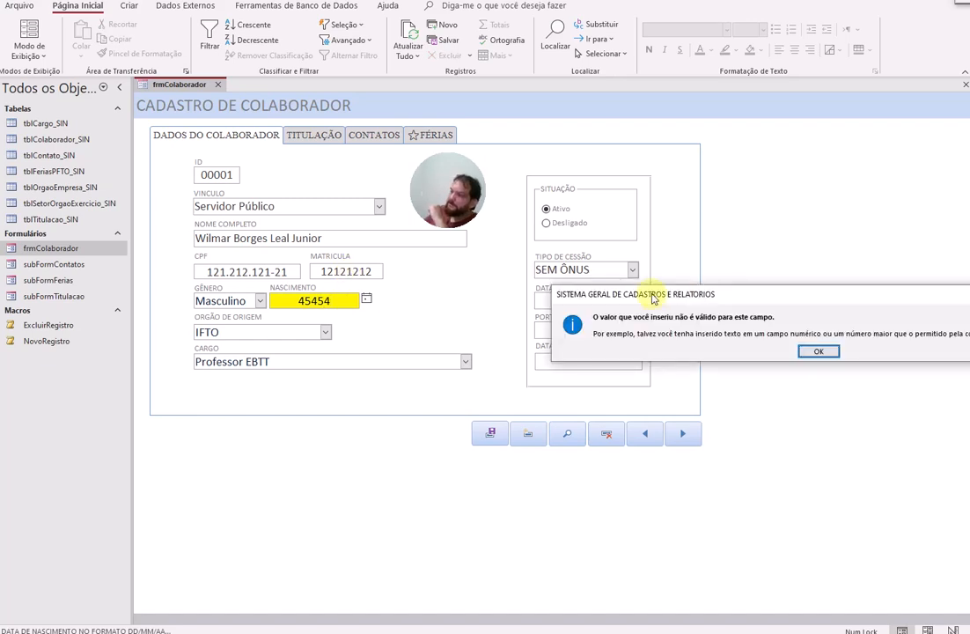
drag(691, 296, 291, 357)
click(420, 413)
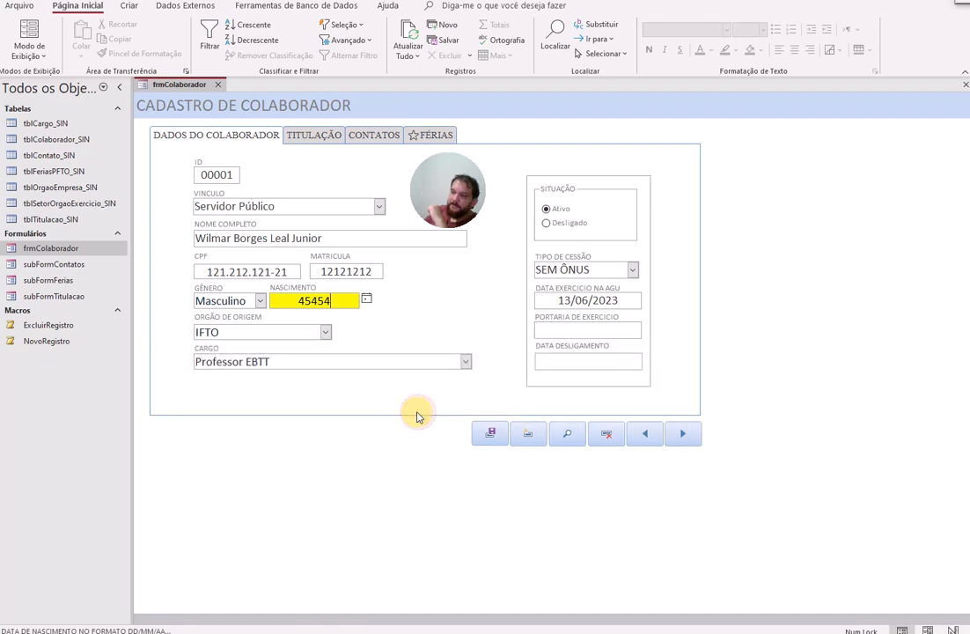
drag(290, 304, 462, 320)
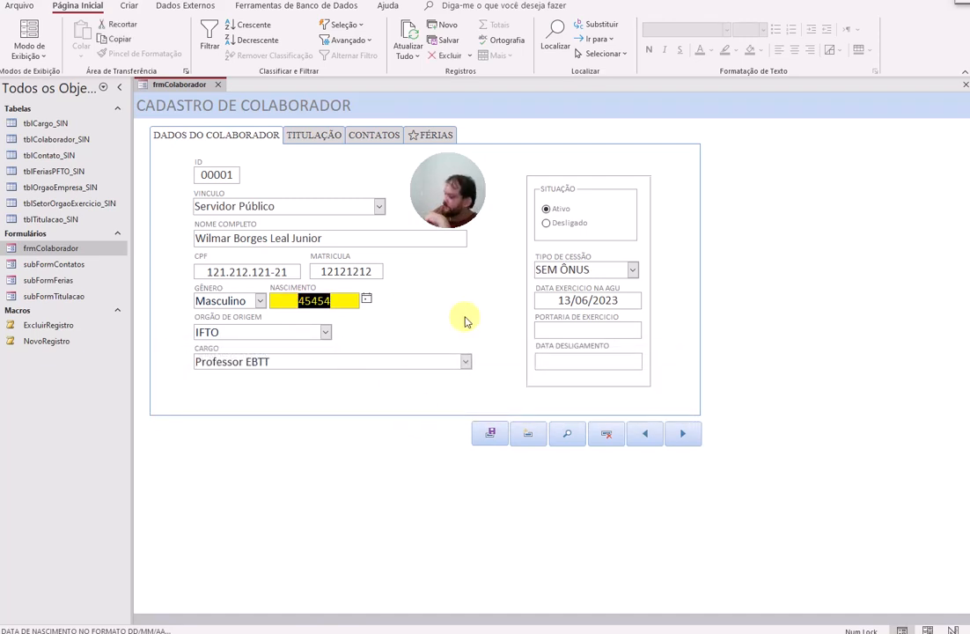
key(BackSpace)
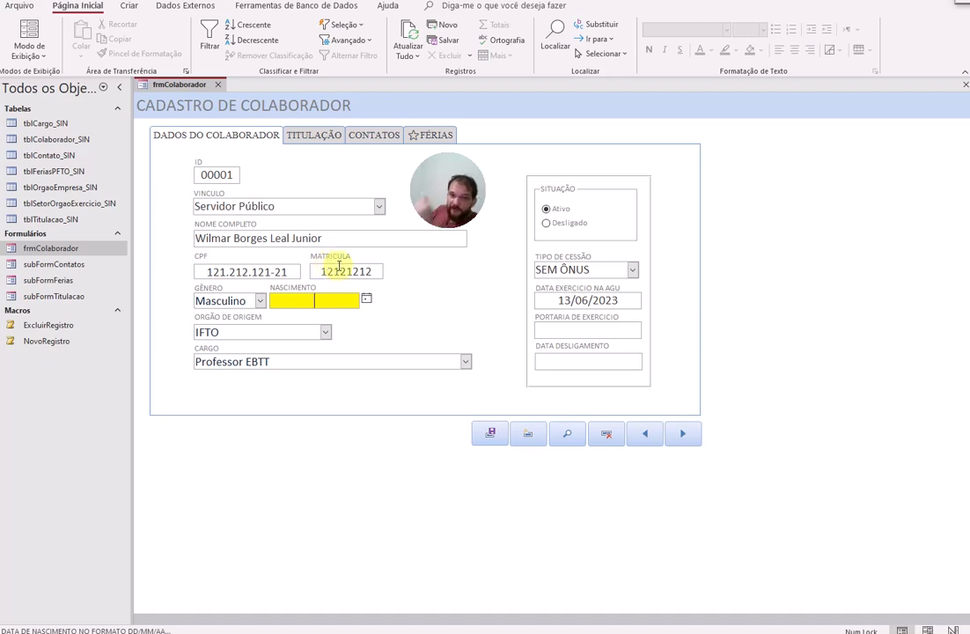
Step: Pick 12 June 2023 as the NASCIMENTO date from the date picker
click(366, 299)
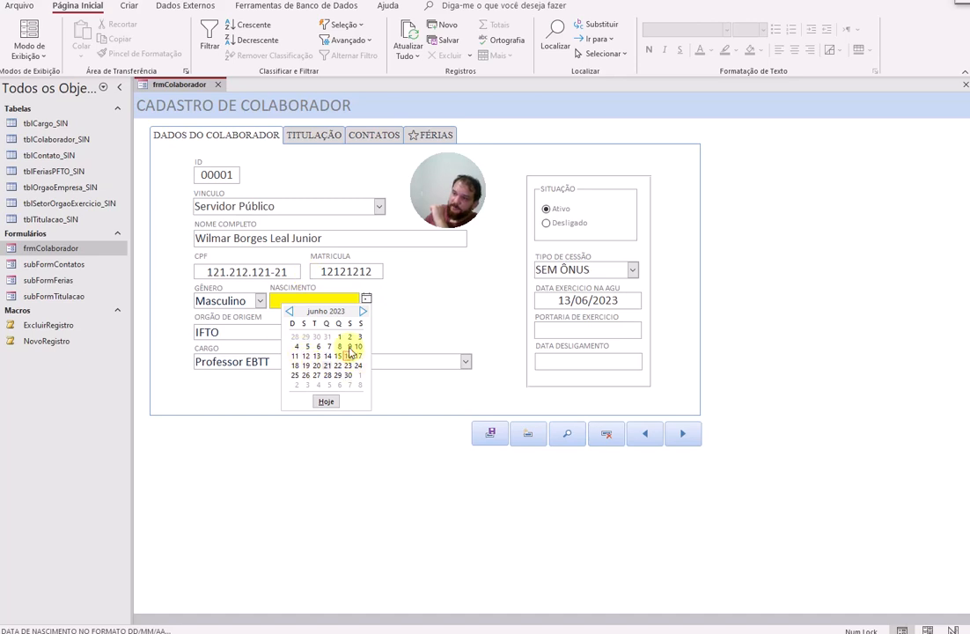
click(371, 309)
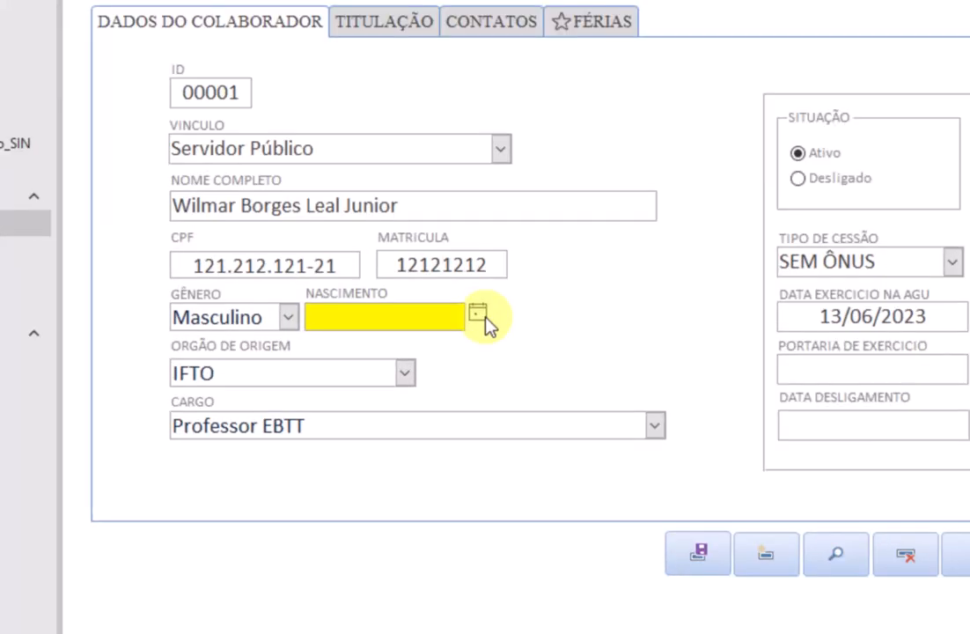
click(353, 297)
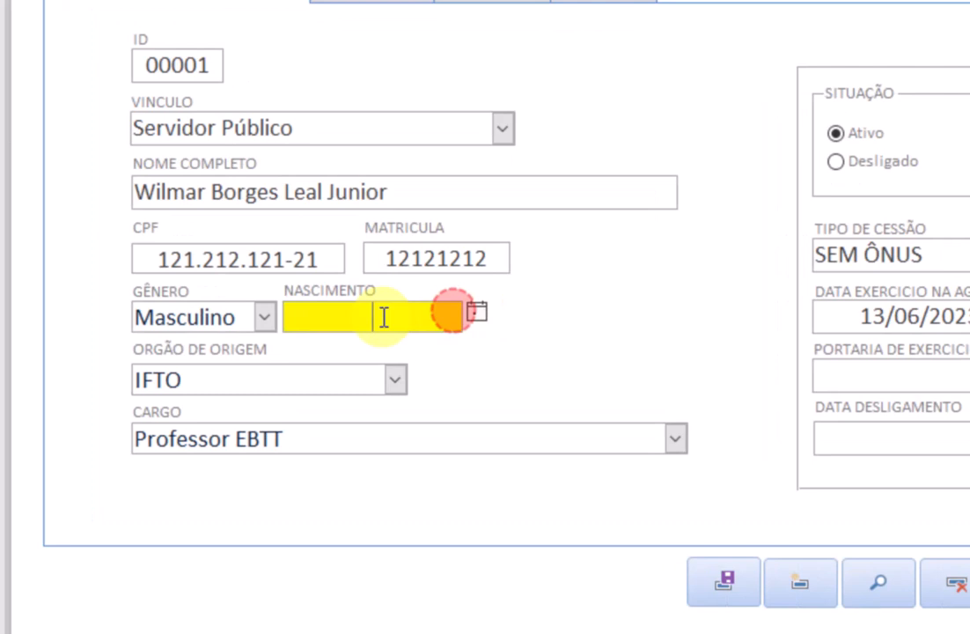
click(477, 314)
click(451, 427)
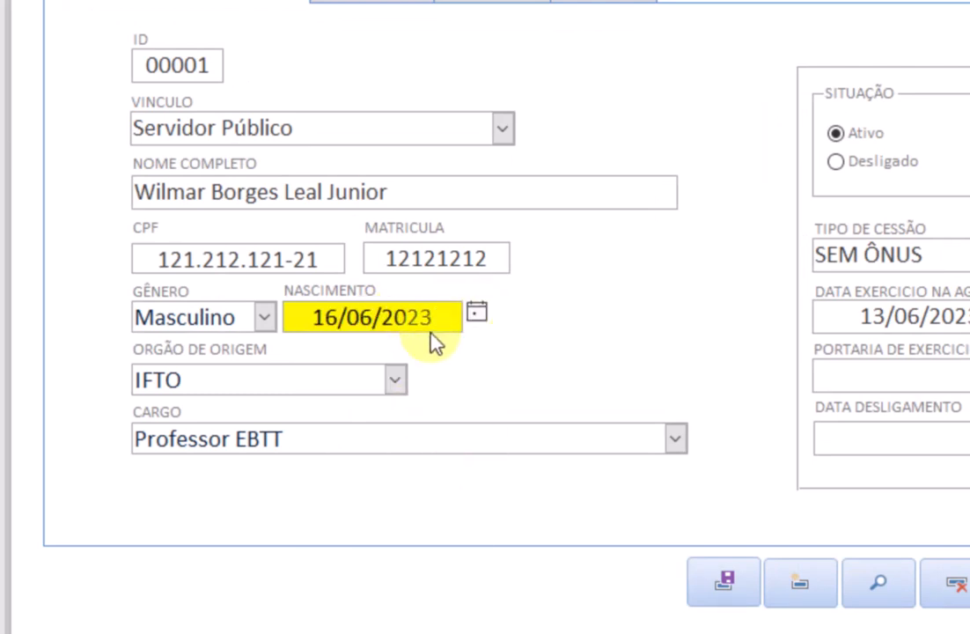
click(475, 313)
click(356, 427)
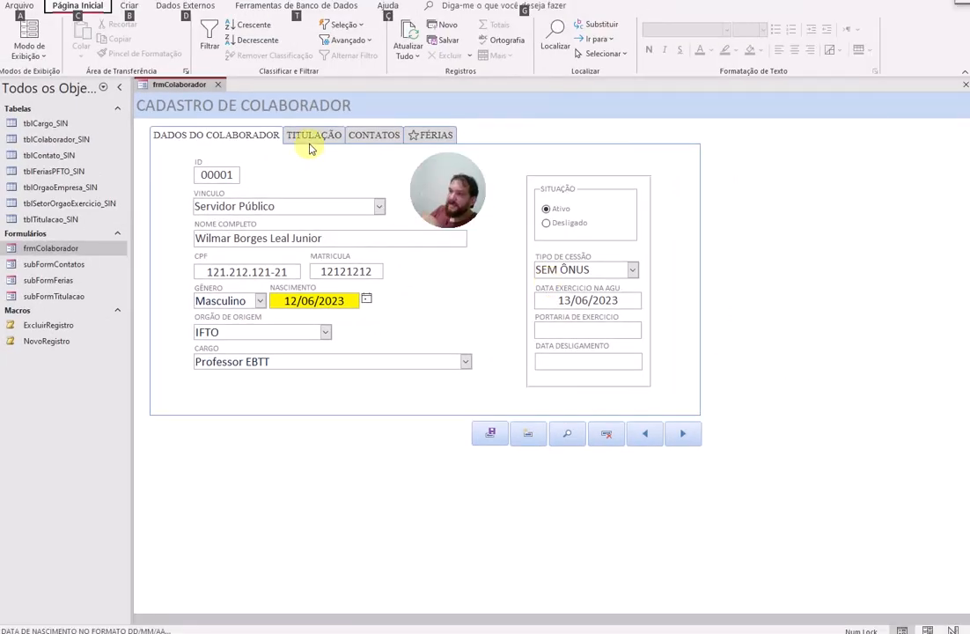
Step: Browse the TITULAÇÃO, CONTATOS and FÉRIAS tabs, then close the collaborator database
click(313, 138)
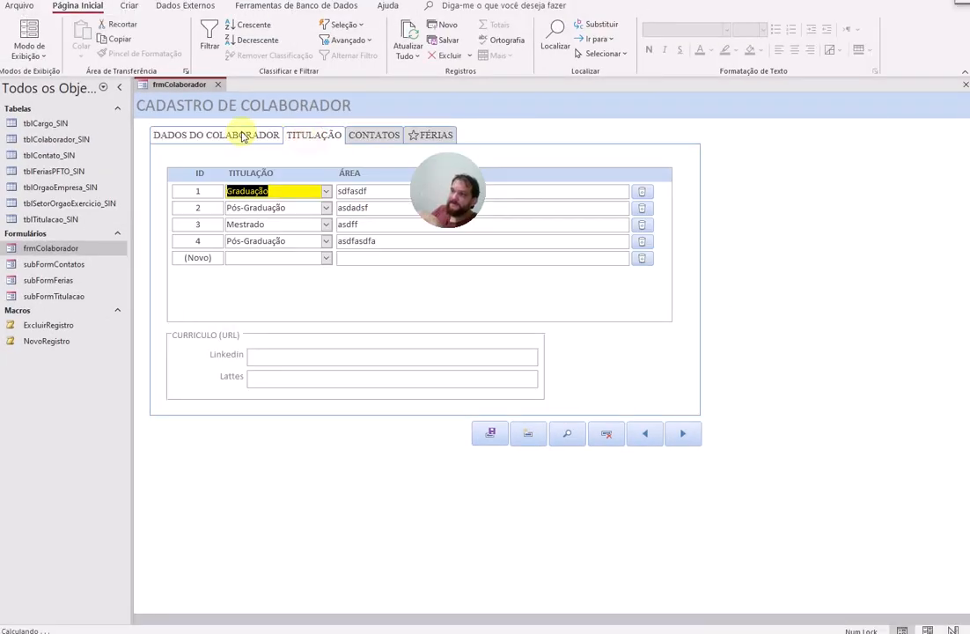
click(245, 137)
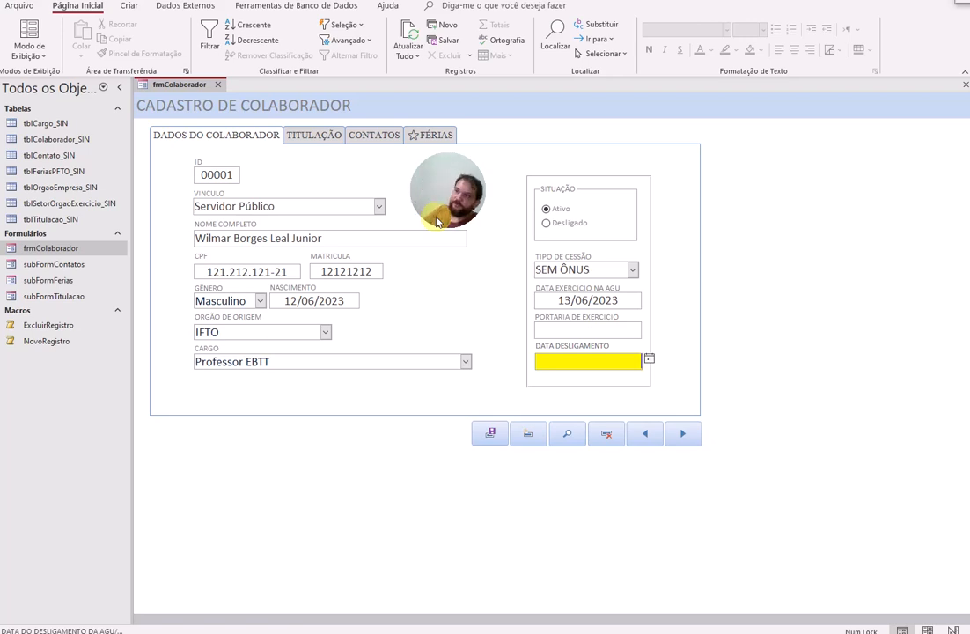
click(317, 134)
click(377, 137)
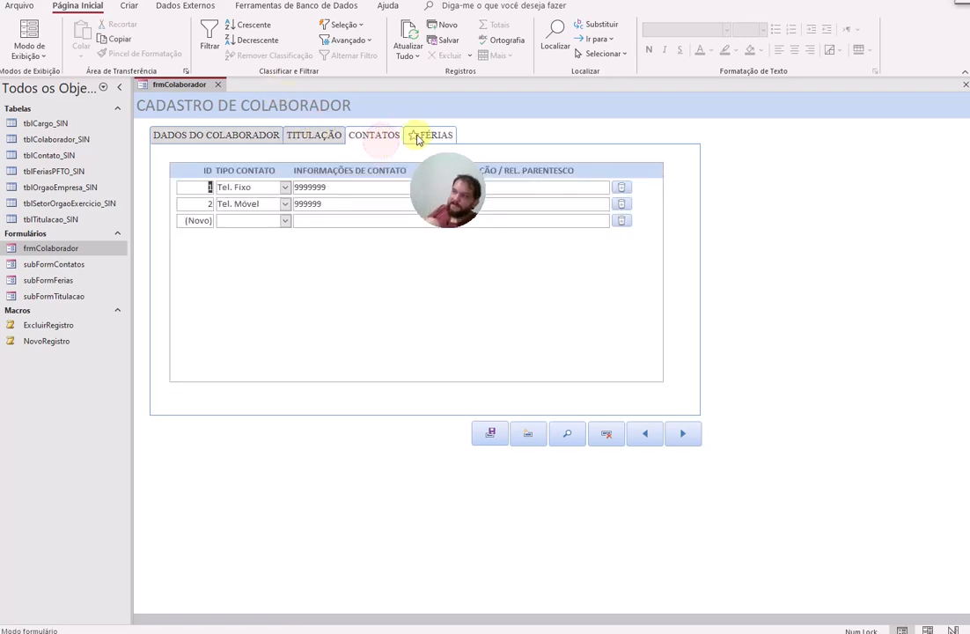
click(419, 134)
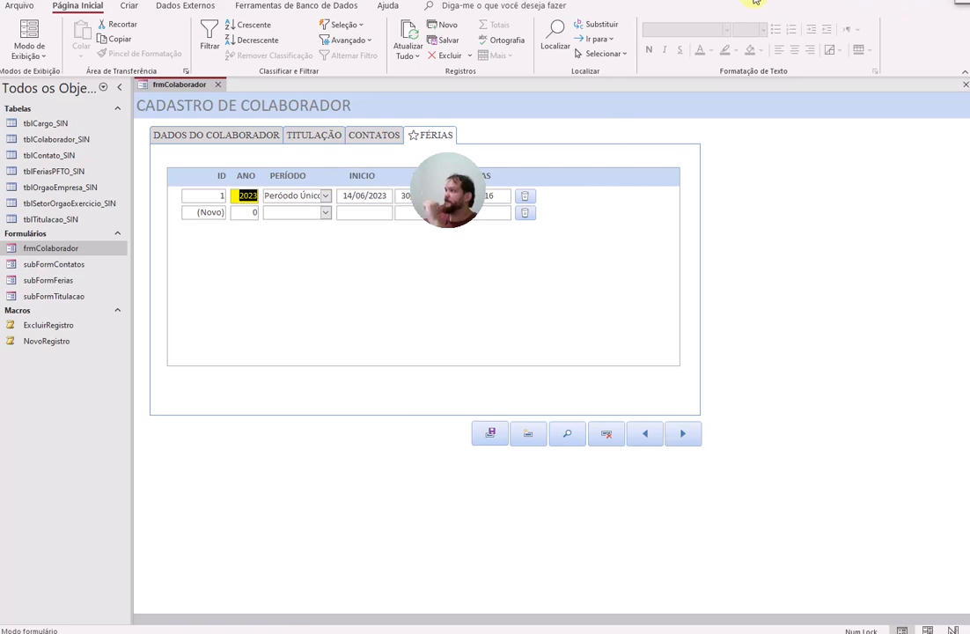
click(960, 1)
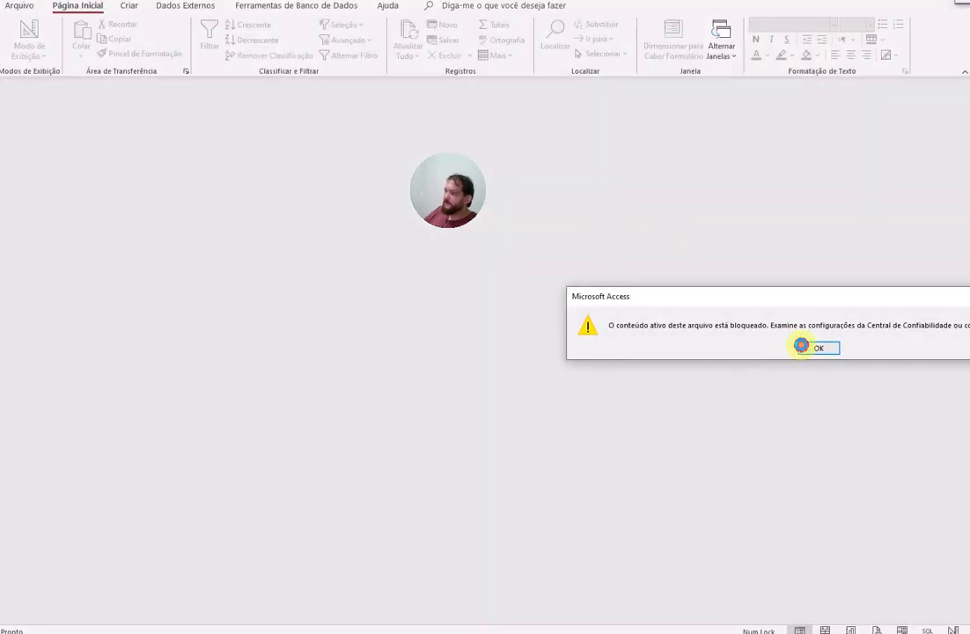
Step: Dismiss the blocked-content warning, collapse Formulários, and look through the Relatórios list
click(801, 346)
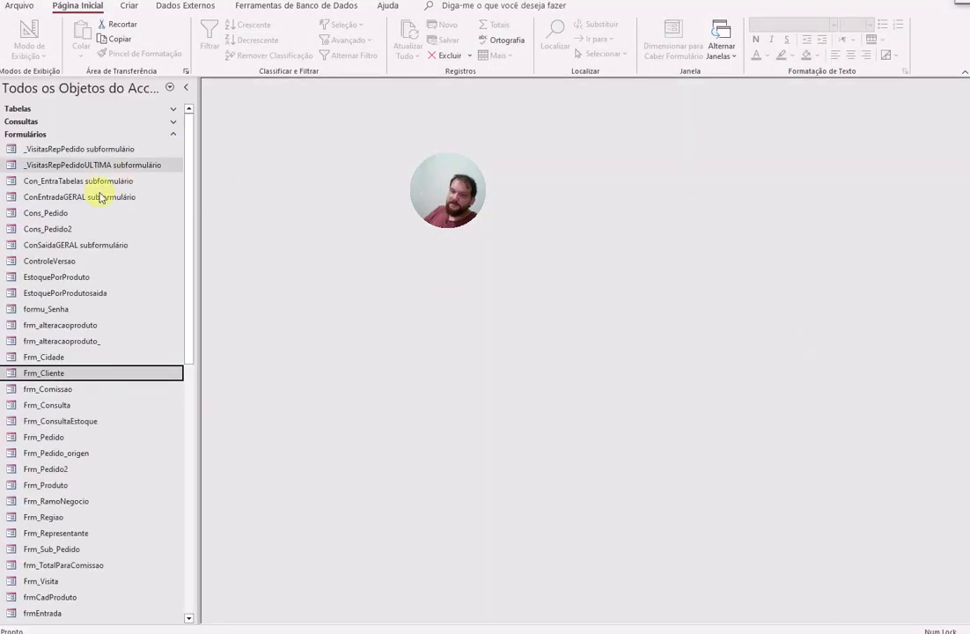
scroll(109, 343, down, 8)
scroll(110, 392, up, 8)
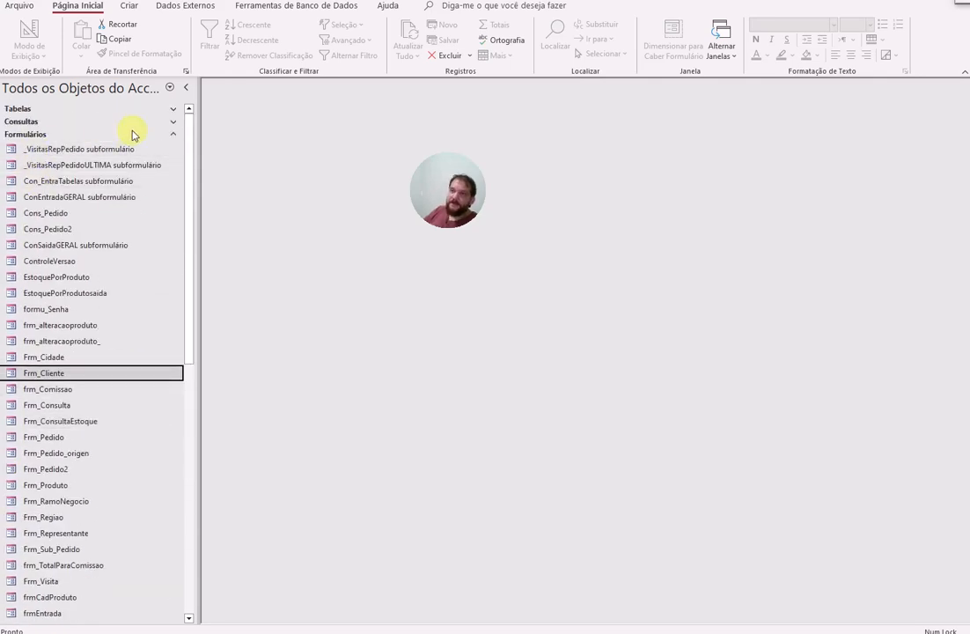
click(134, 134)
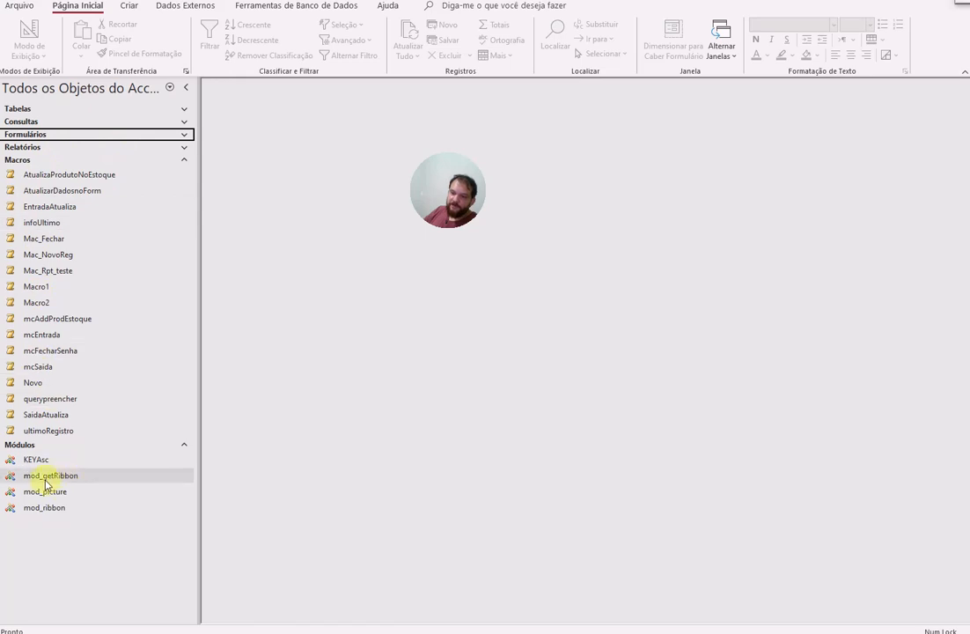
click(37, 147)
scroll(102, 396, down, 3)
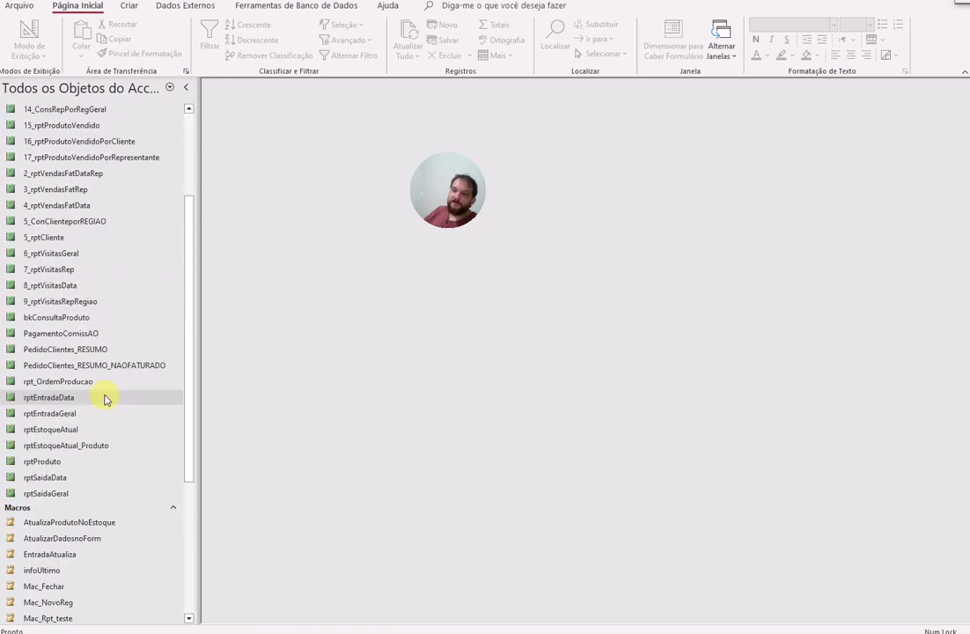
scroll(104, 399, up, 3)
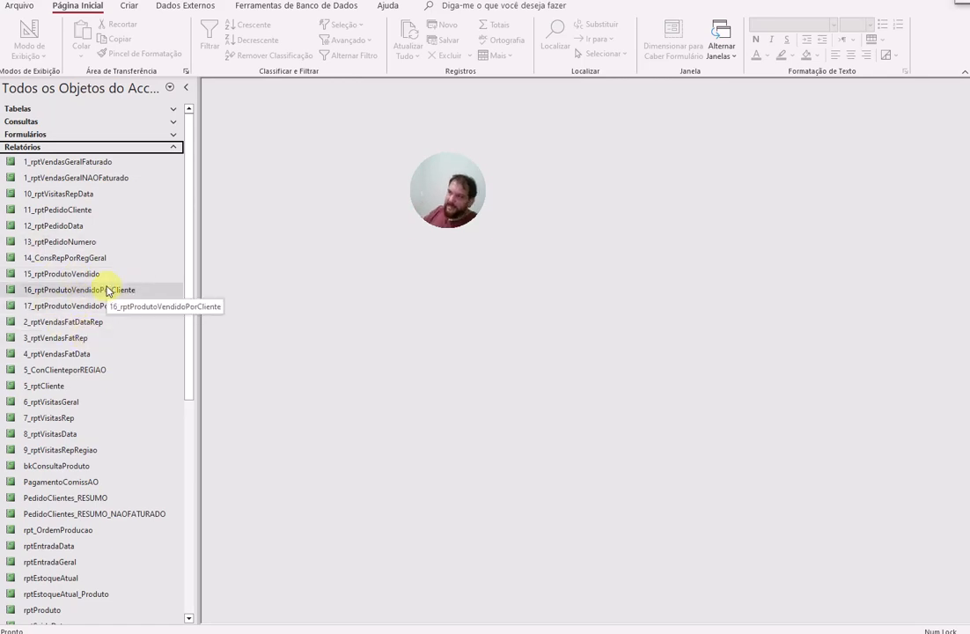
Step: Collapse Relatórios, expand the Formulários and Tabelas lists, then close the database
click(55, 147)
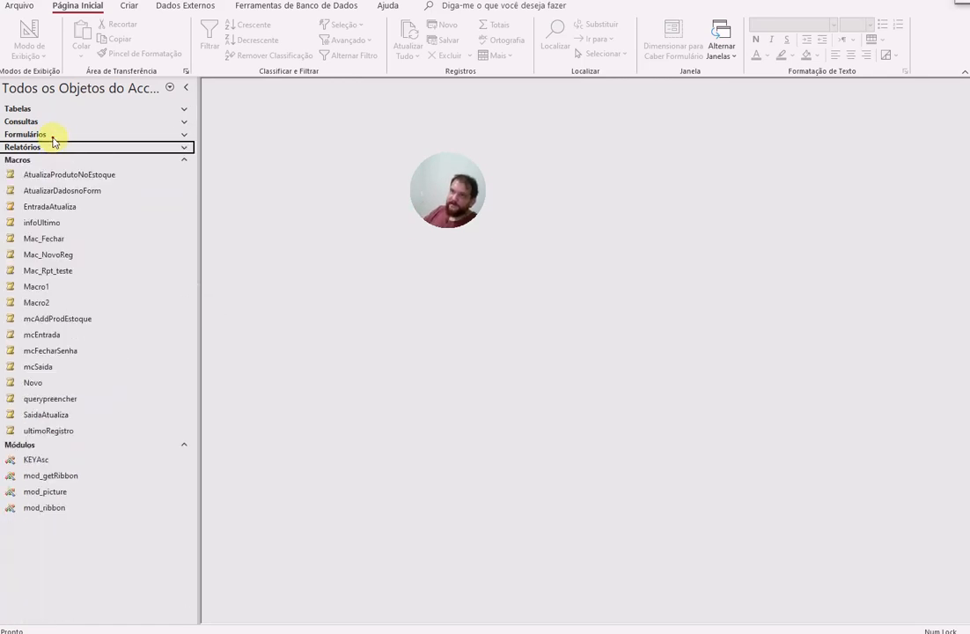
click(53, 137)
scroll(123, 211, up, 1)
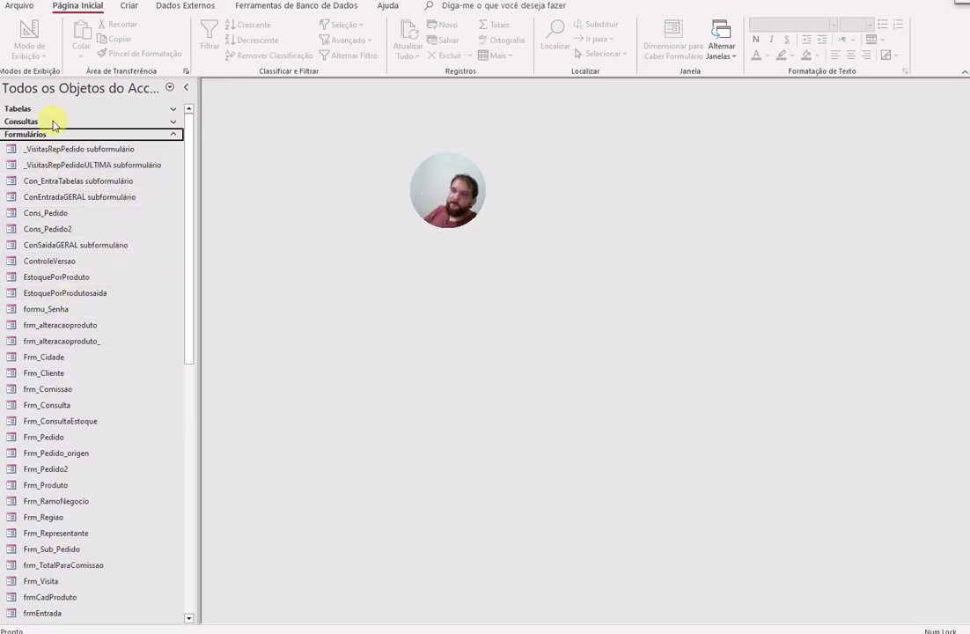
click(24, 106)
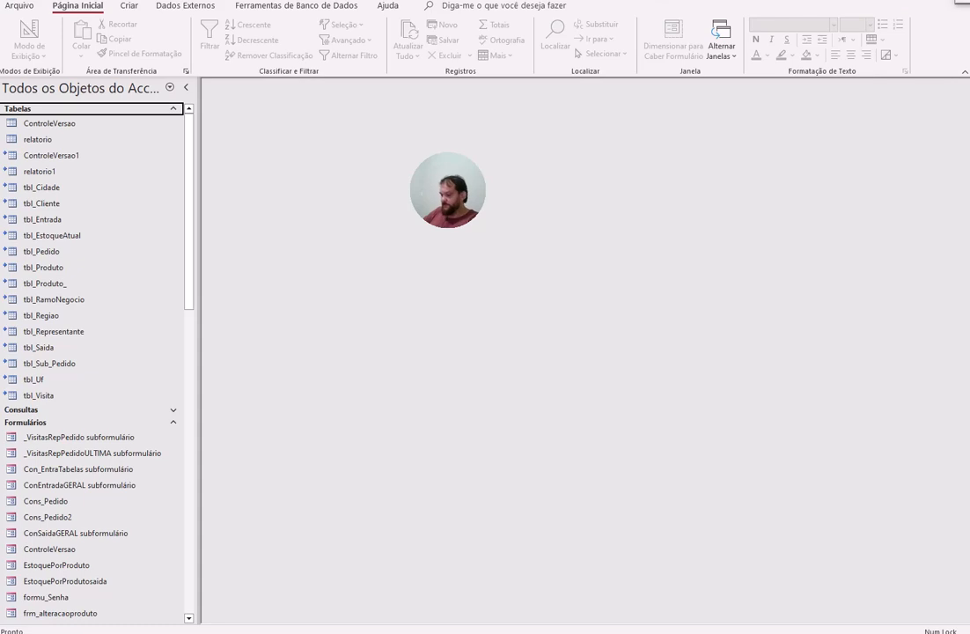
click(964, 3)
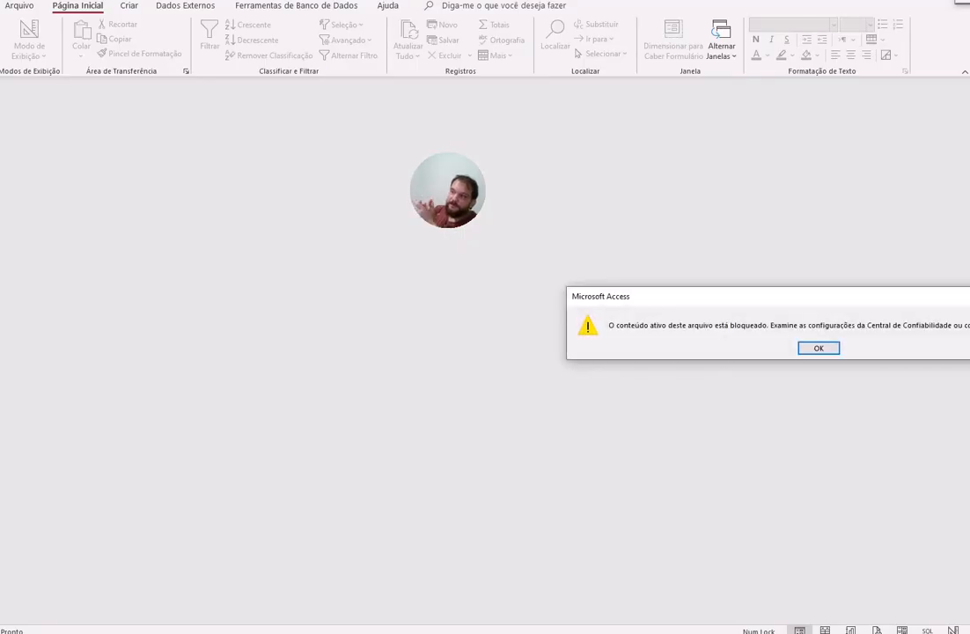
Step: Dismiss the blocked-content warning and browse the Cadastro, Entrada and Almoxarifado ribbon tabs
key(Return)
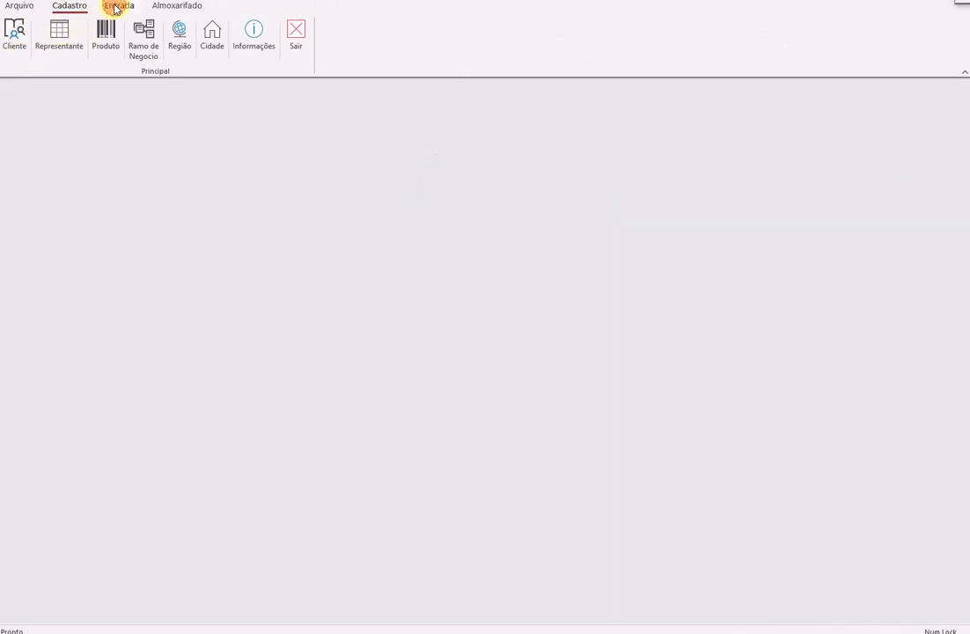
click(117, 7)
click(176, 7)
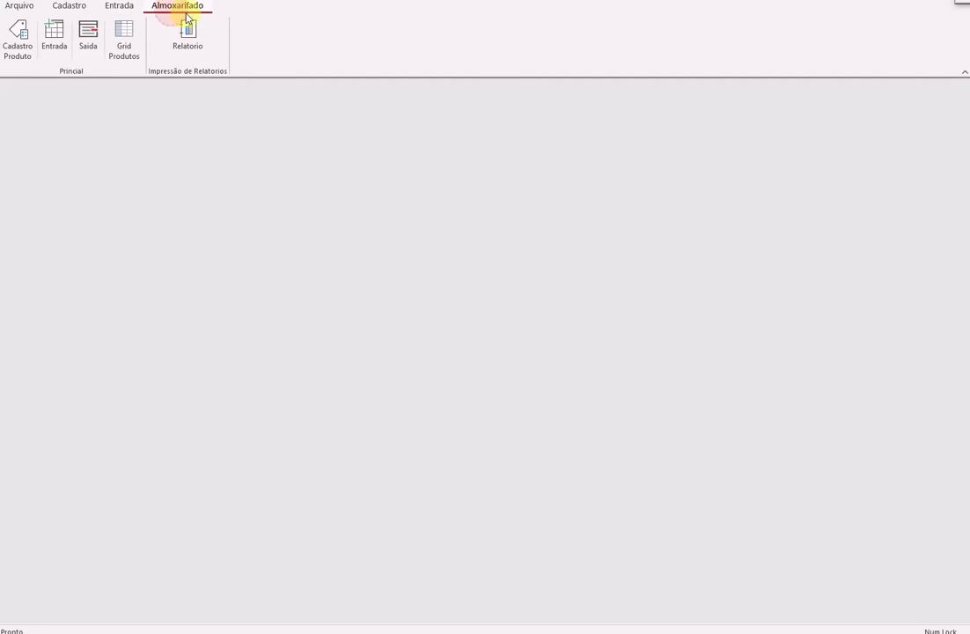
click(110, 6)
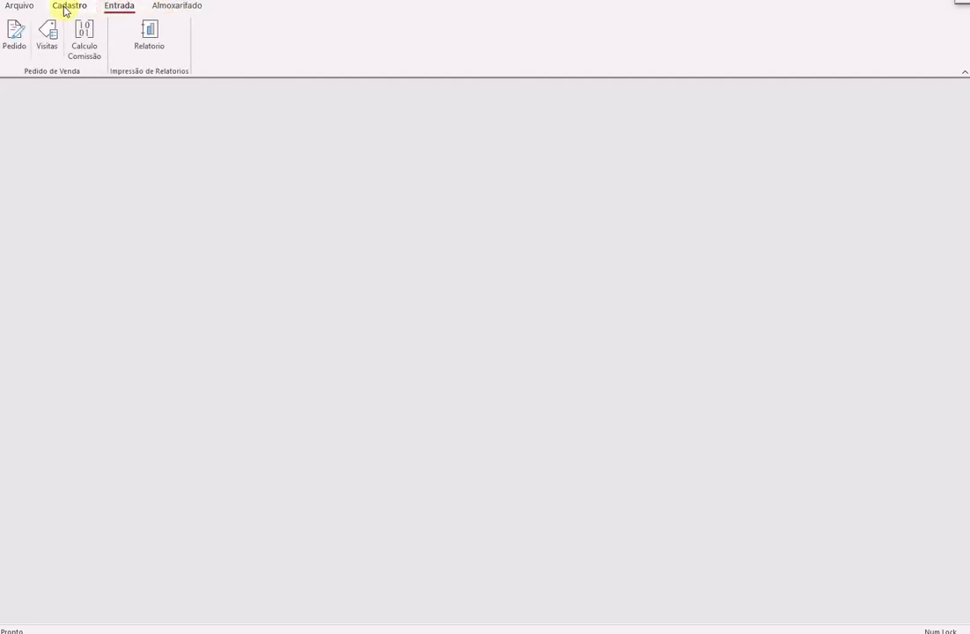
click(68, 7)
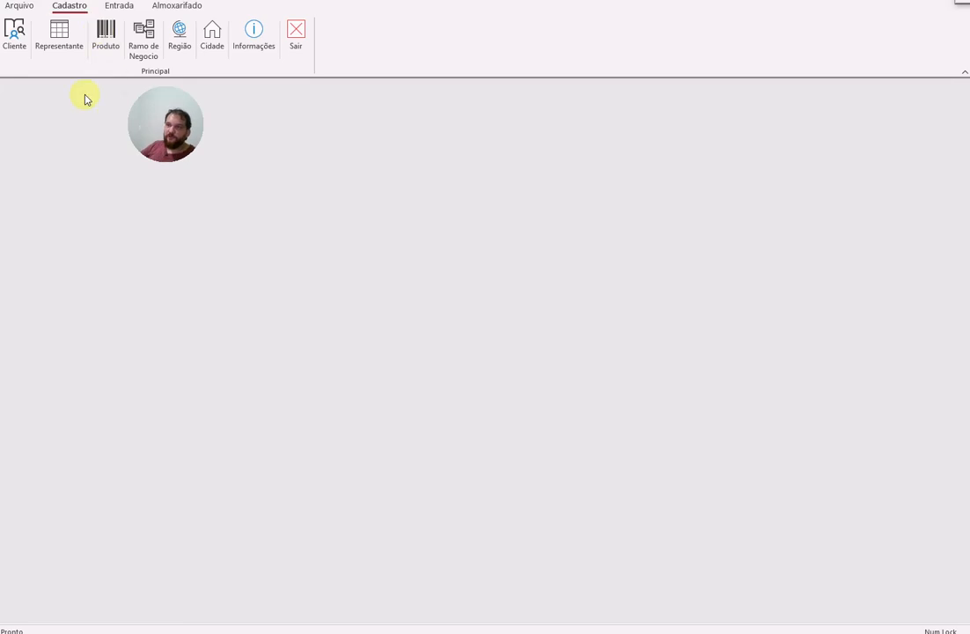
Step: Try opening the Cliente registration and the order reports
mouse_move(159, 109)
mouse_down()
mouse_move(369, 212)
mouse_move(409, 199)
mouse_up()
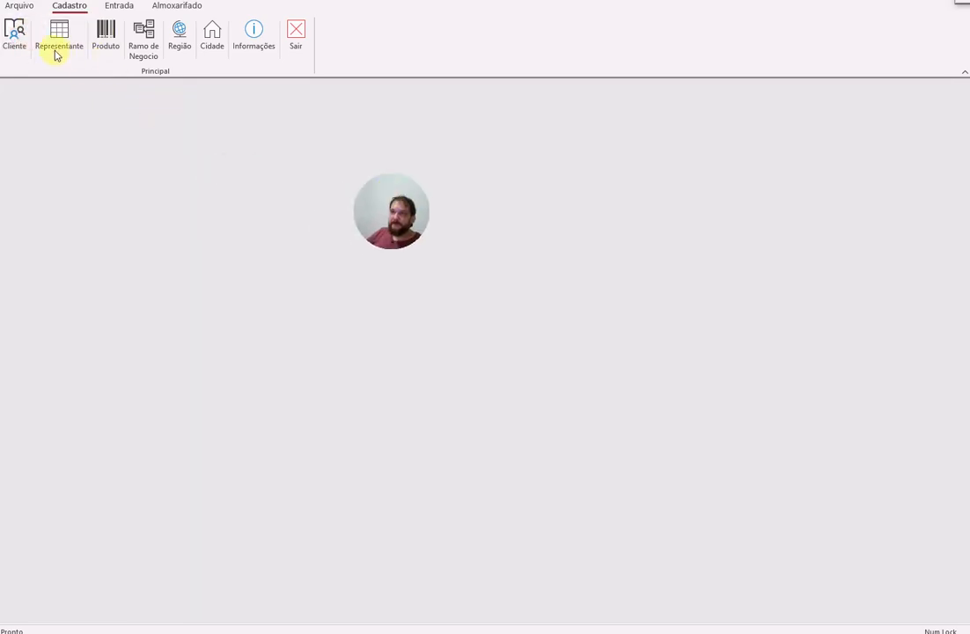
click(17, 37)
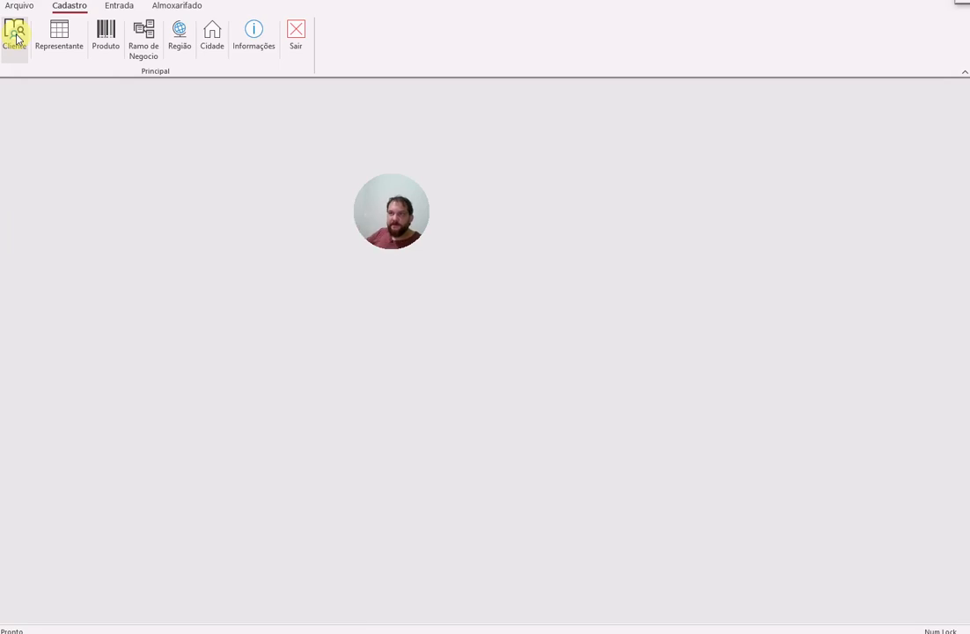
click(119, 6)
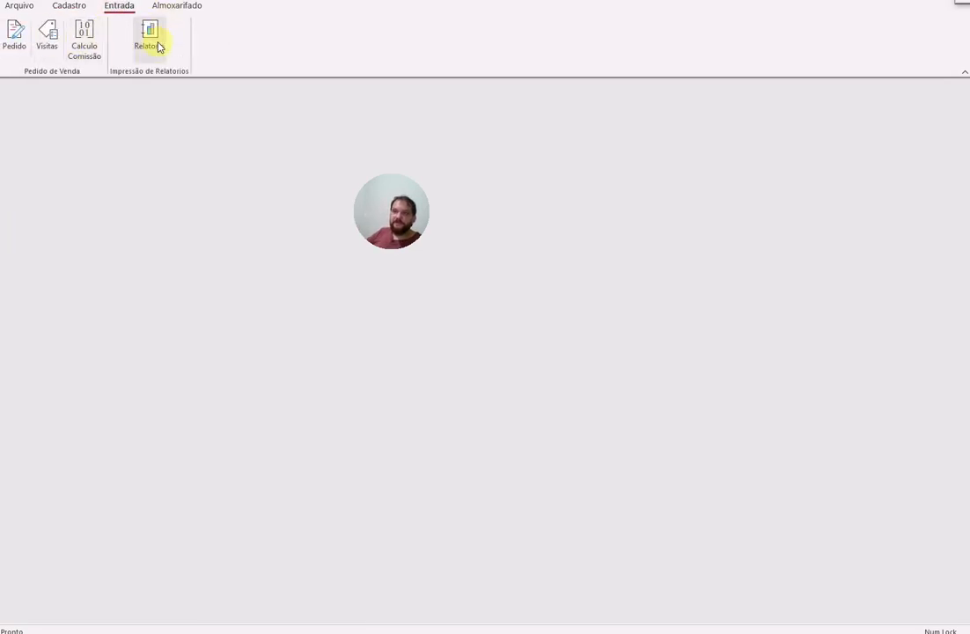
click(156, 43)
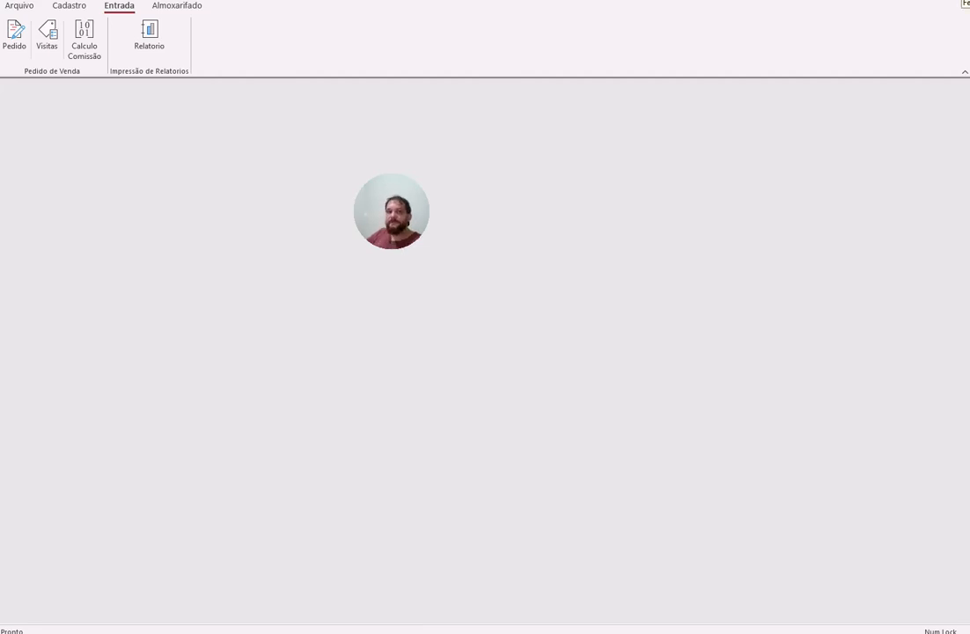
Step: Close Access and the GERAL AGU folder, then open aula_youtube.accdb from the desktop
click(969, 1)
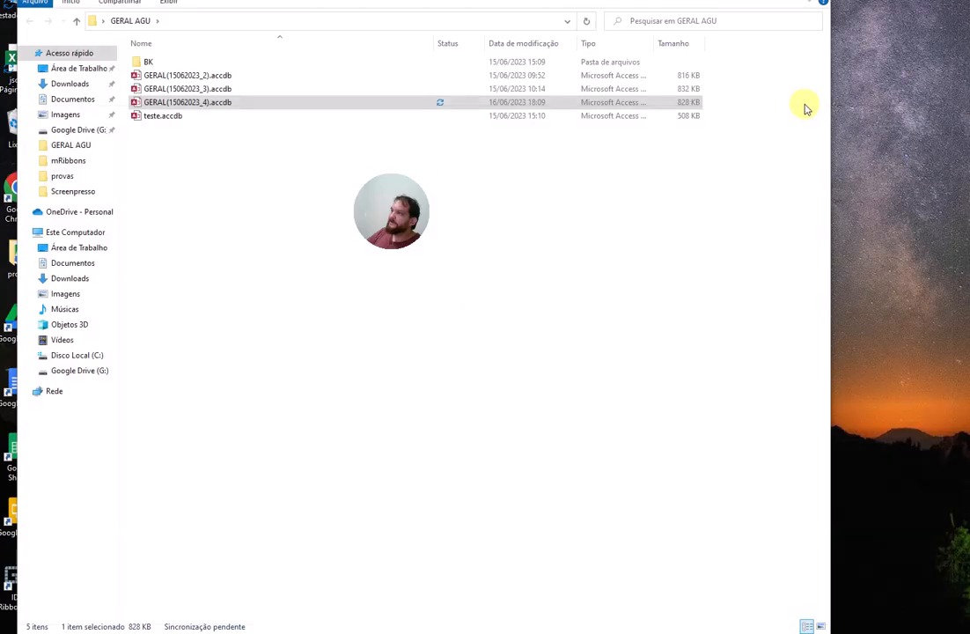
click(622, 319)
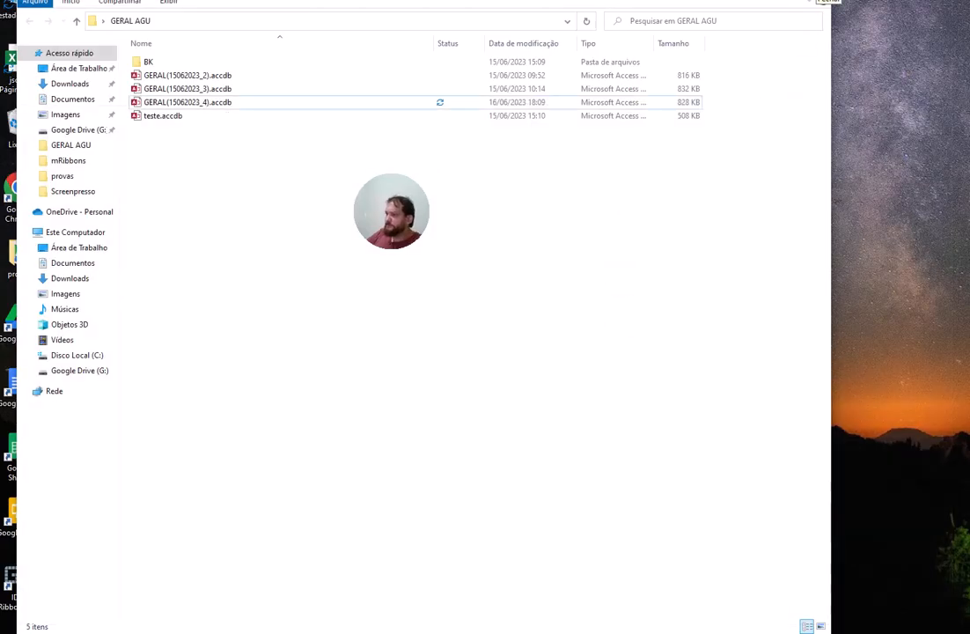
click(817, 1)
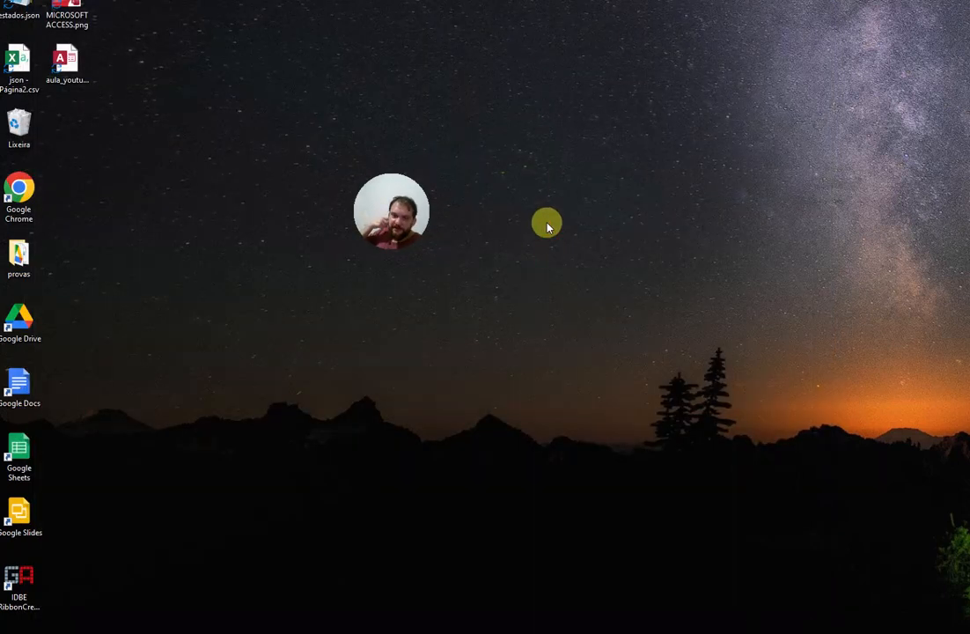
double_click(67, 88)
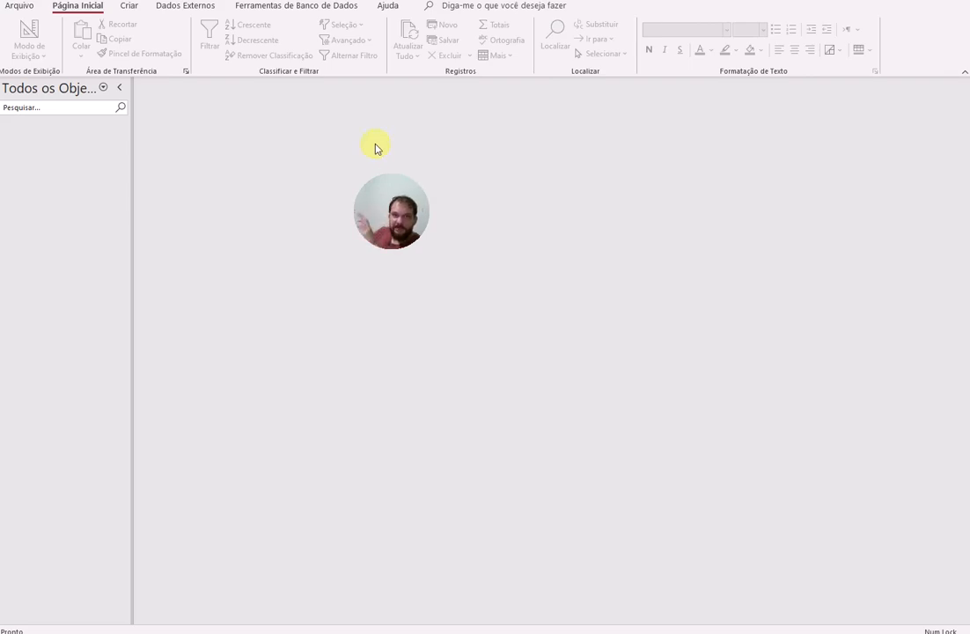
Step: Show the Criar tab and open, then dismiss, the Listas do SharePoint dropdown
click(127, 7)
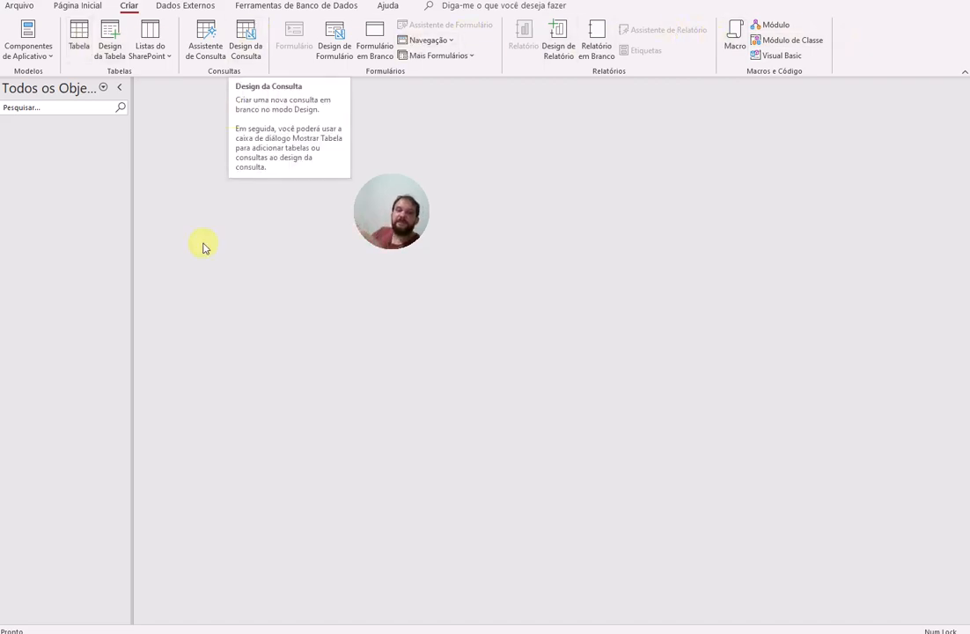
click(164, 55)
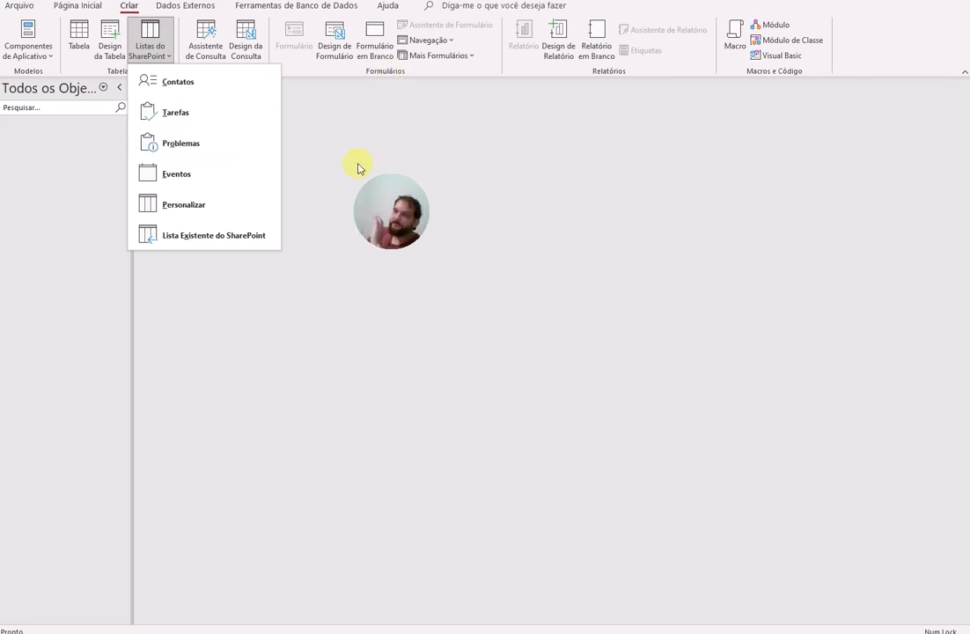
click(318, 123)
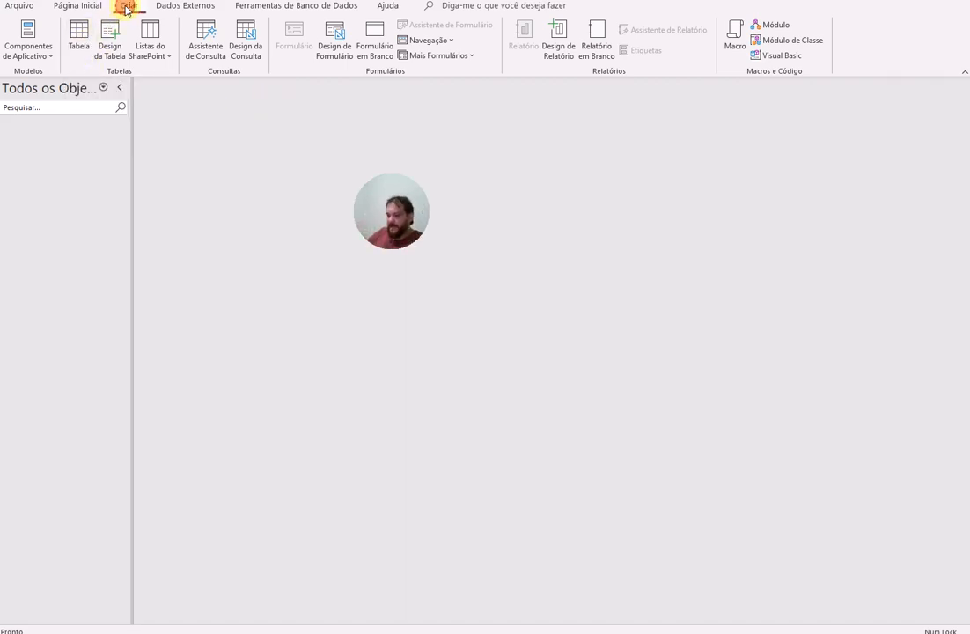
Step: Create a trial Tabela1 with 'asd', discard it unsaved, and start another blank table
key(alt+c)
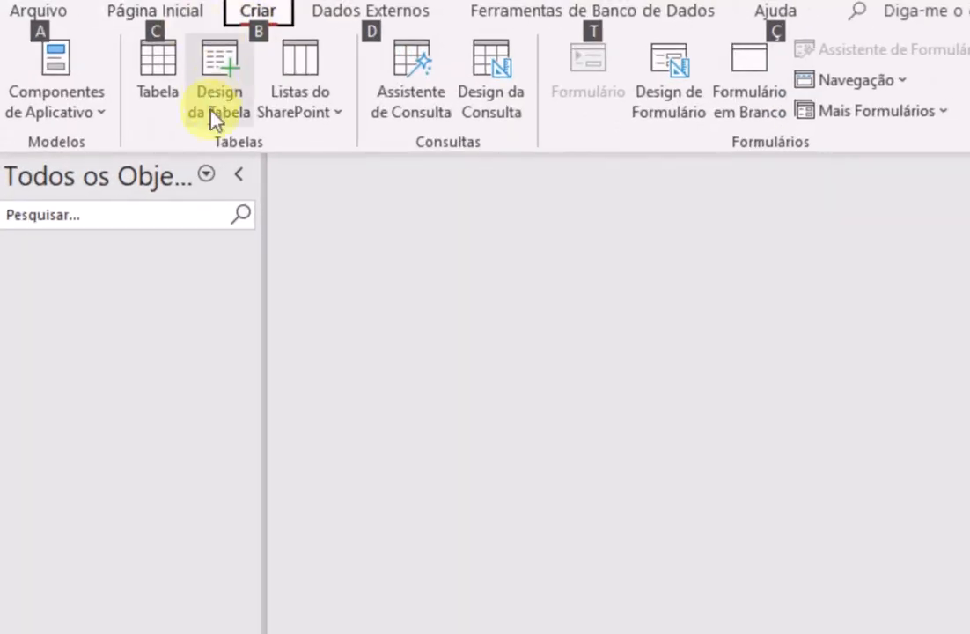
click(155, 74)
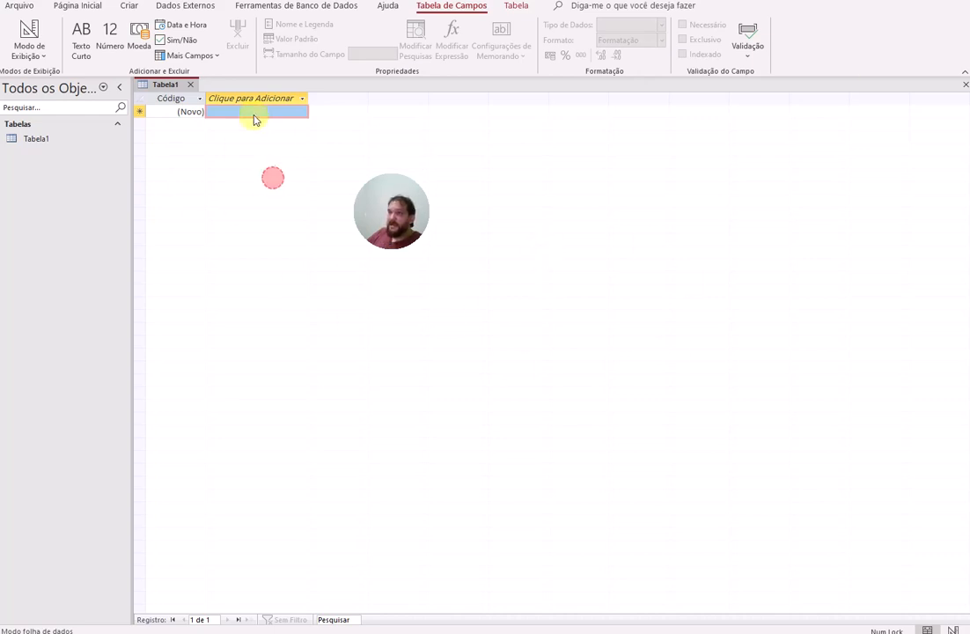
text(asd)
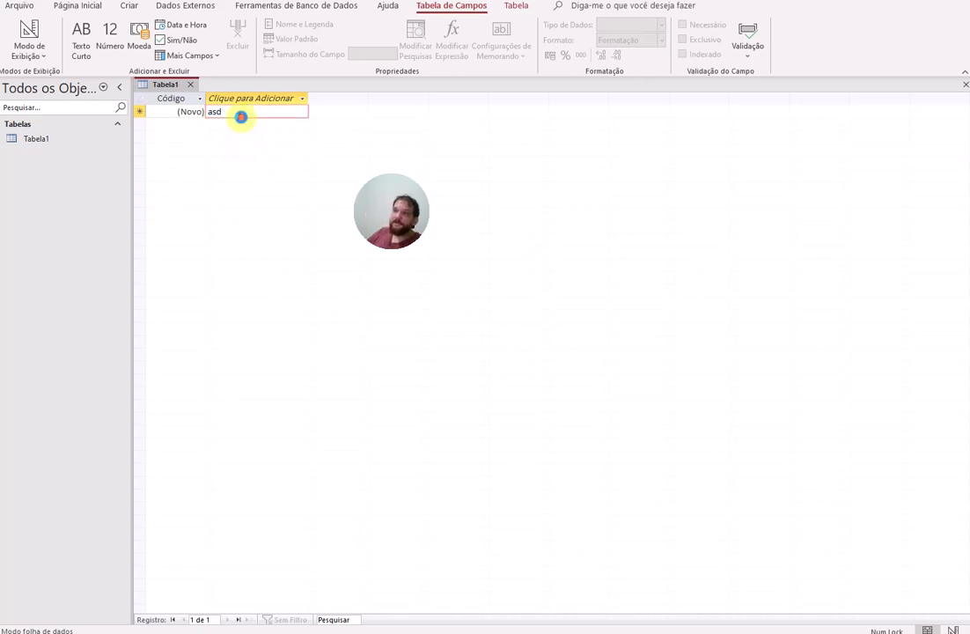
click(241, 117)
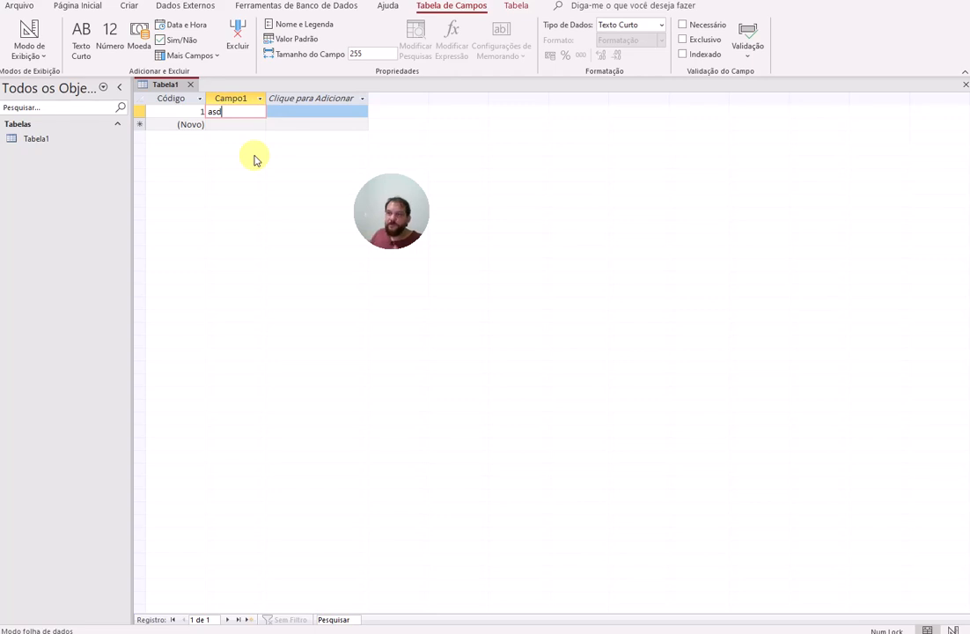
click(190, 84)
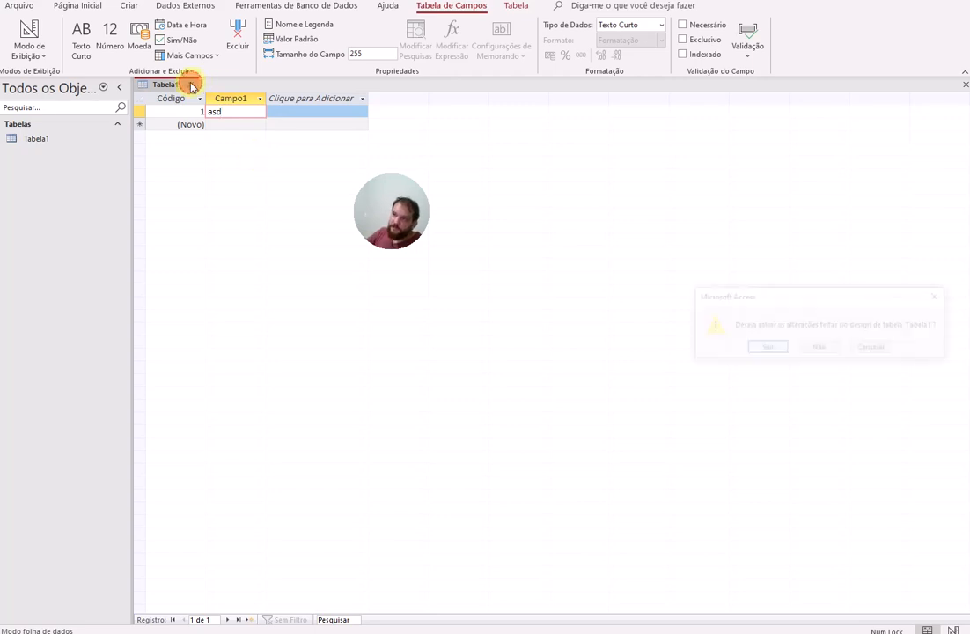
click(810, 348)
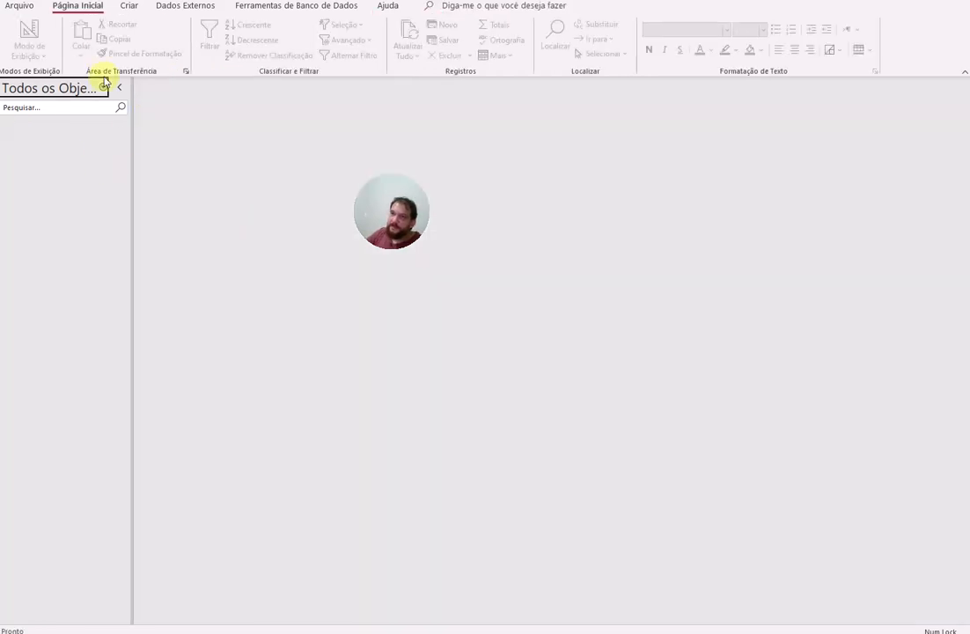
click(133, 6)
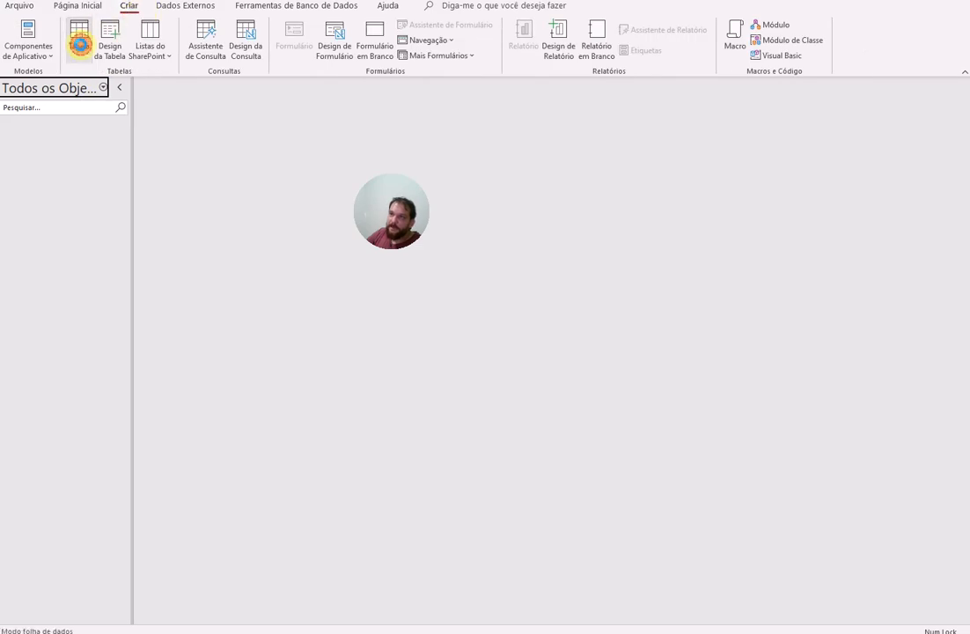
click(79, 40)
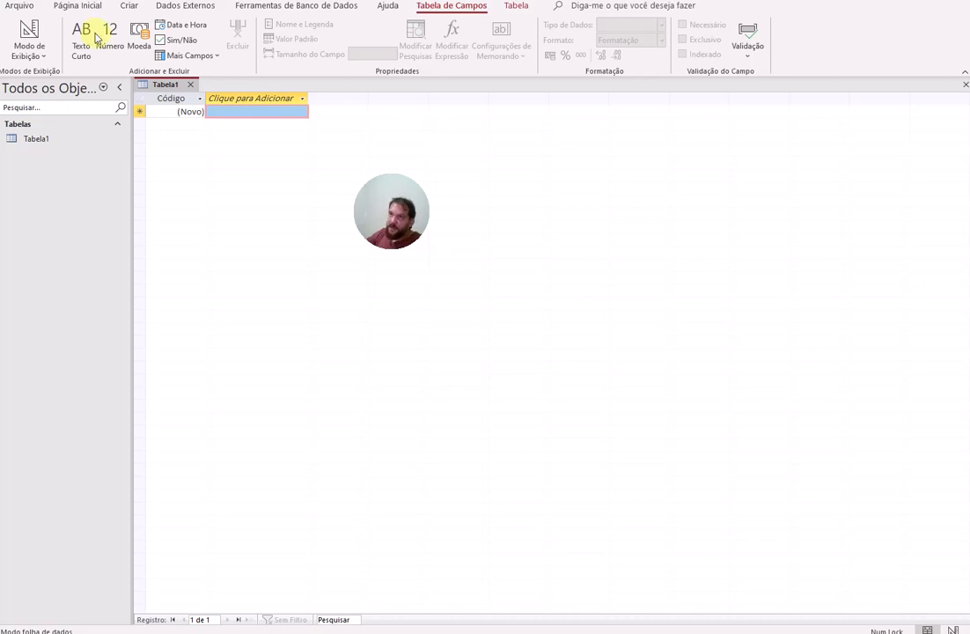
Step: Save the new table as tblCliente and switch it to Design view
click(30, 39)
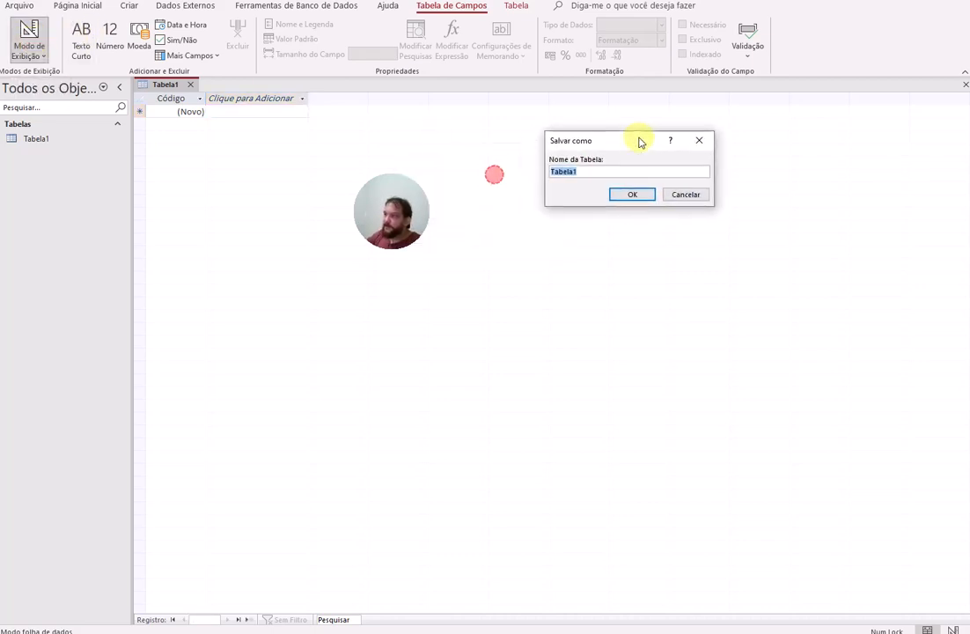
double_click(594, 173)
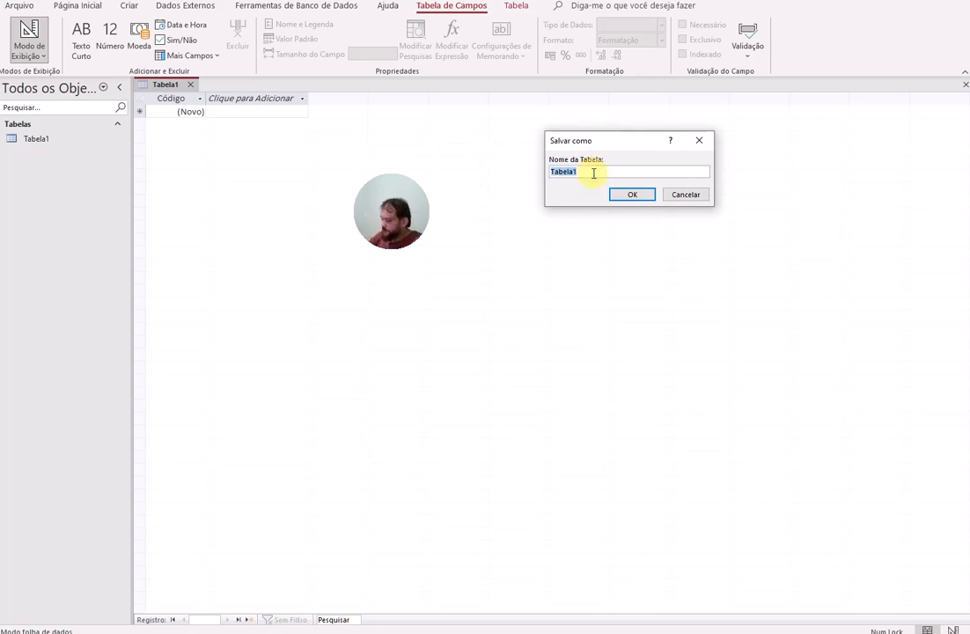
text(tbl)
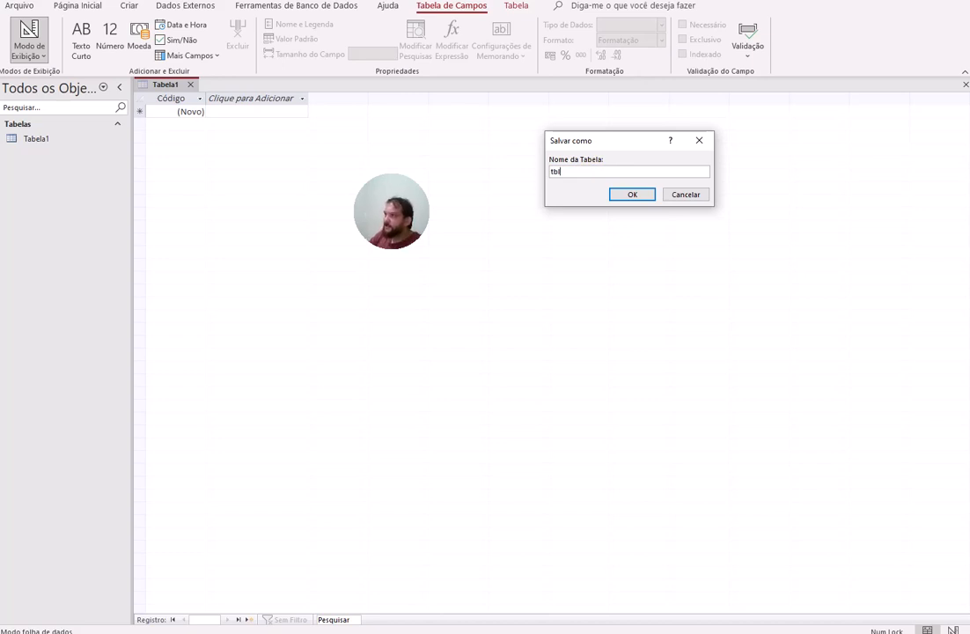
text(Cliente)
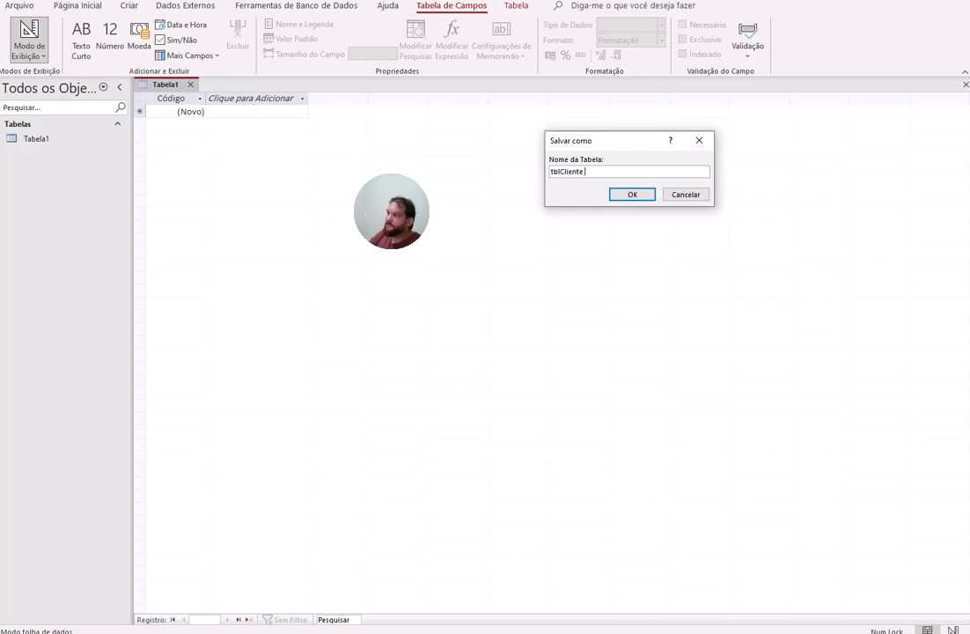
key(Return)
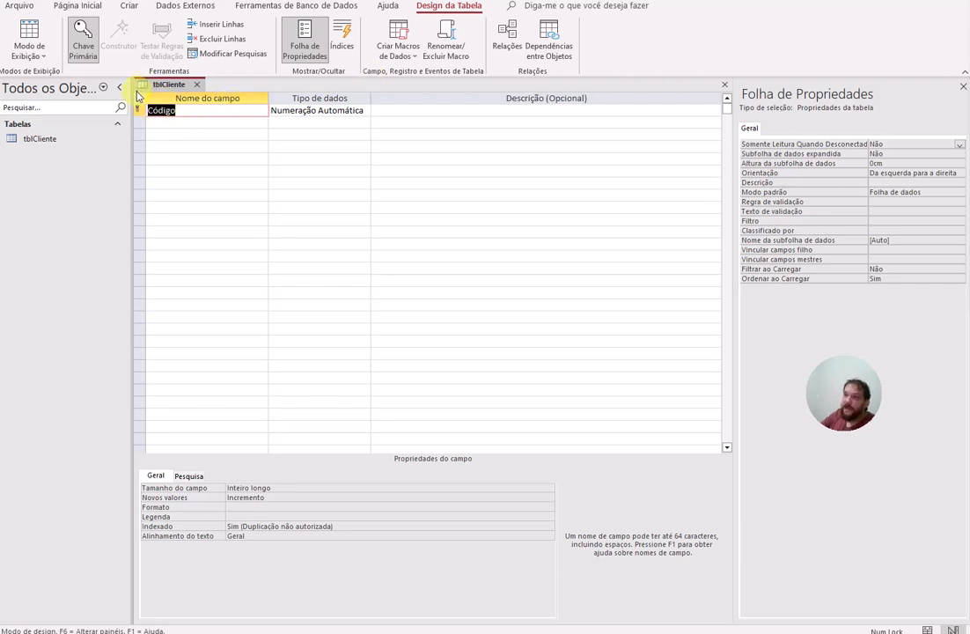
mouse_move(137, 95)
mouse_down()
mouse_move(183, 134)
mouse_move(268, 289)
mouse_up()
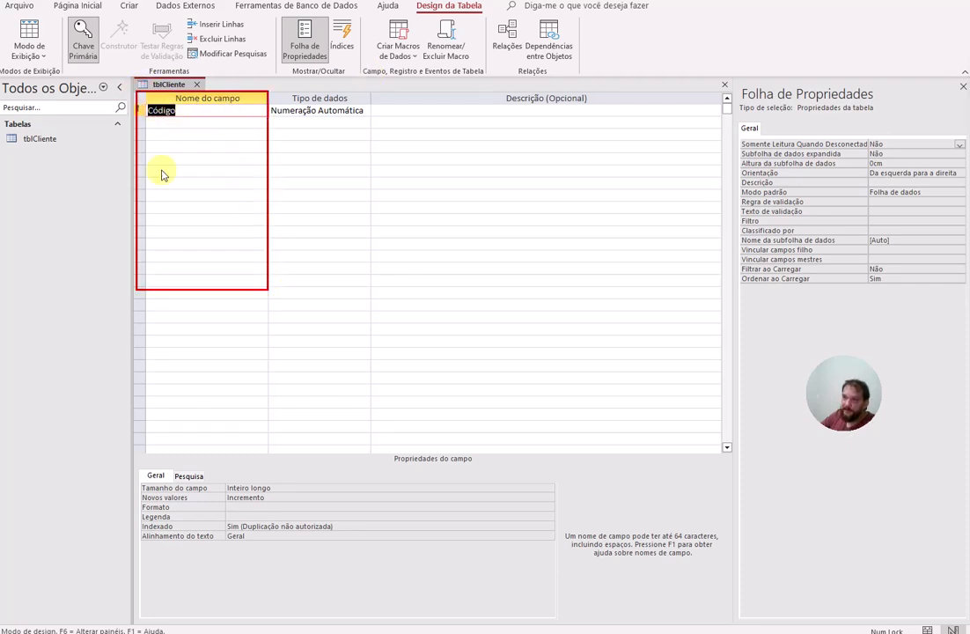
mouse_move(273, 86)
mouse_down()
mouse_move(332, 249)
mouse_move(370, 272)
mouse_up()
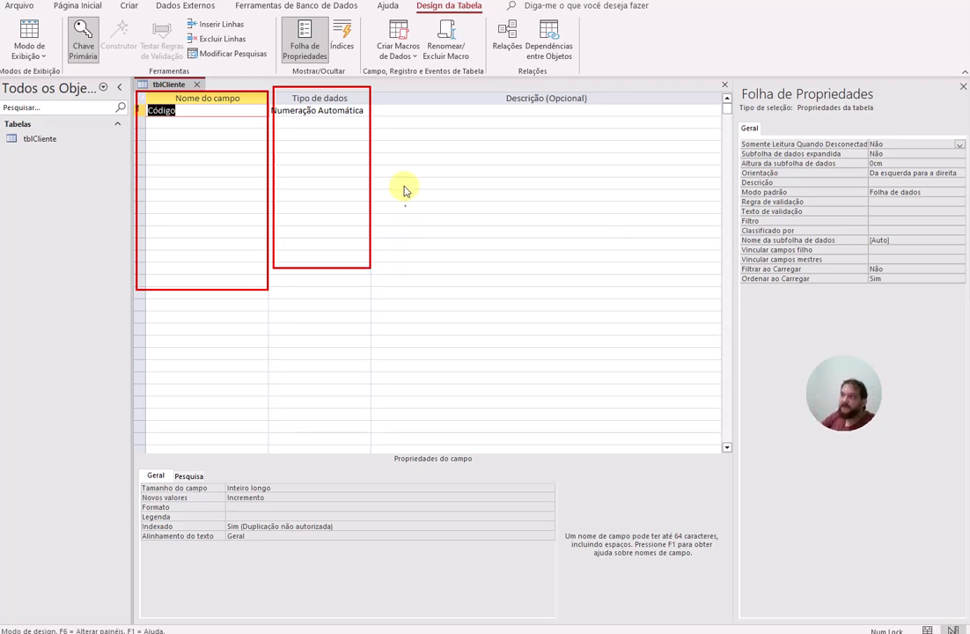
drag(388, 87, 693, 319)
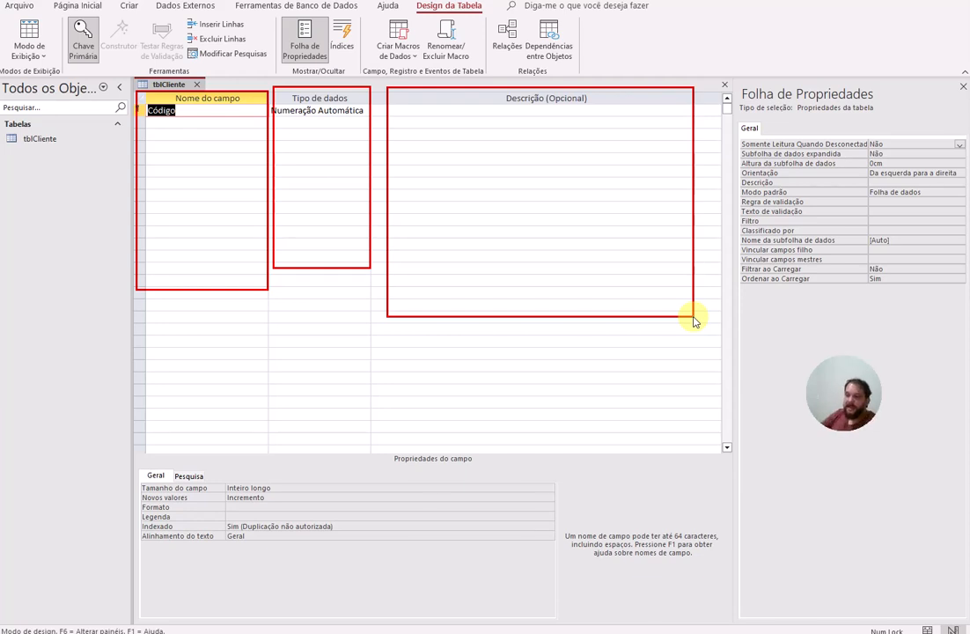
mouse_move(147, 455)
mouse_down()
mouse_move(255, 528)
mouse_move(567, 574)
mouse_up()
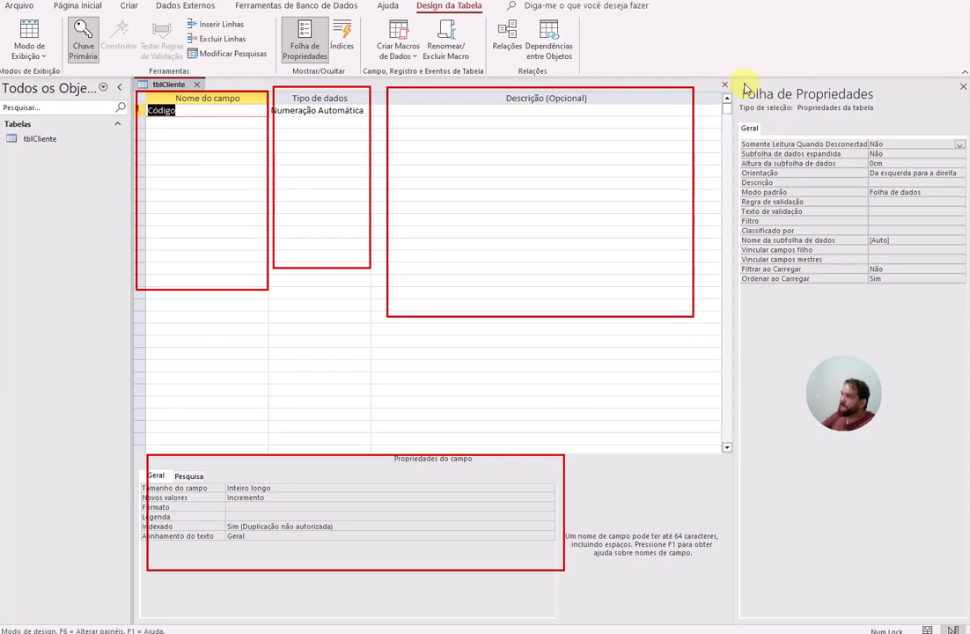
mouse_move(744, 85)
mouse_down()
mouse_move(877, 271)
mouse_move(958, 326)
mouse_up()
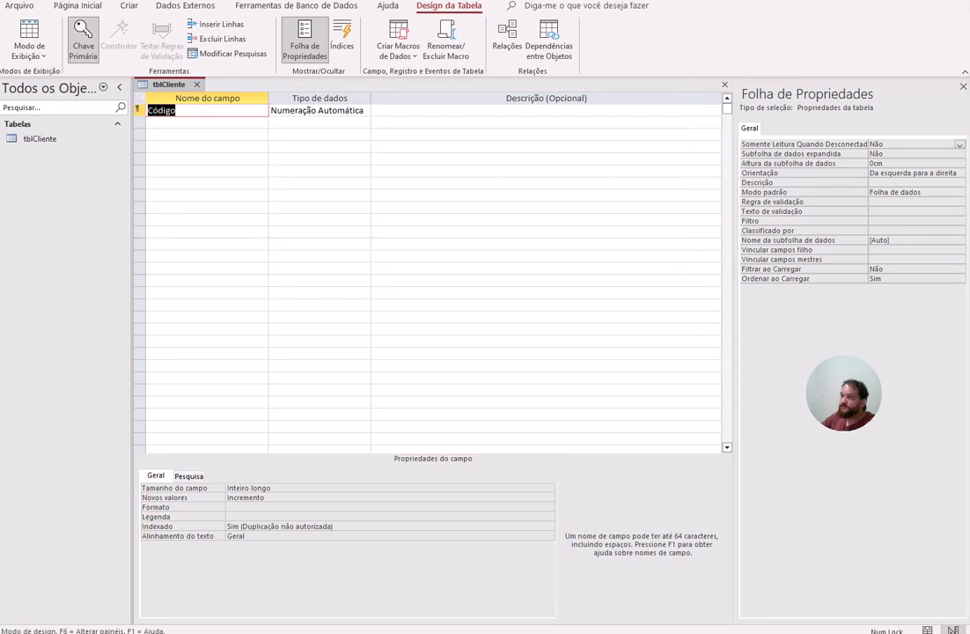
Step: Replace the Código field name with idCliente
click(204, 110)
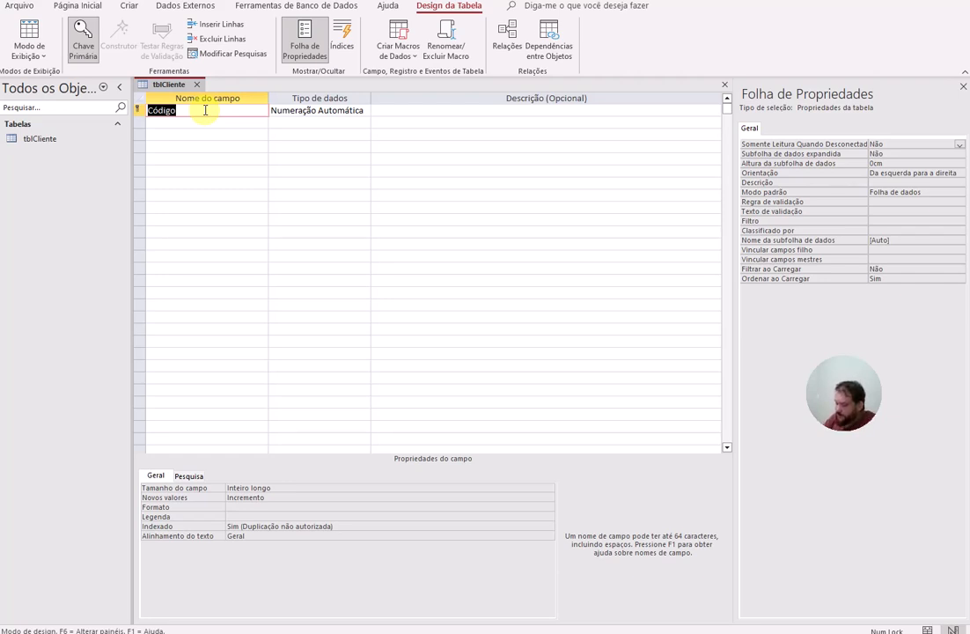
text(idC)
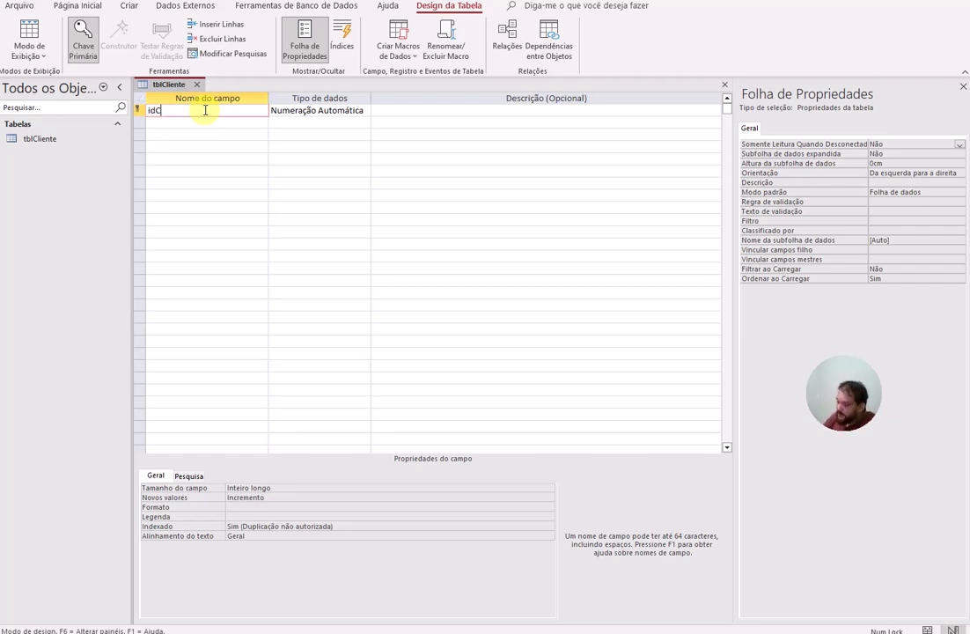
text(liente)
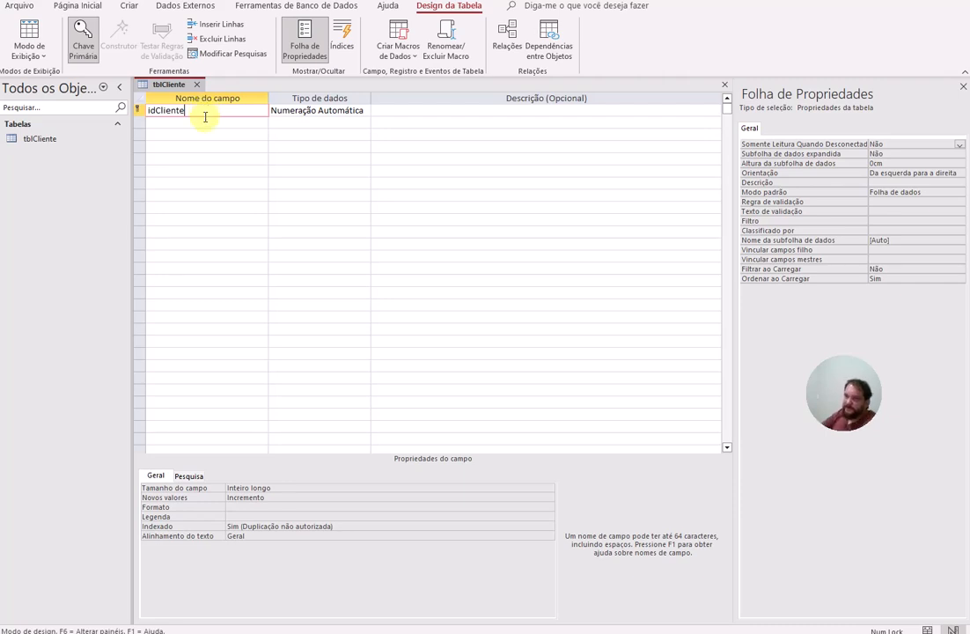
Step: Add the Nome and Endereço field names below idCliente
click(208, 123)
text(Nomme)
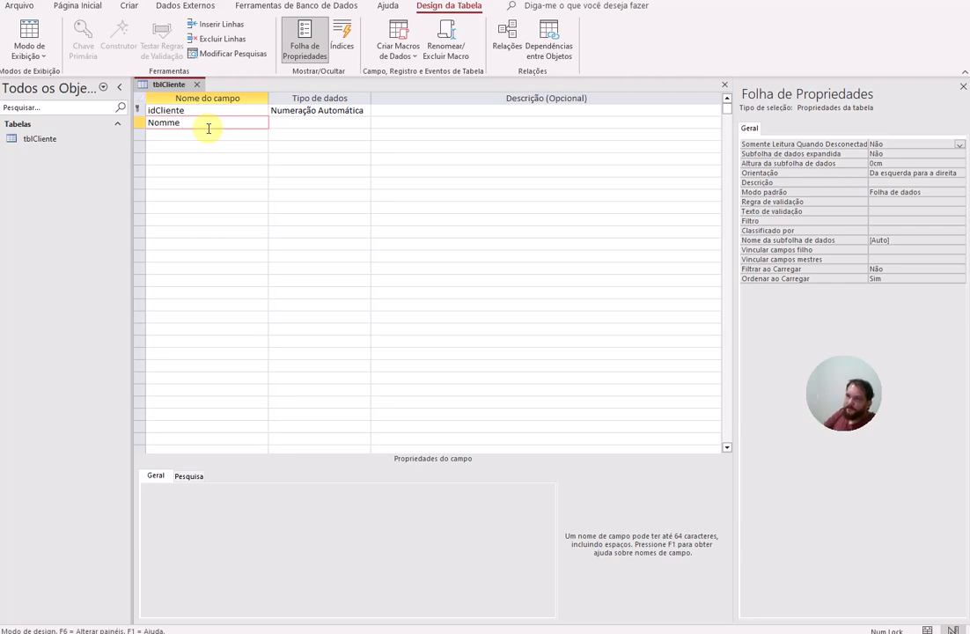
key(BackSpace)
key(BackSpace)
text(e)
key(Down)
text(End)
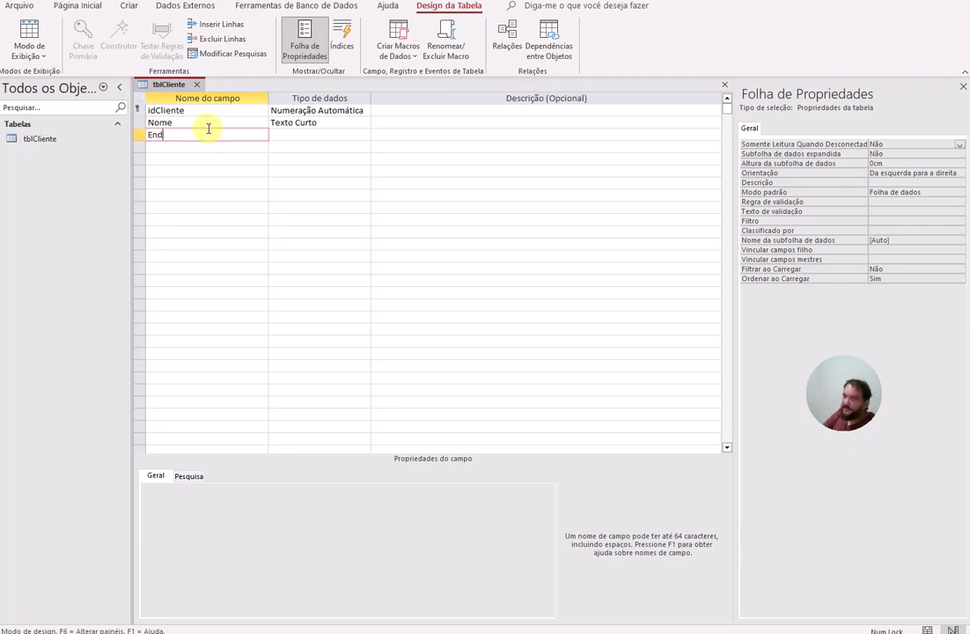
text(ere)
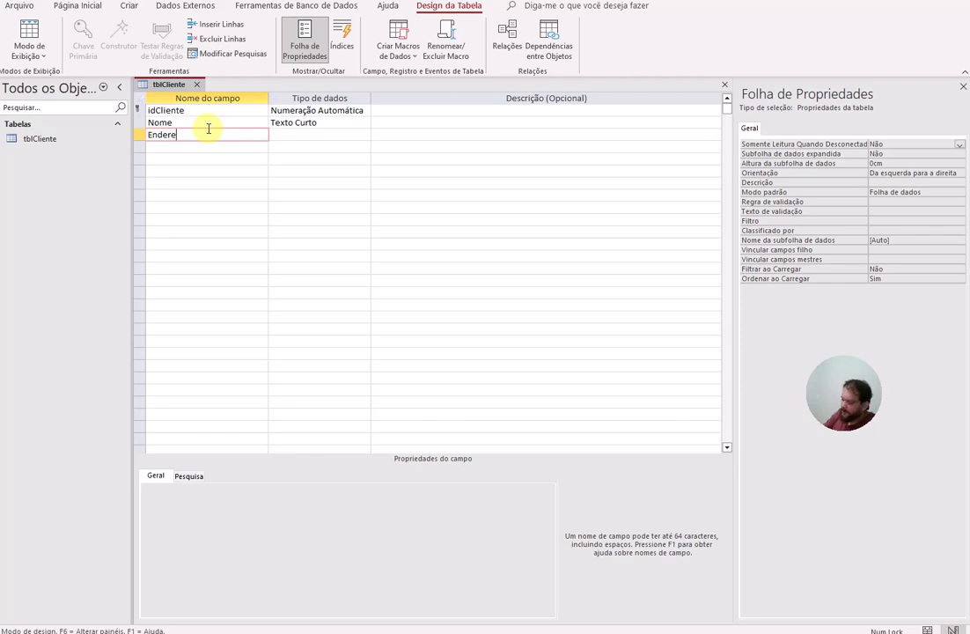
text(ço)
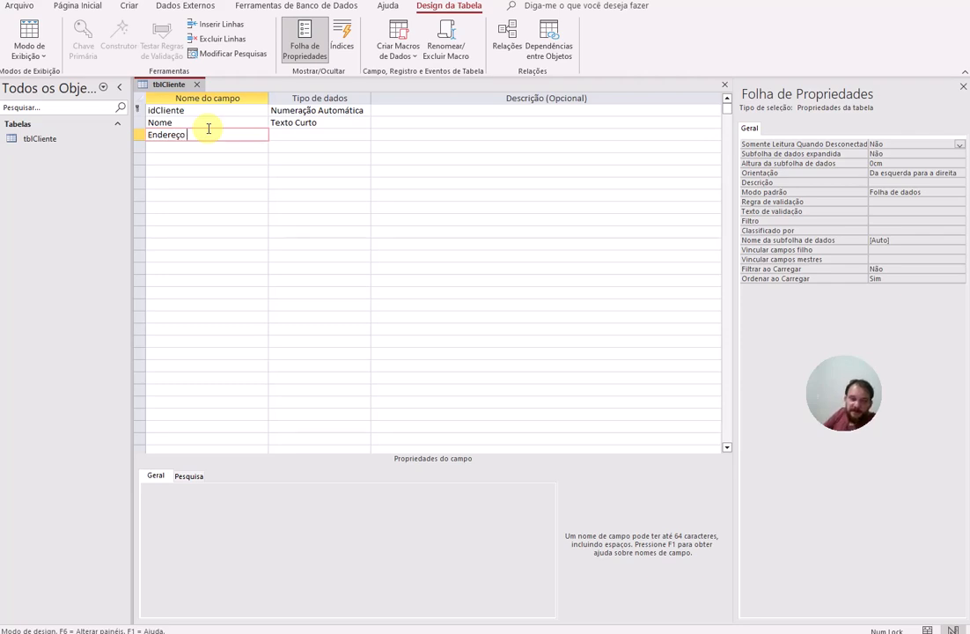
key(BackSpace)
key(BackSpace)
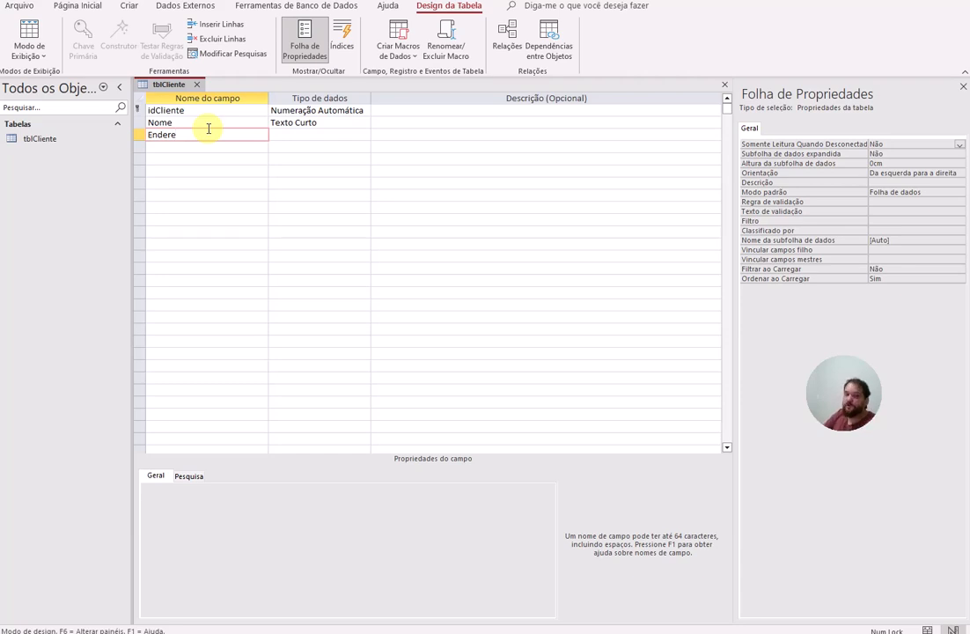
text(ço)
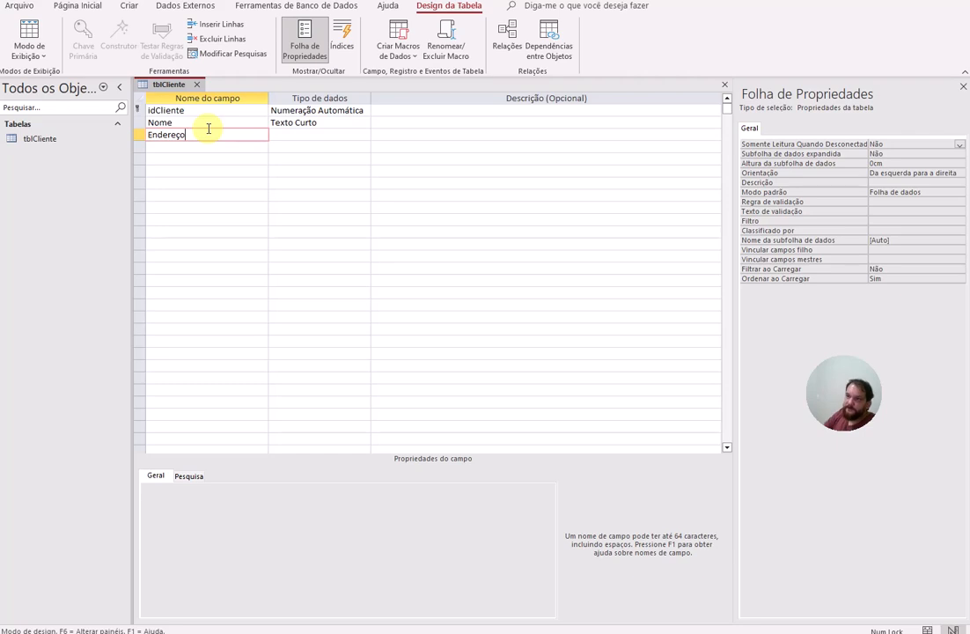
key(Down)
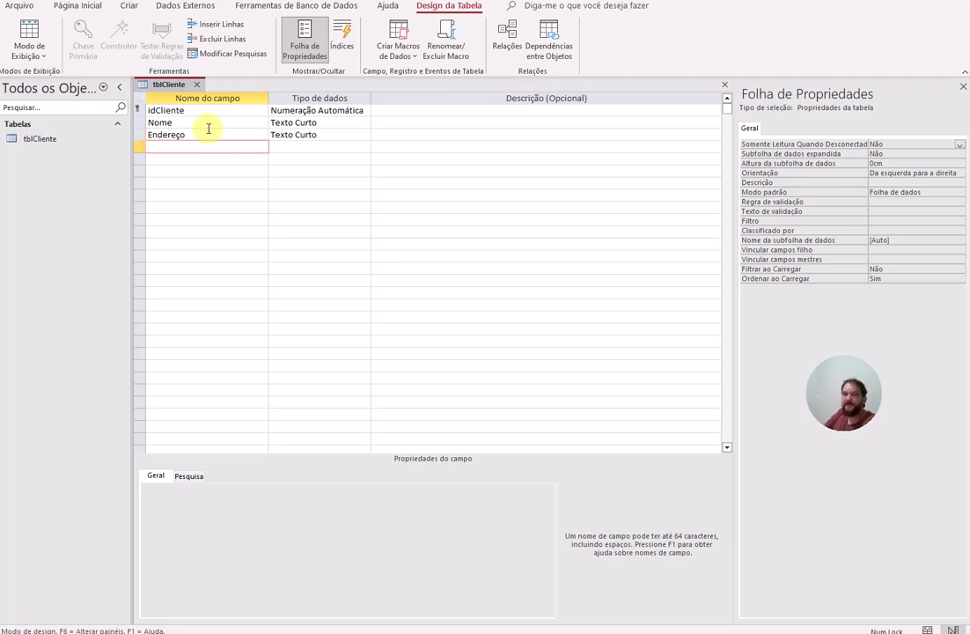
Step: Add the CEP, RG, CPF and Cidade fields, keeping Cidade as Texto Curto
text(CEP)
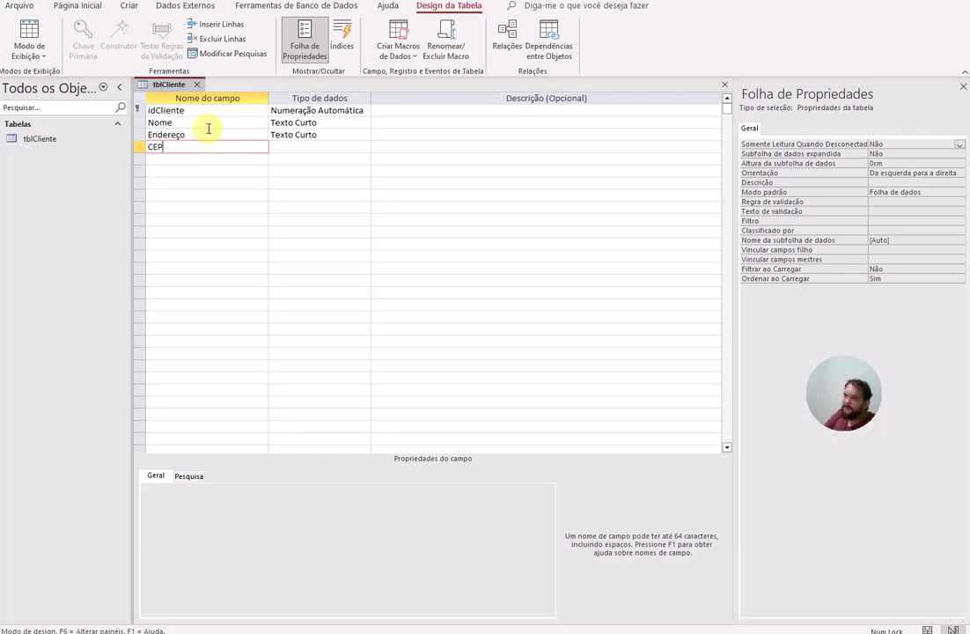
key(Down)
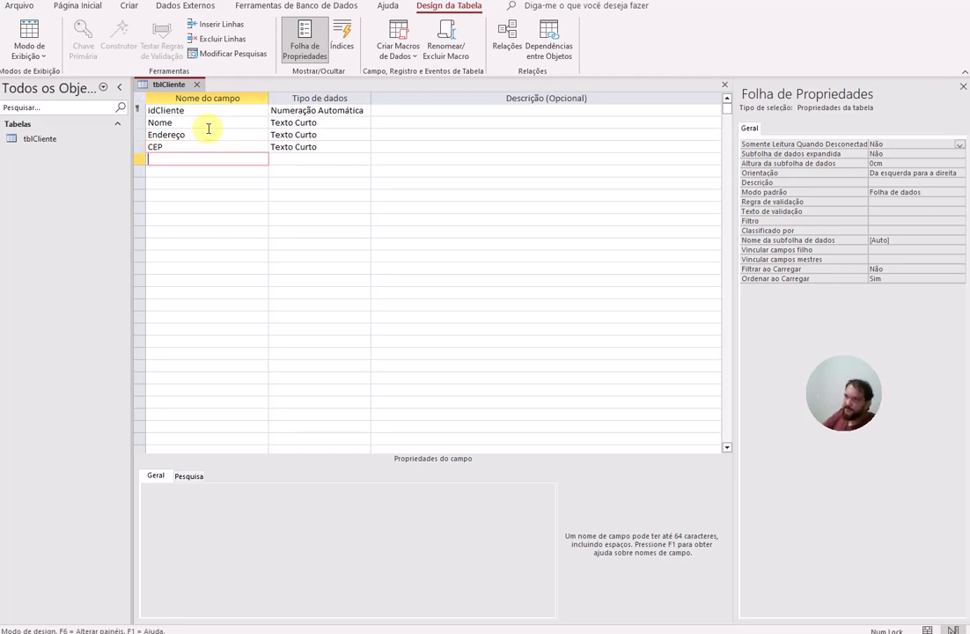
text(RG)
key(Down)
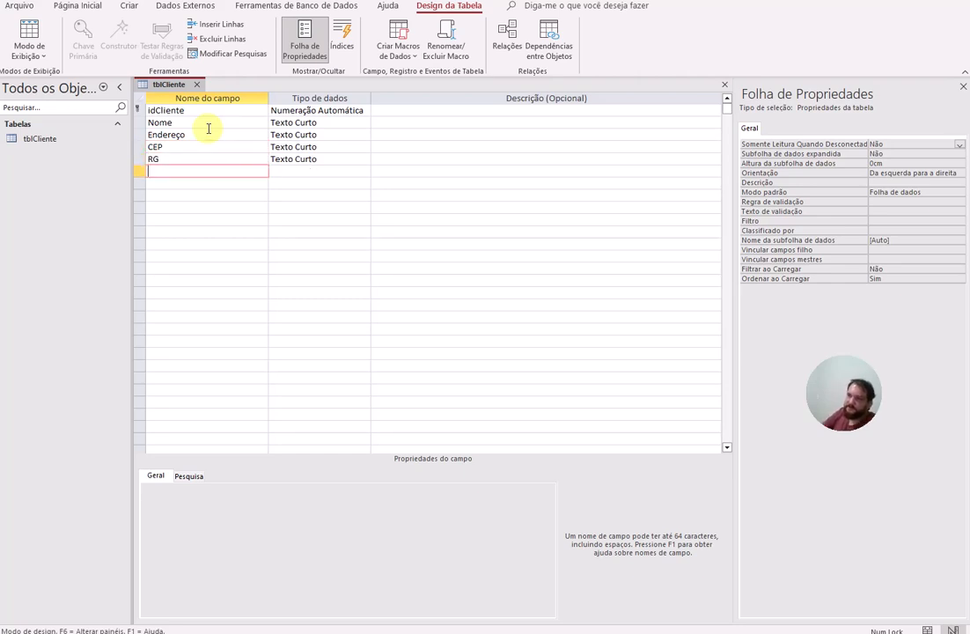
text(CPF)
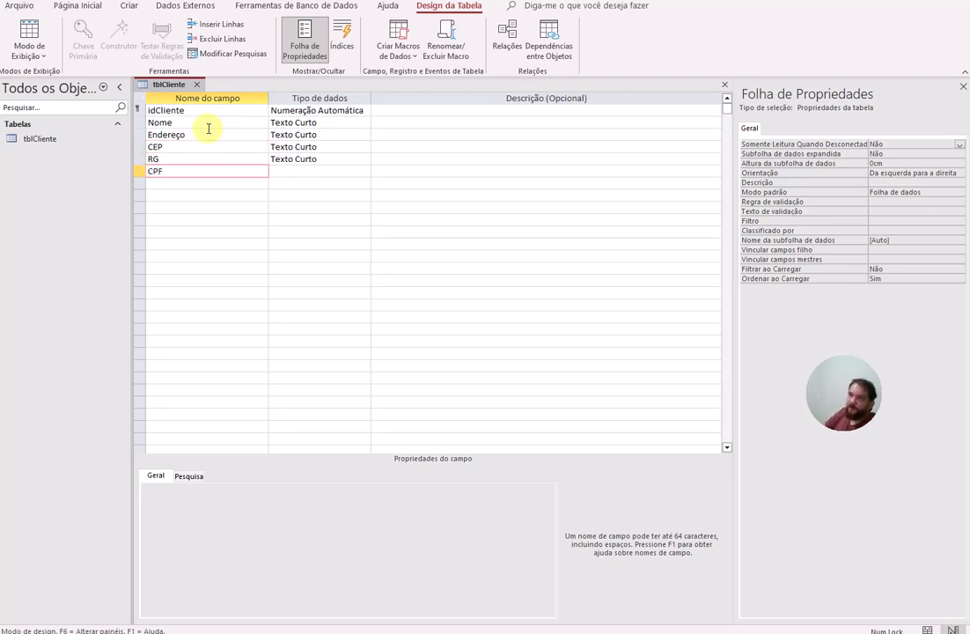
key(Down)
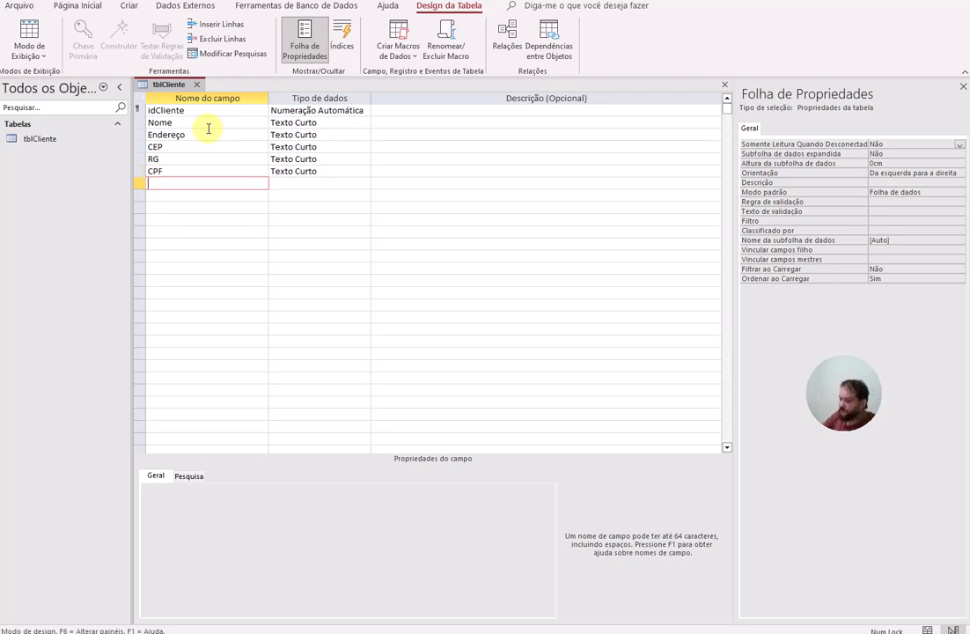
text(Ida)
key(BackSpace)
key(BackSpace)
key(BackSpace)
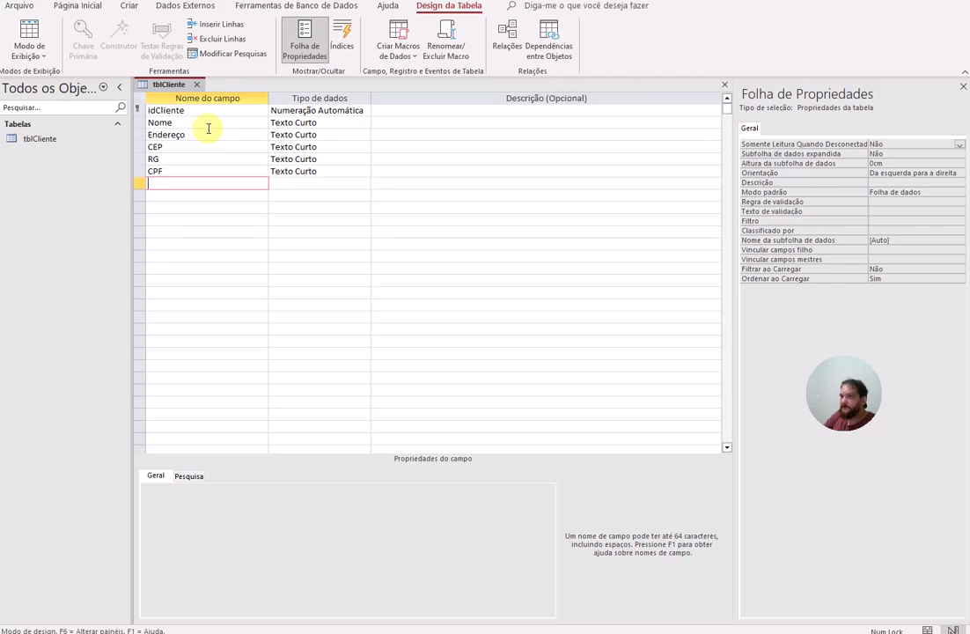
text(Cidade)
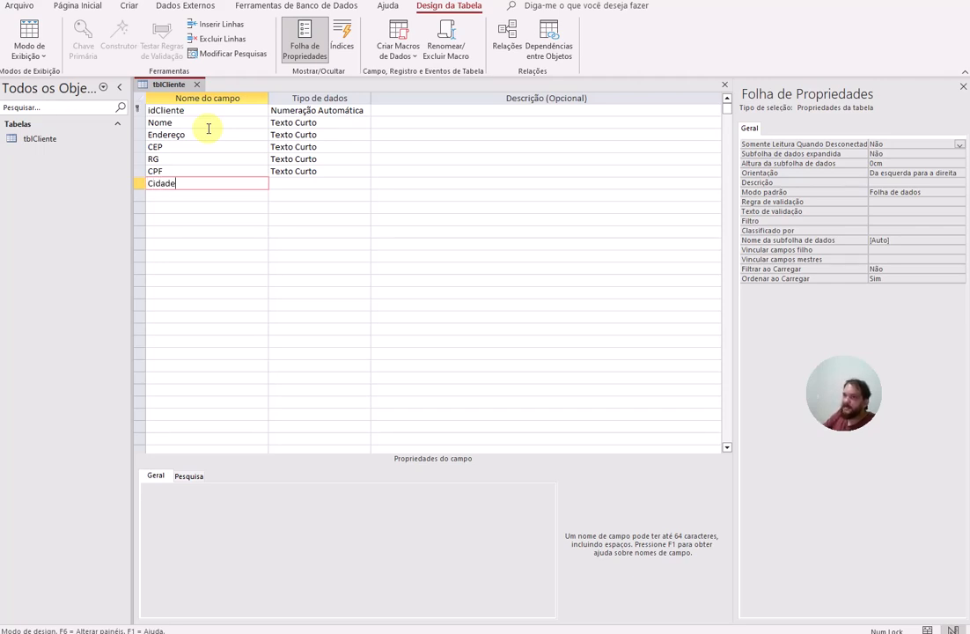
key(Tab)
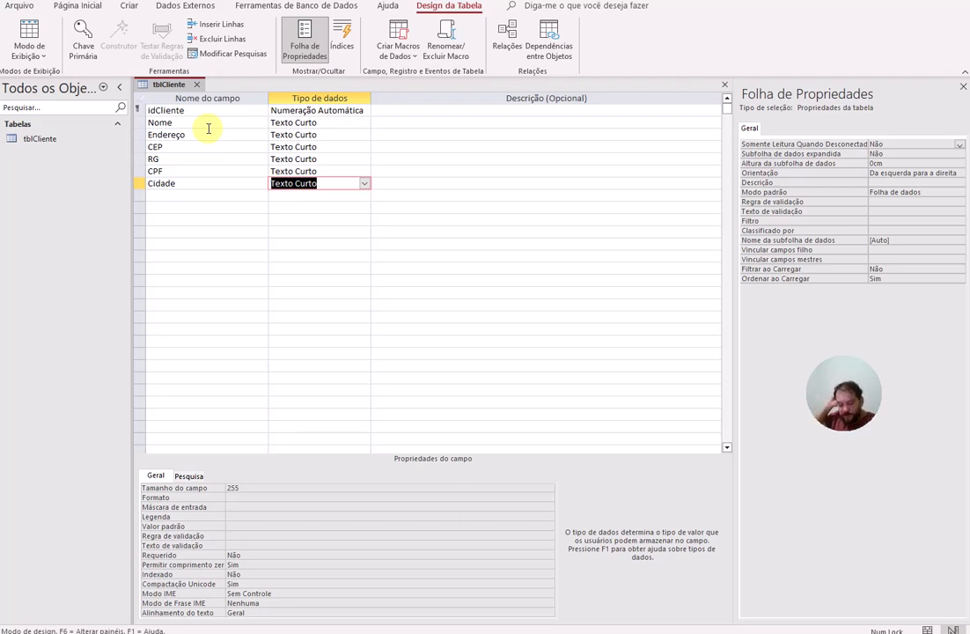
key(Tab)
key(Tab)
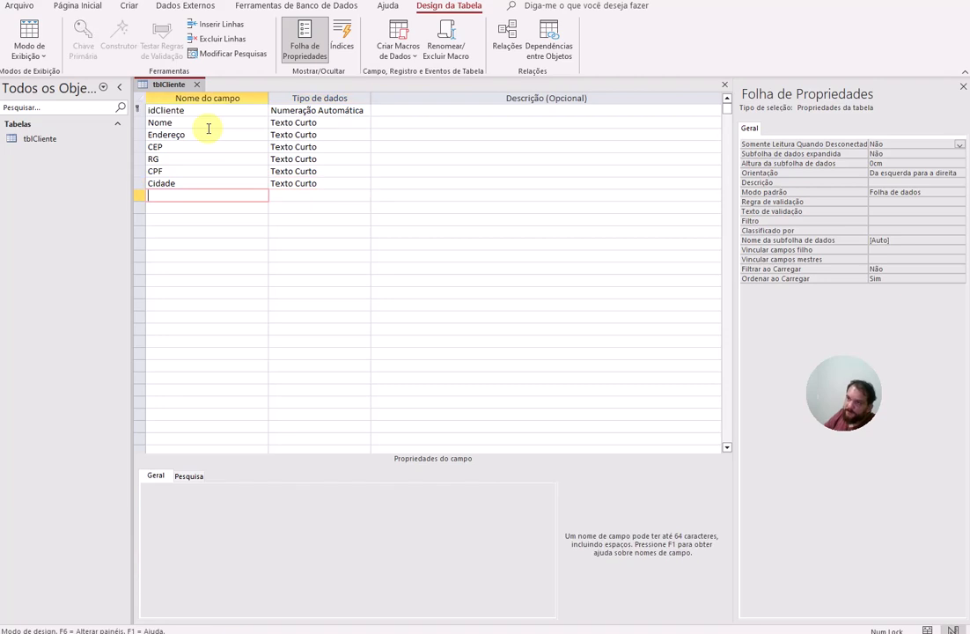
Step: Add the UF and DataNascimento fields as Short Text
text(UF)
key(Tab)
key(Tab)
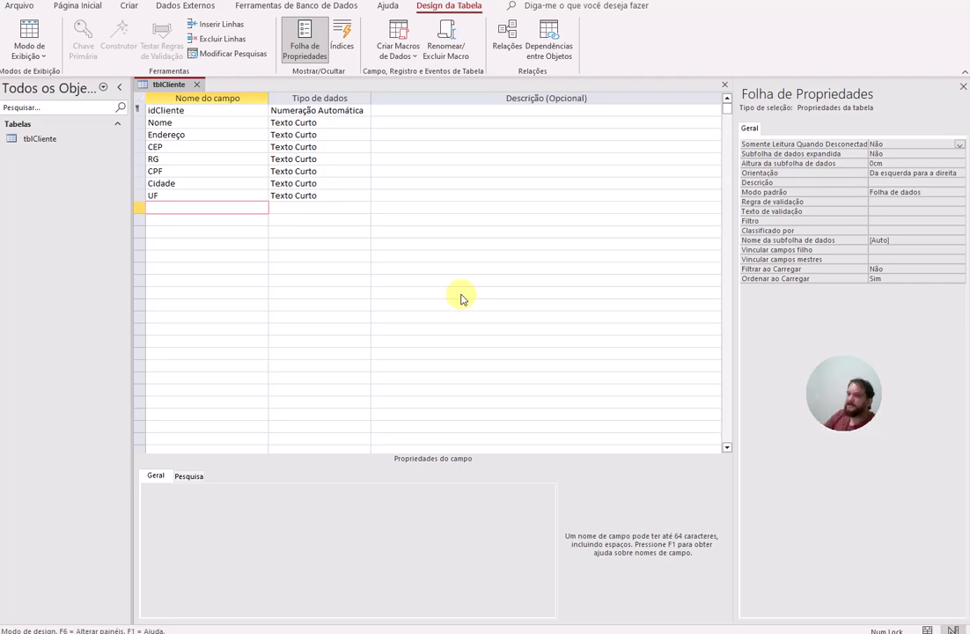
click(300, 207)
click(216, 206)
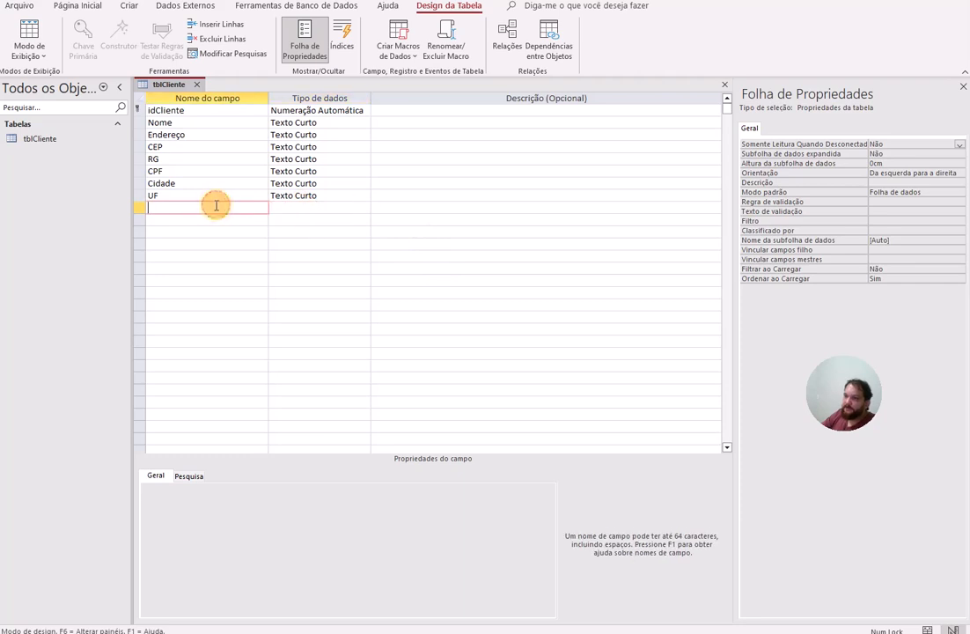
text(DataNa)
key(BackSpace)
key(BackSpace)
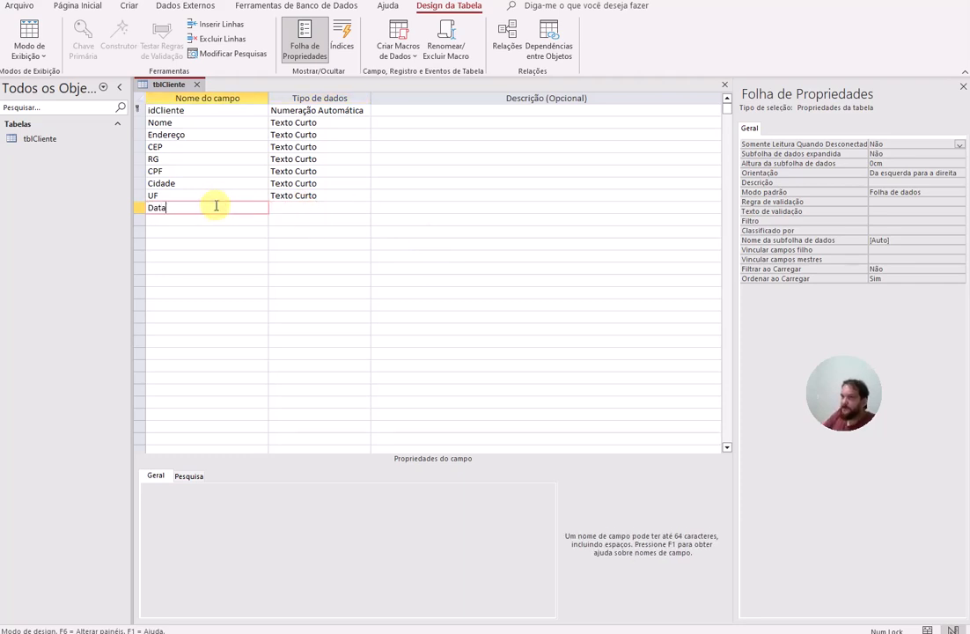
text(NAscim)
key(BackSpace)
key(BackSpace)
key(BackSpace)
key(BackSpace)
key(BackSpace)
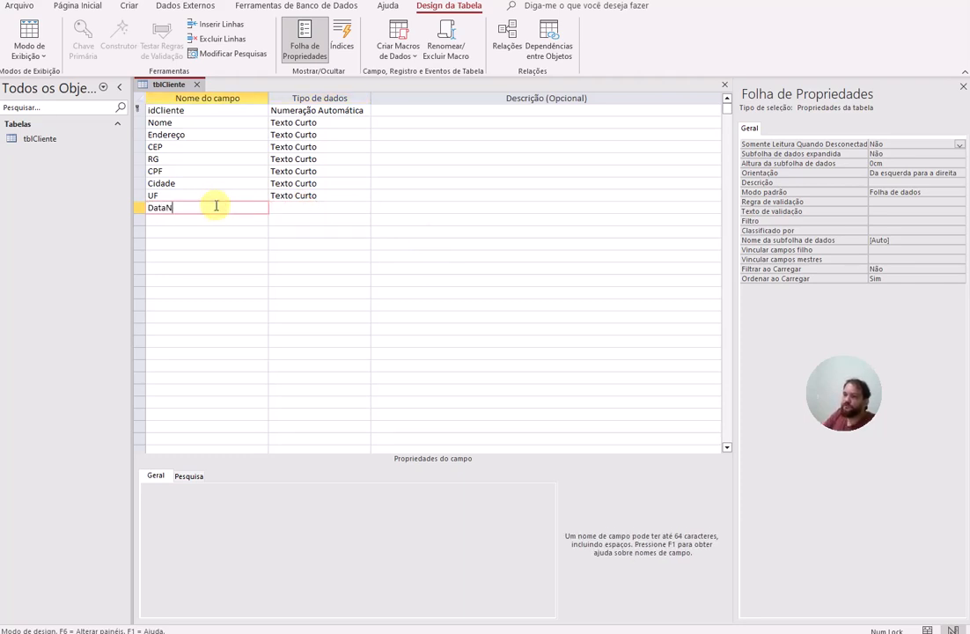
text(as)
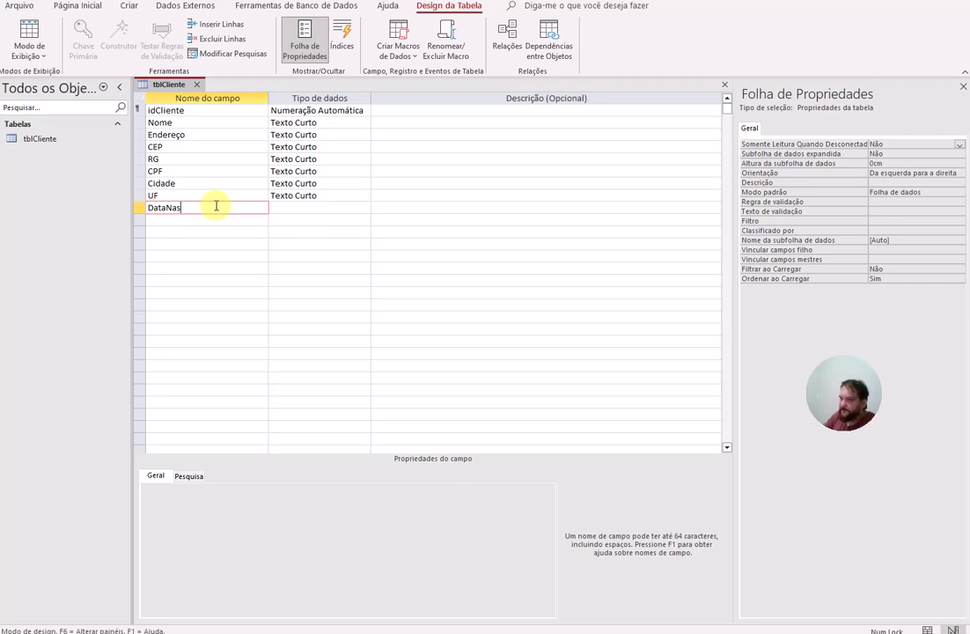
text(cimento)
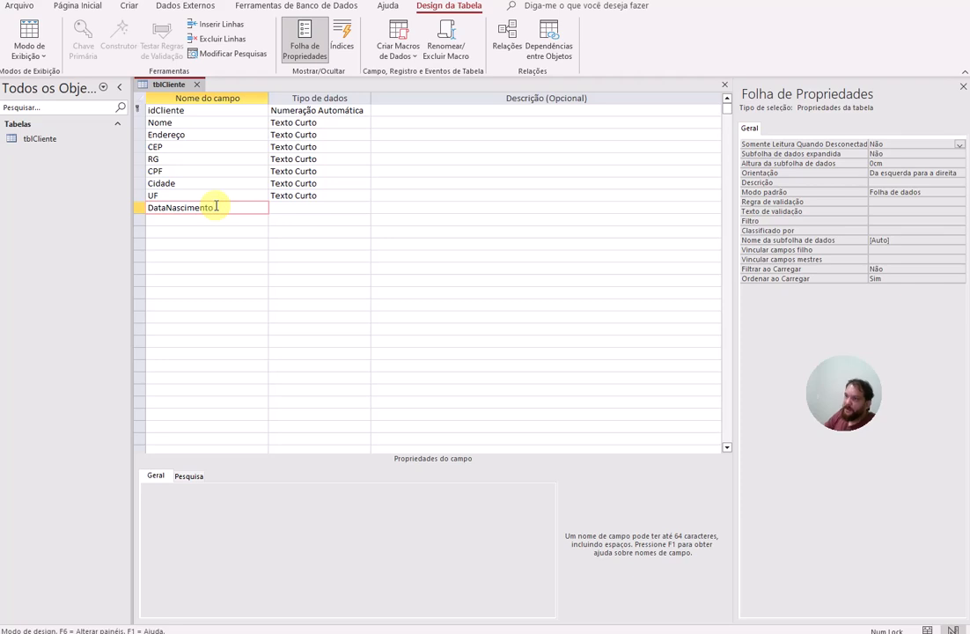
key(Down)
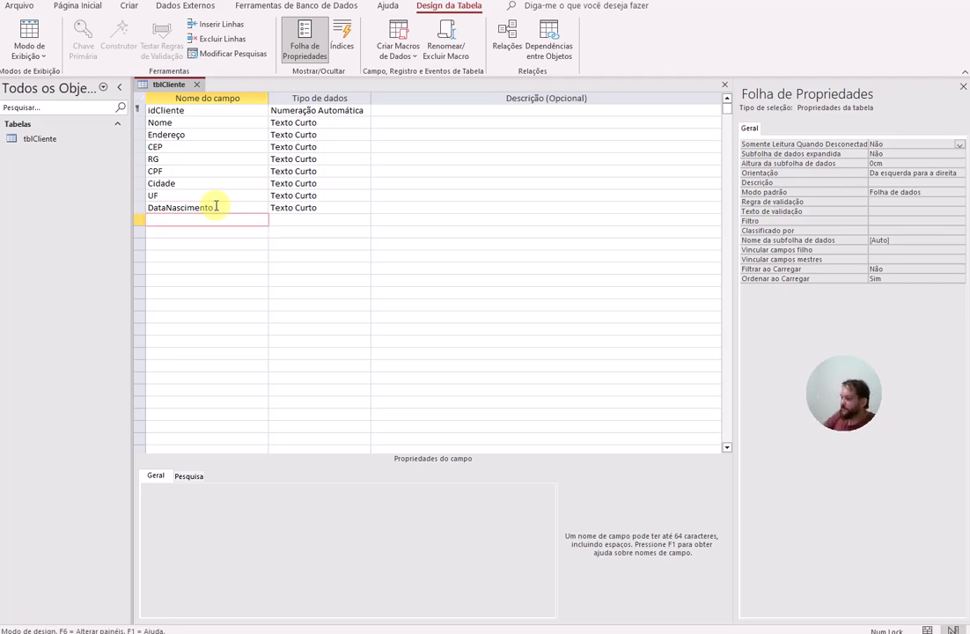
Step: Add the Genero, TelFixo, TelMovel and Profissão fields as Short Text
text(Genero)
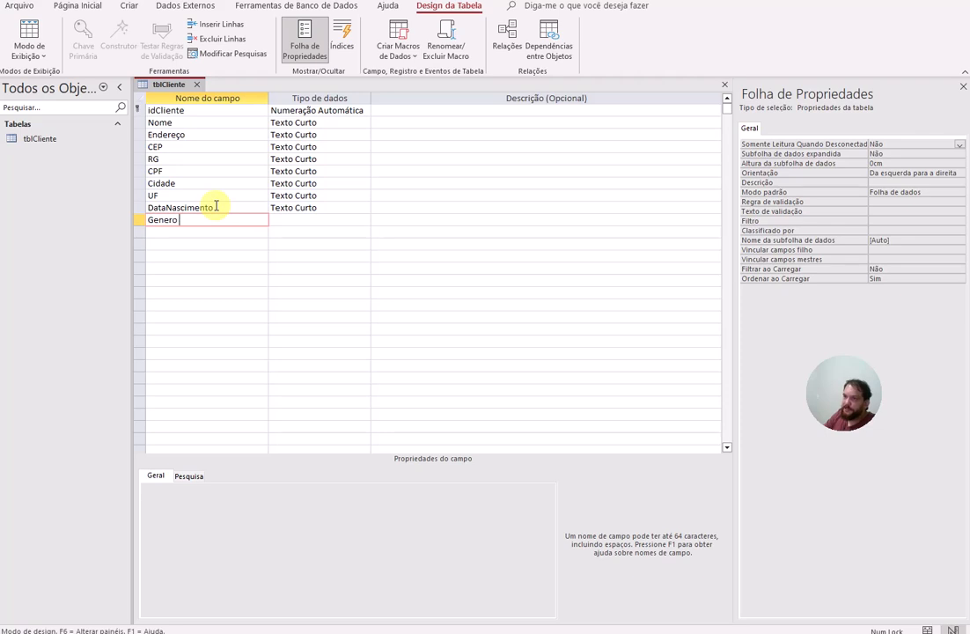
key(Down)
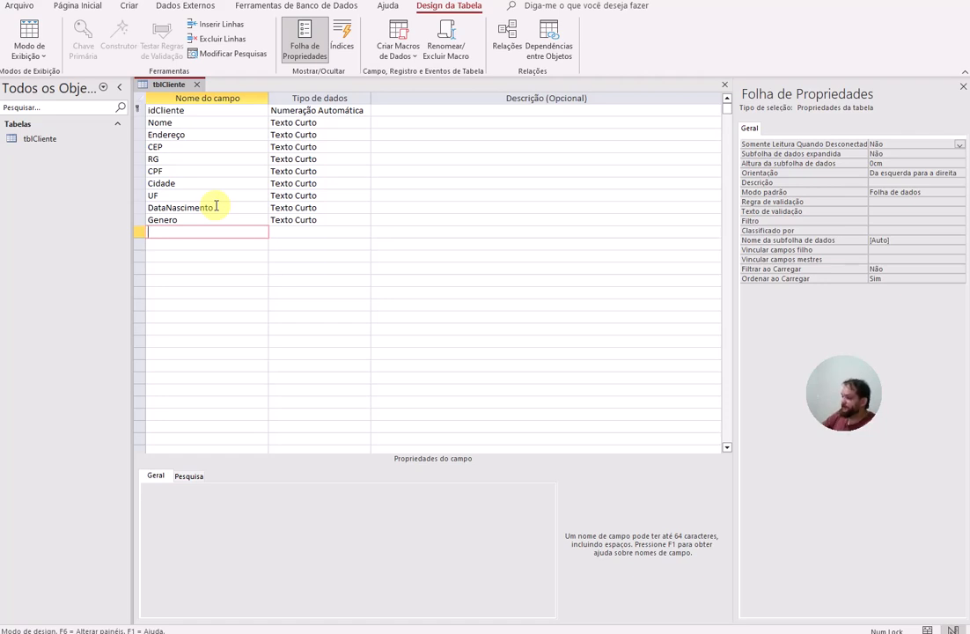
text(Tel)
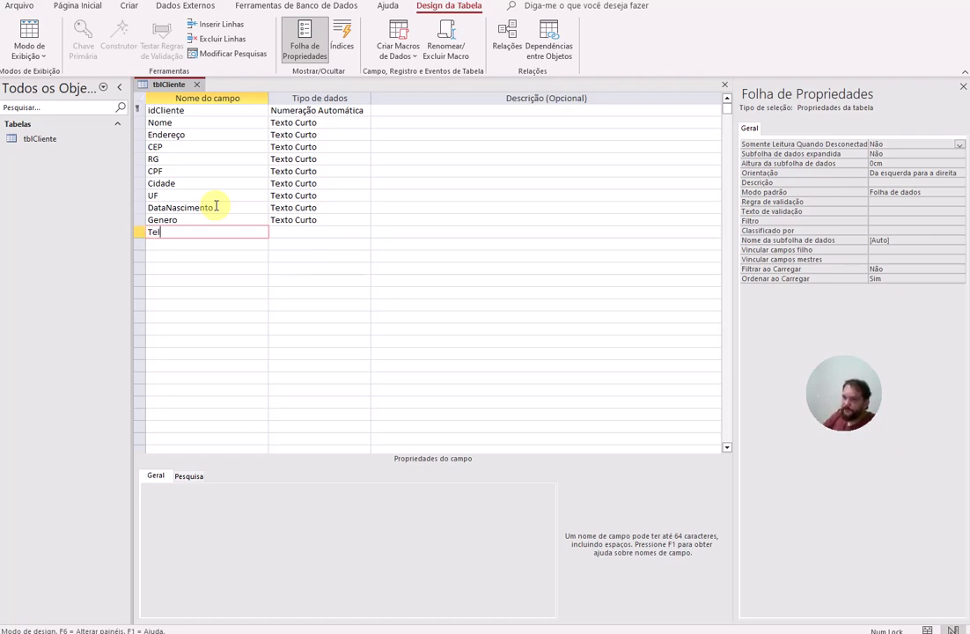
text(Fixo)
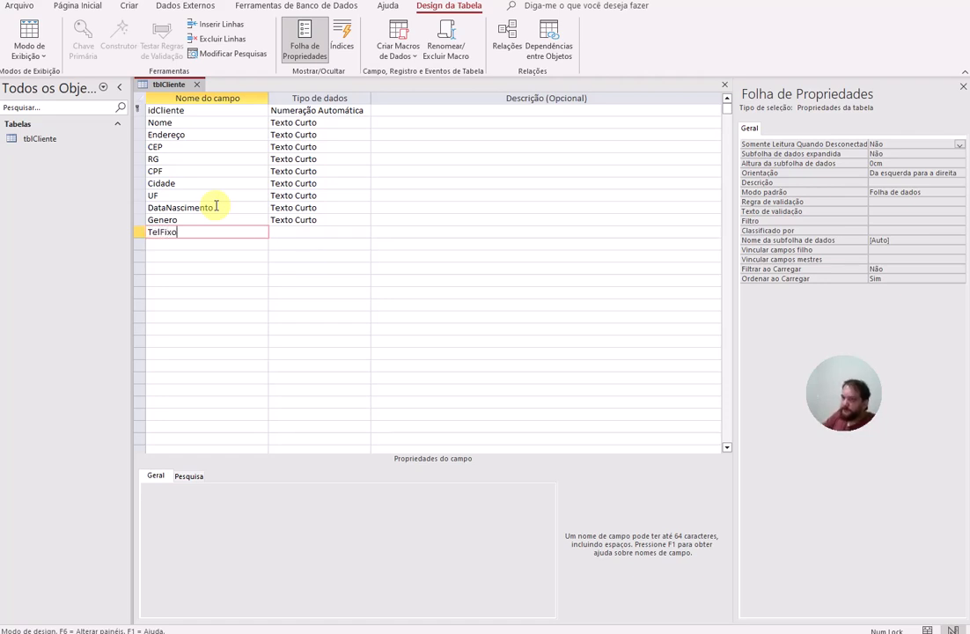
key(Down)
text(Tel)
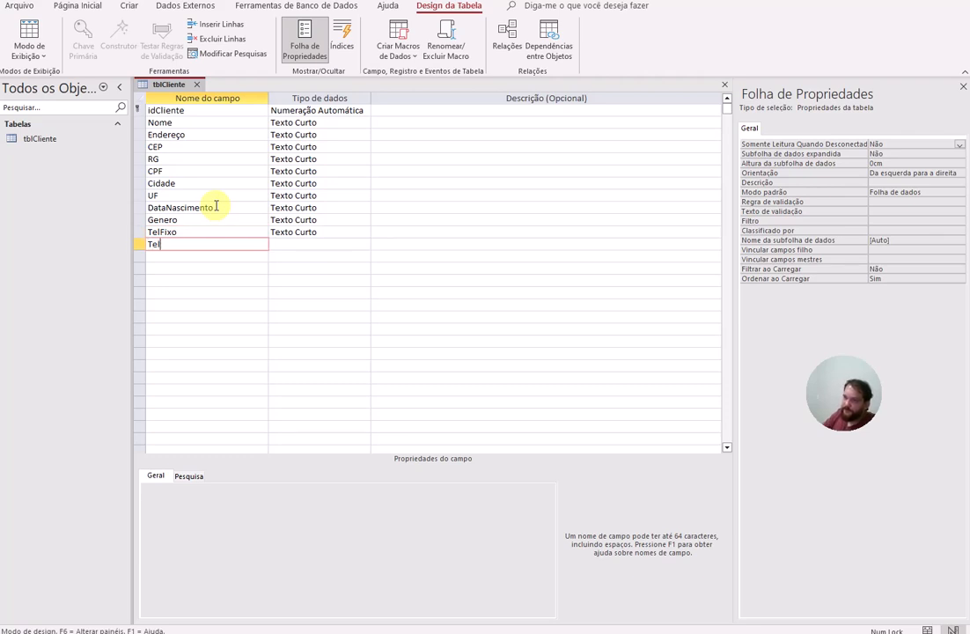
text(Movel)
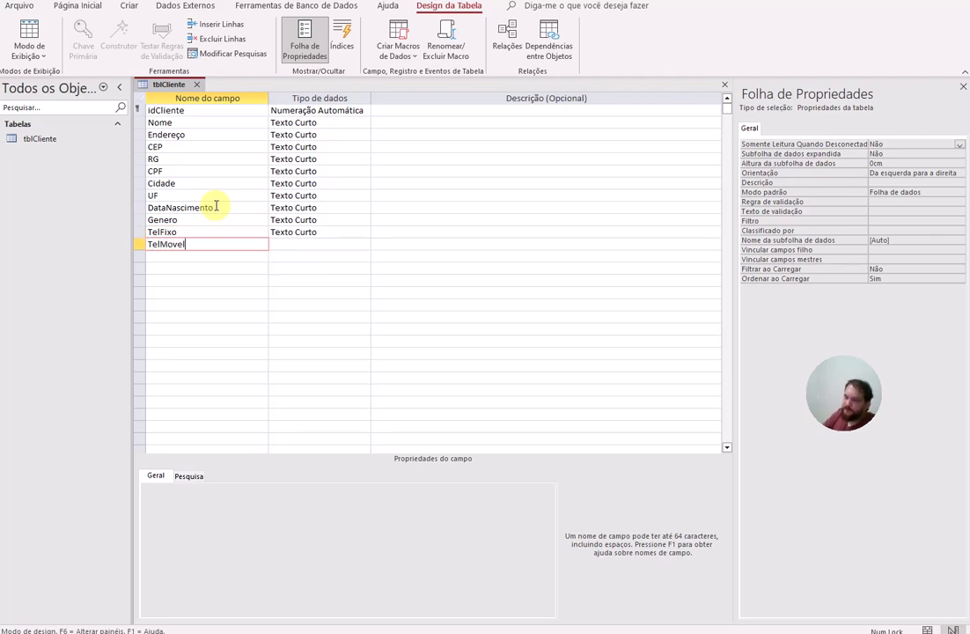
key(Down)
text(Tel)
key(BackSpace)
key(BackSpace)
key(BackSpace)
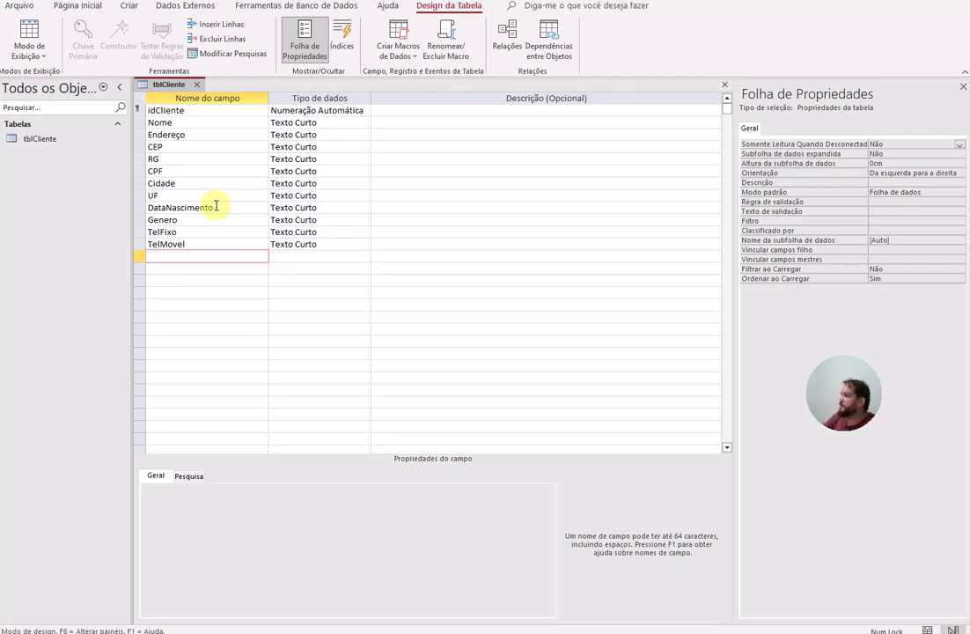
text(Prof)
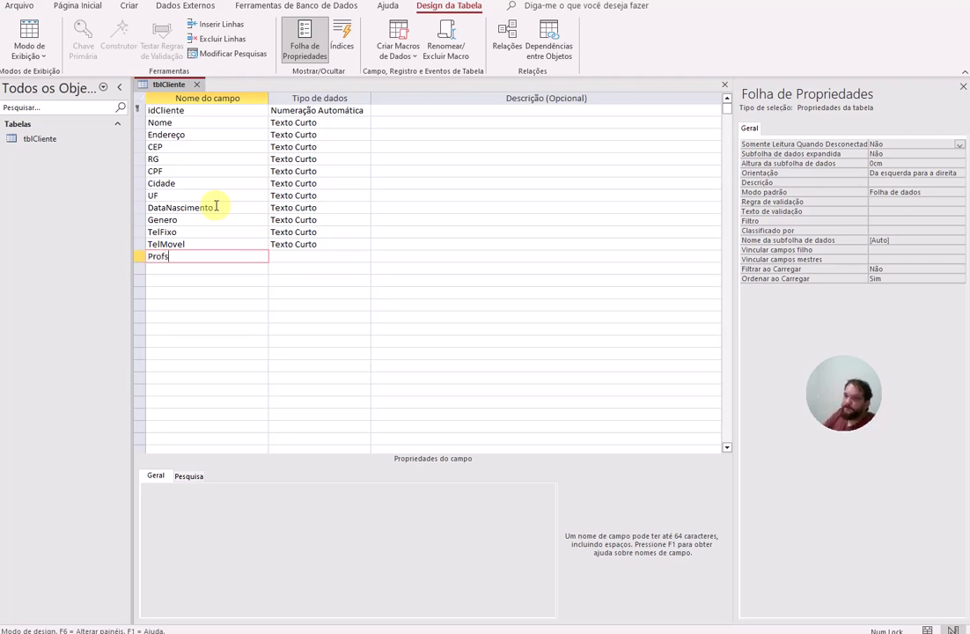
text(issão)
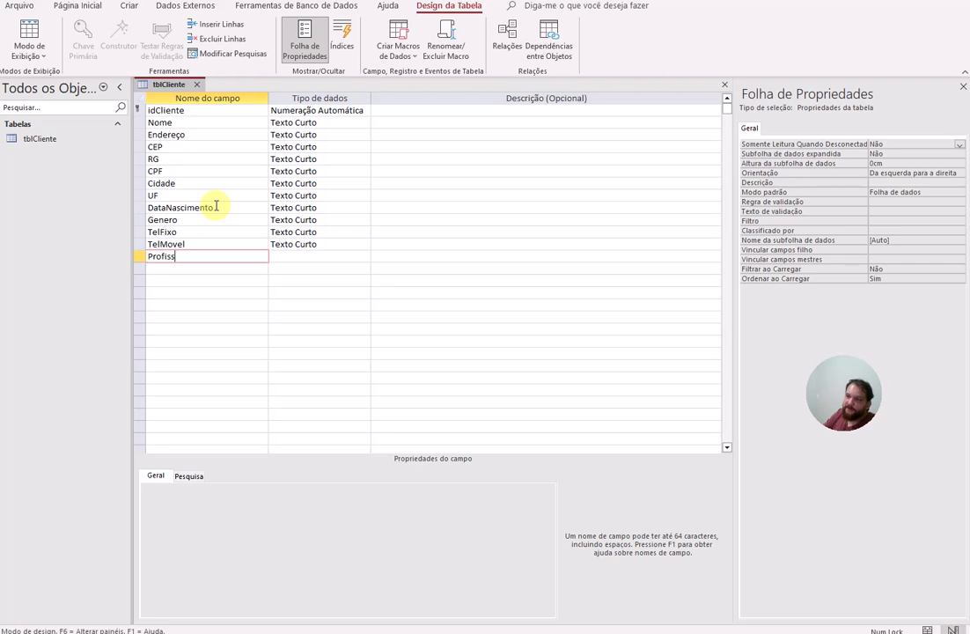
key(BackSpace)
key(BackSpace)
key(BackSpace)
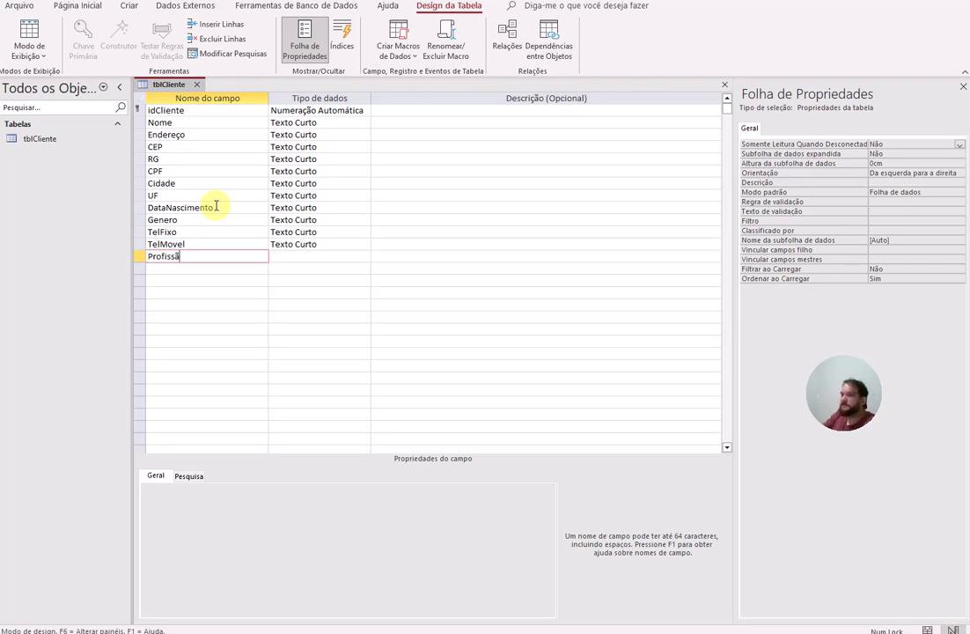
text(ão)
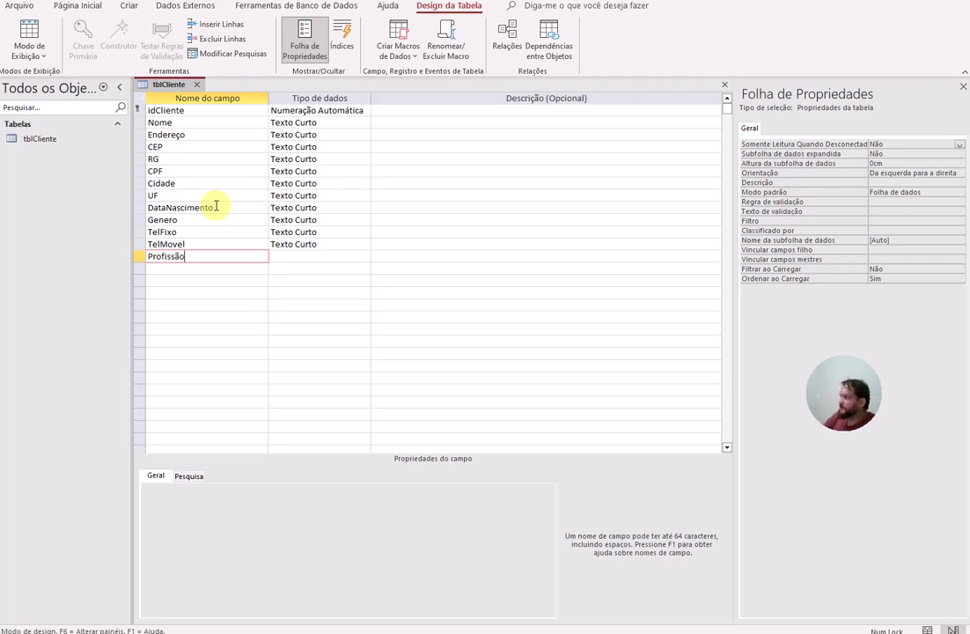
key(Down)
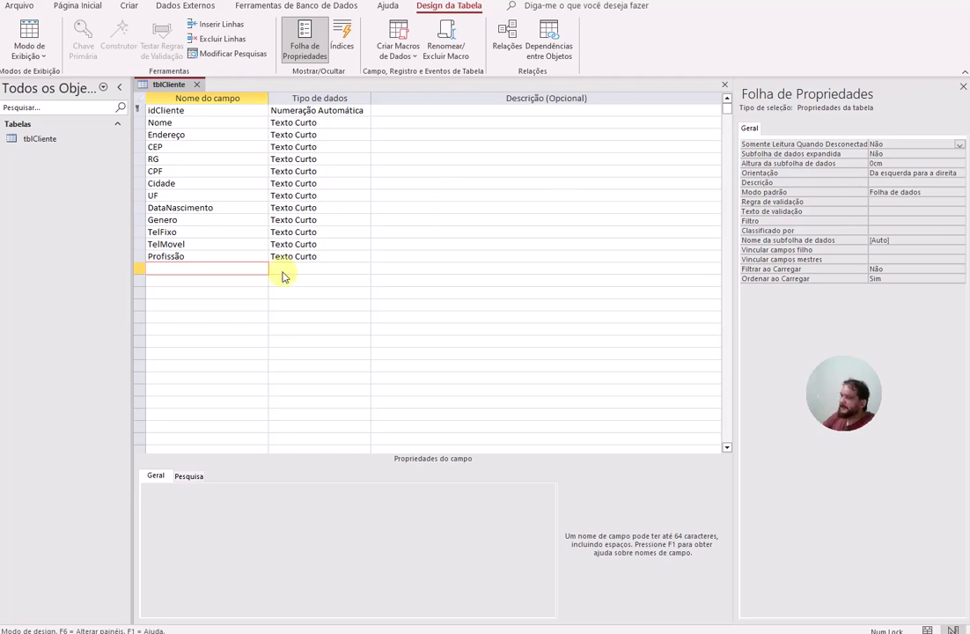
click(218, 272)
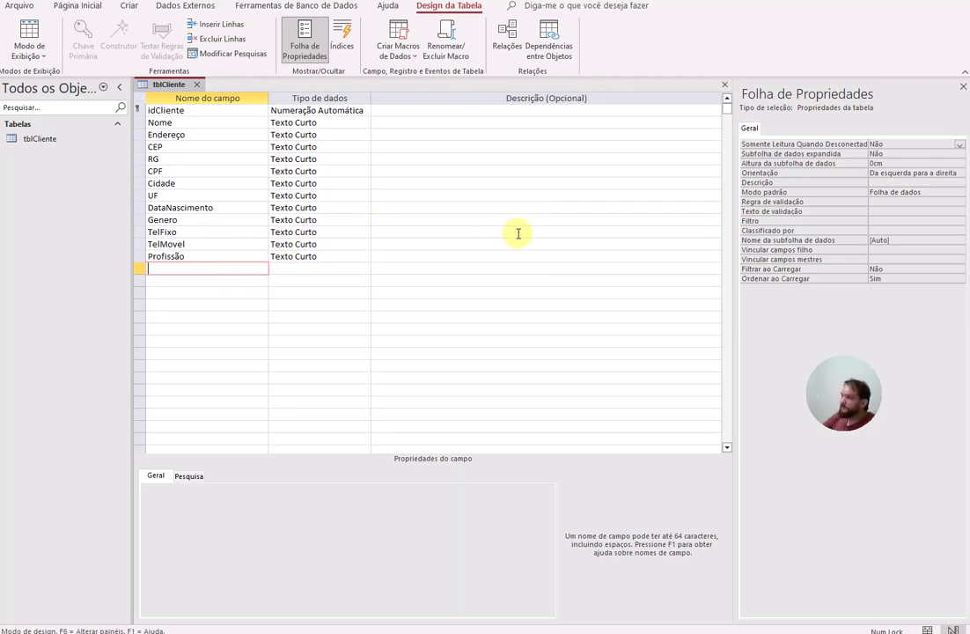
scroll(386, 264, down, 2)
scroll(326, 242, up, 2)
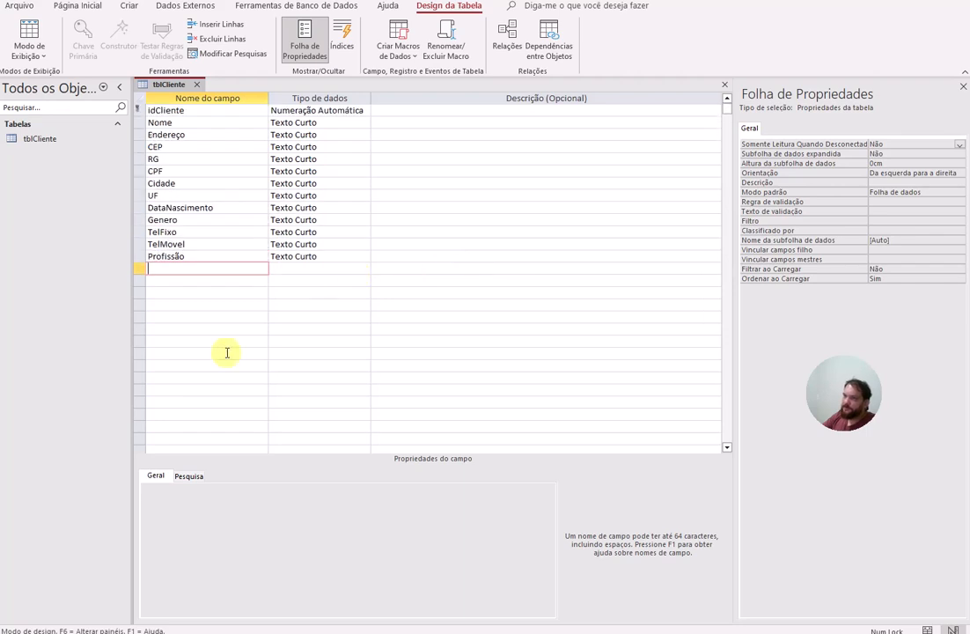
click(199, 270)
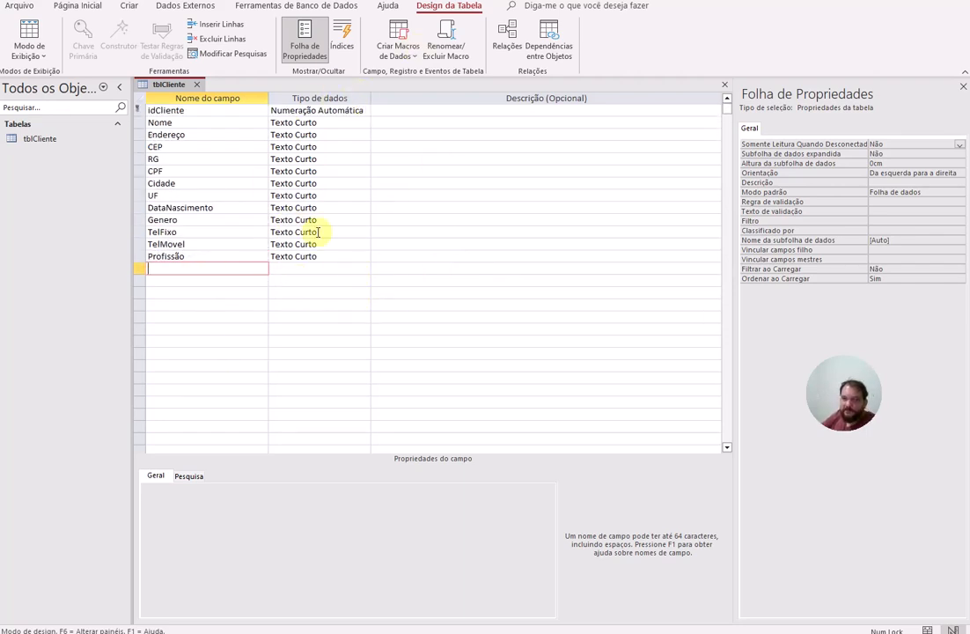
Step: Change the Nome field's Field Size from 255 to 60
click(304, 123)
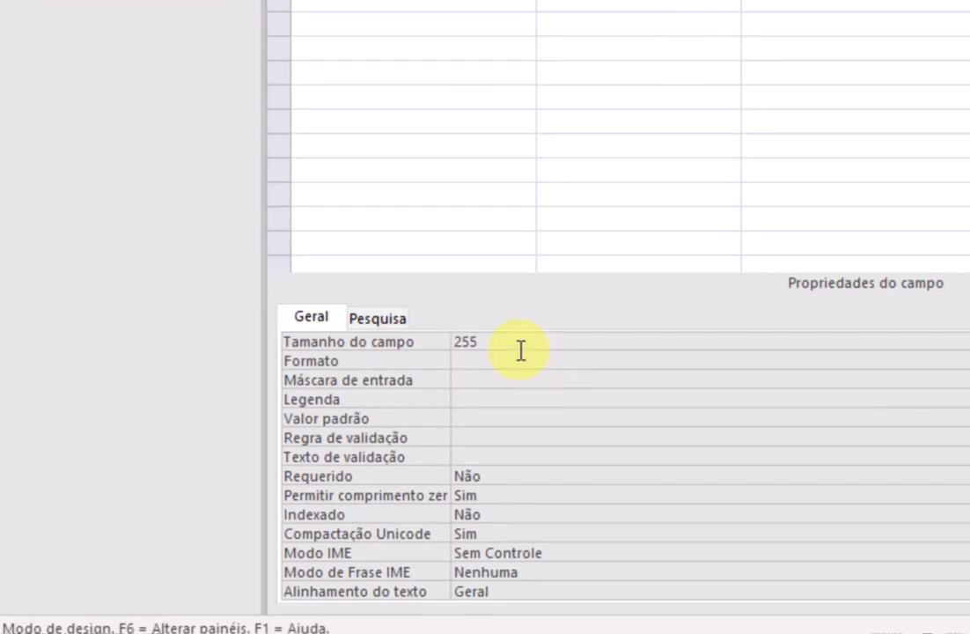
click(248, 491)
drag(496, 346, 457, 342)
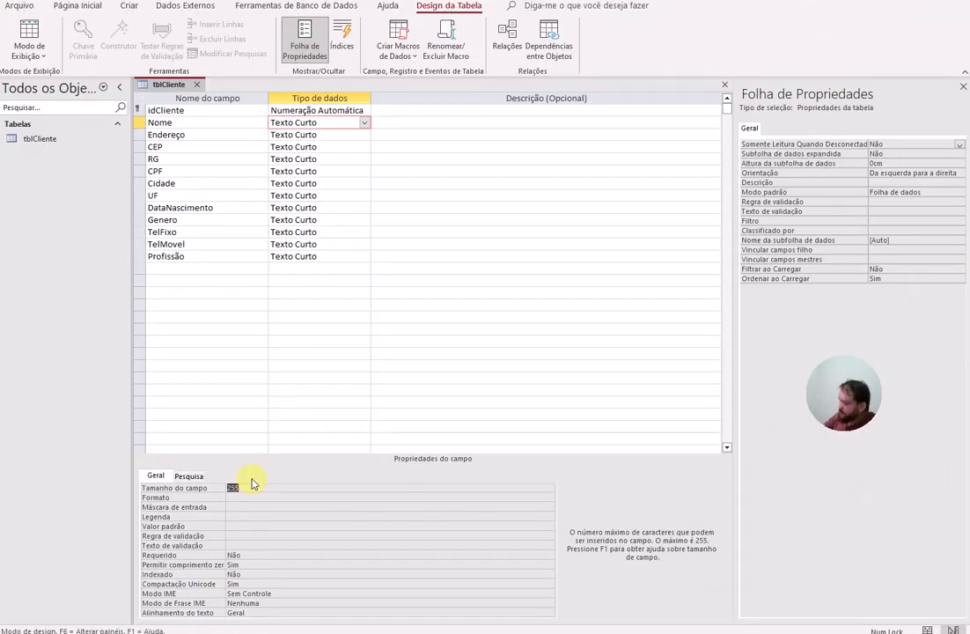
text(60)
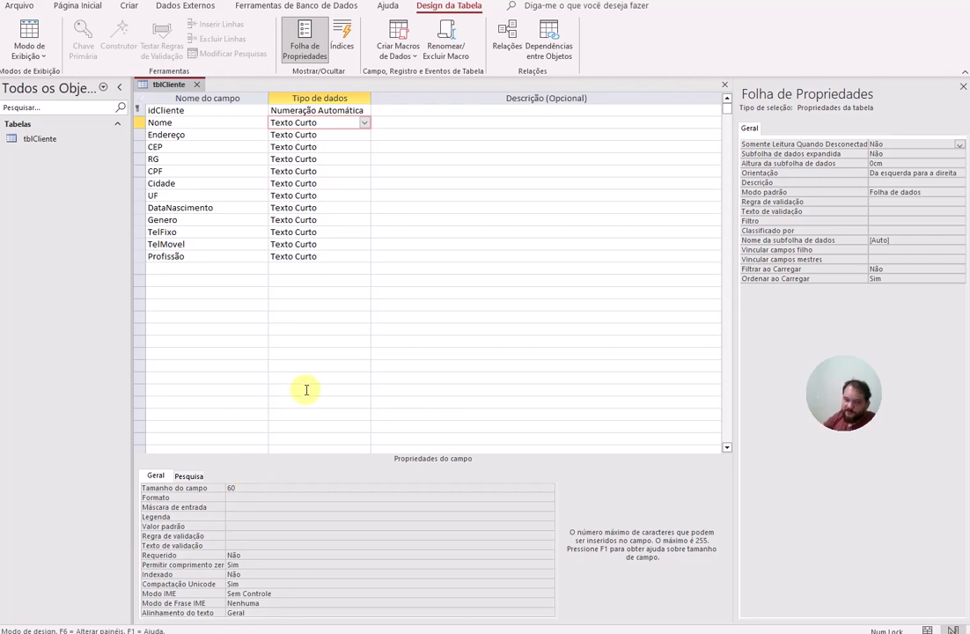
key(alt)
click(335, 255)
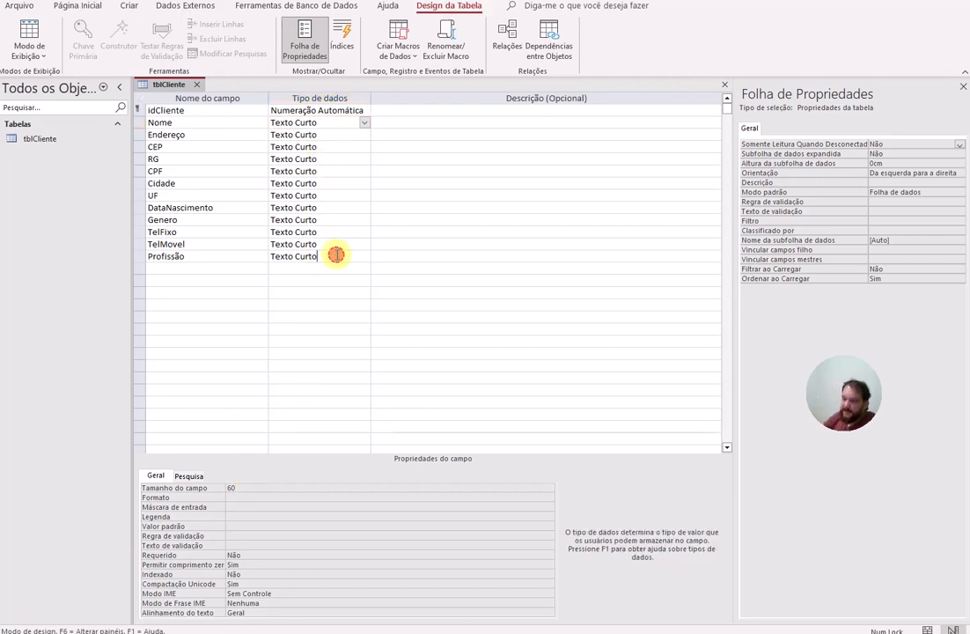
click(307, 123)
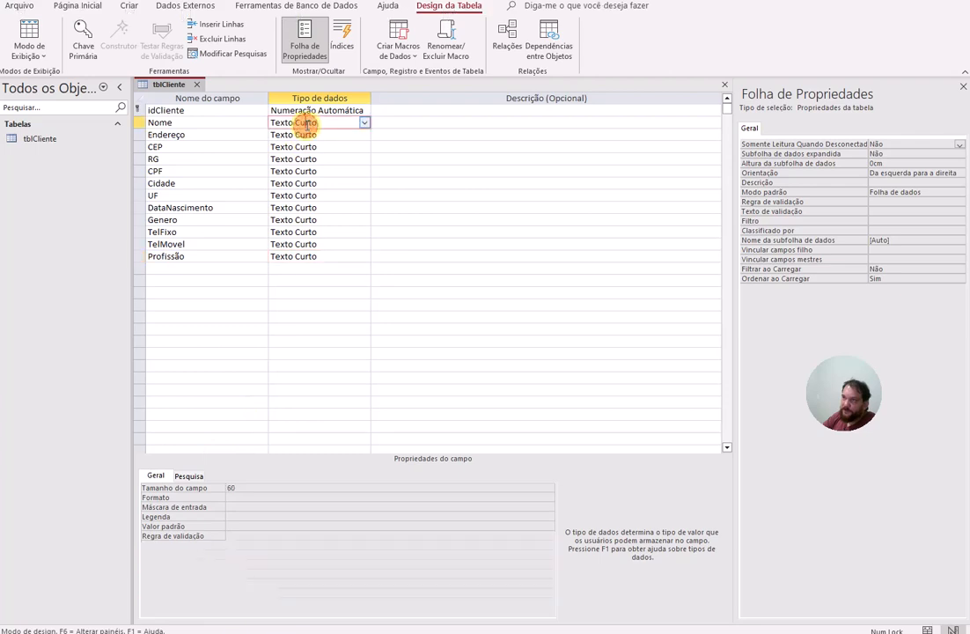
Step: Keep CEP as Texto Curto and launch the Input Mask builder on the CEP field
click(302, 135)
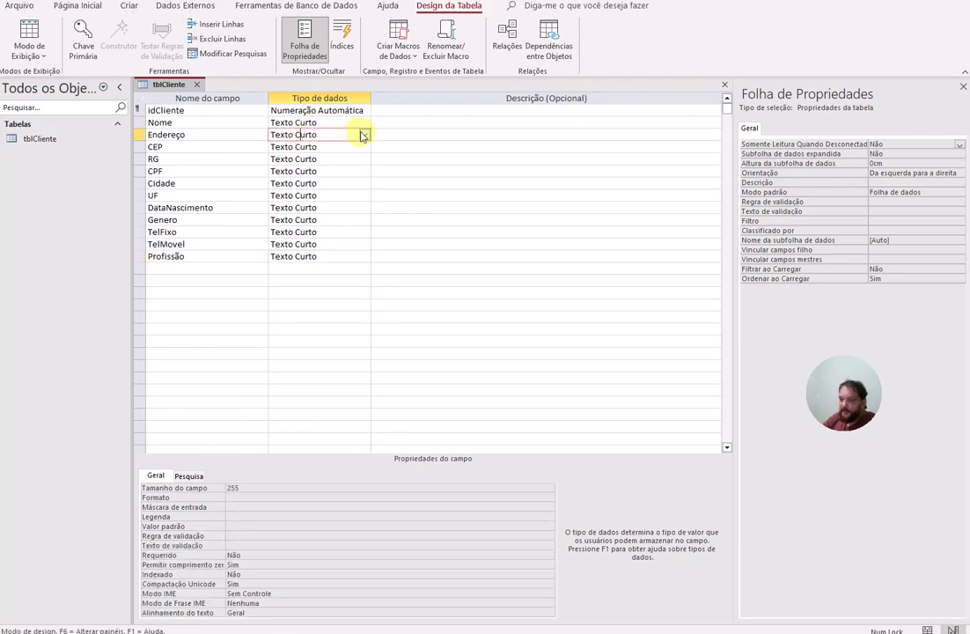
click(317, 147)
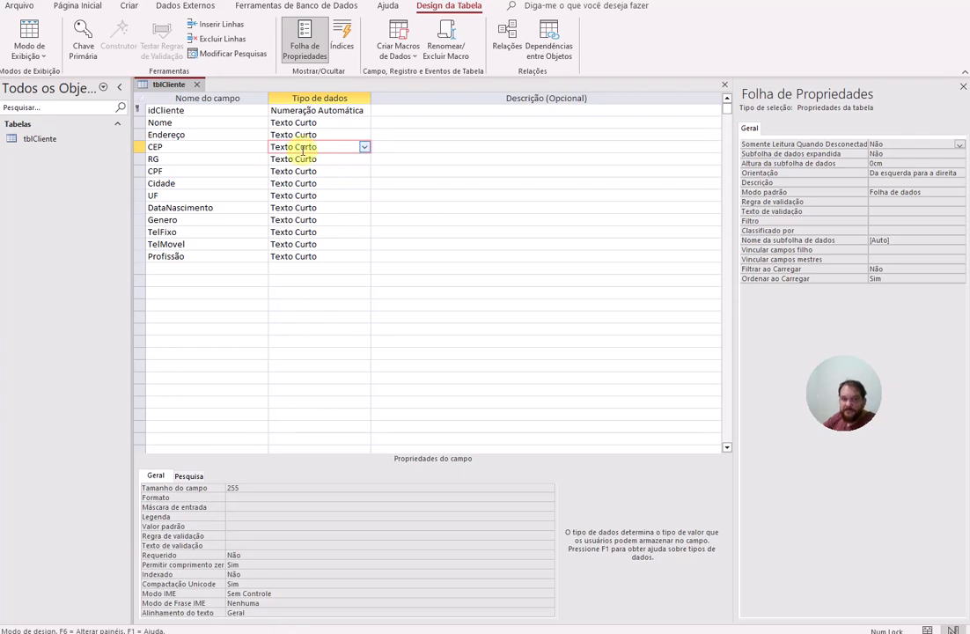
click(362, 147)
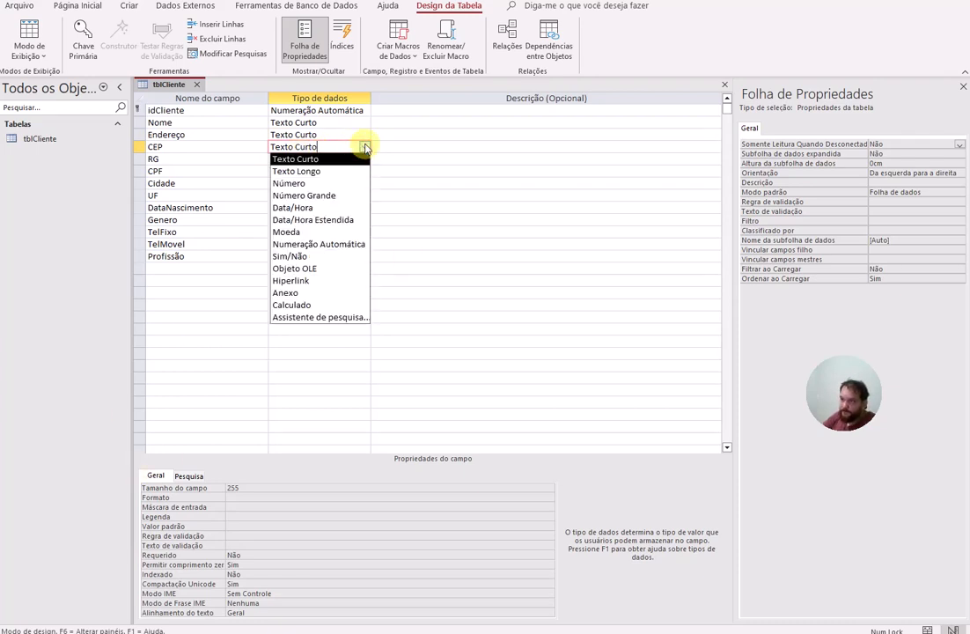
click(344, 146)
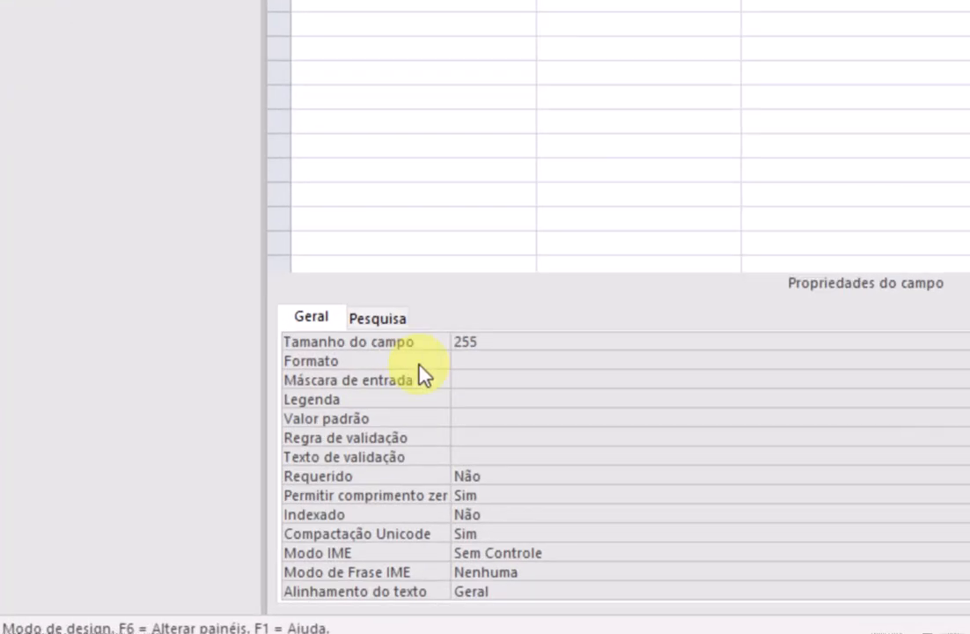
click(466, 362)
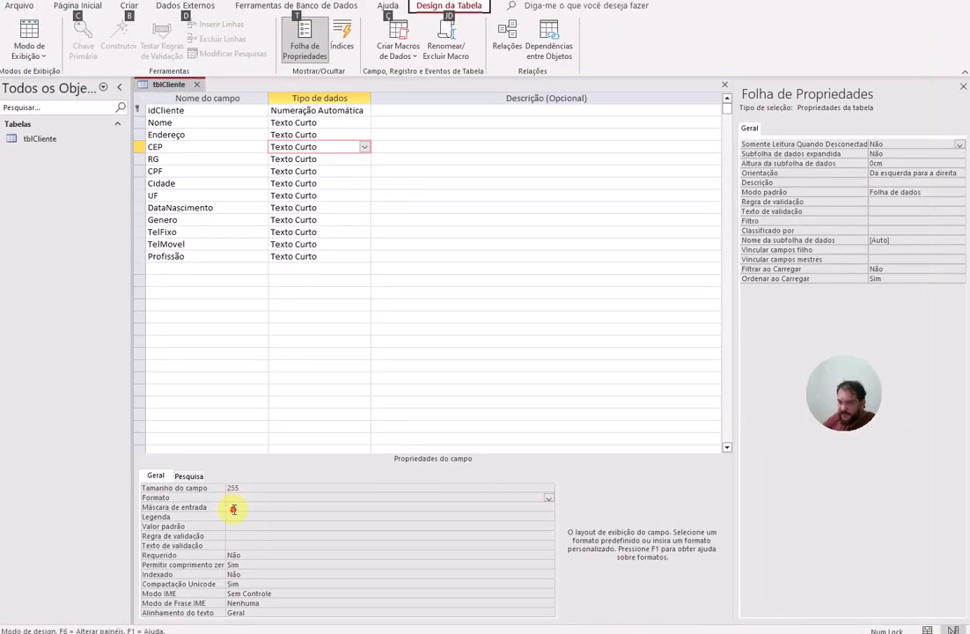
click(277, 482)
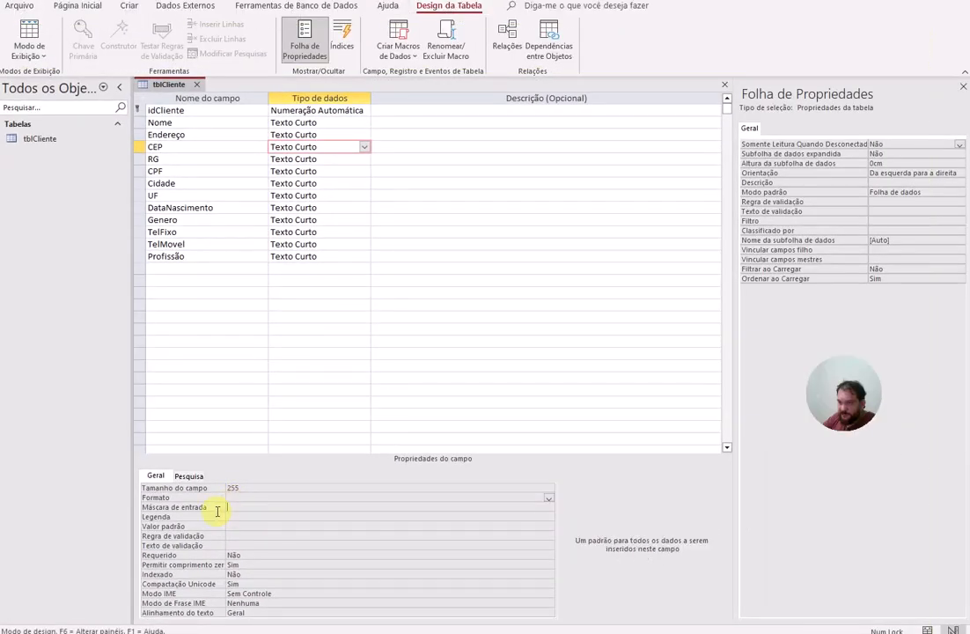
click(549, 508)
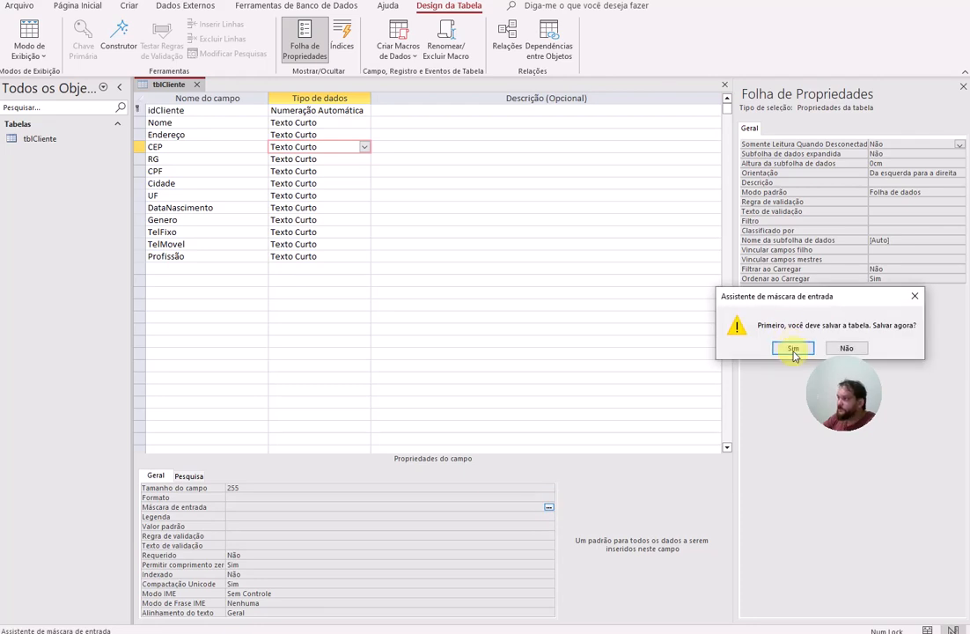
Step: Save the table and pick the Código postal mask, trying it in the test box
click(794, 349)
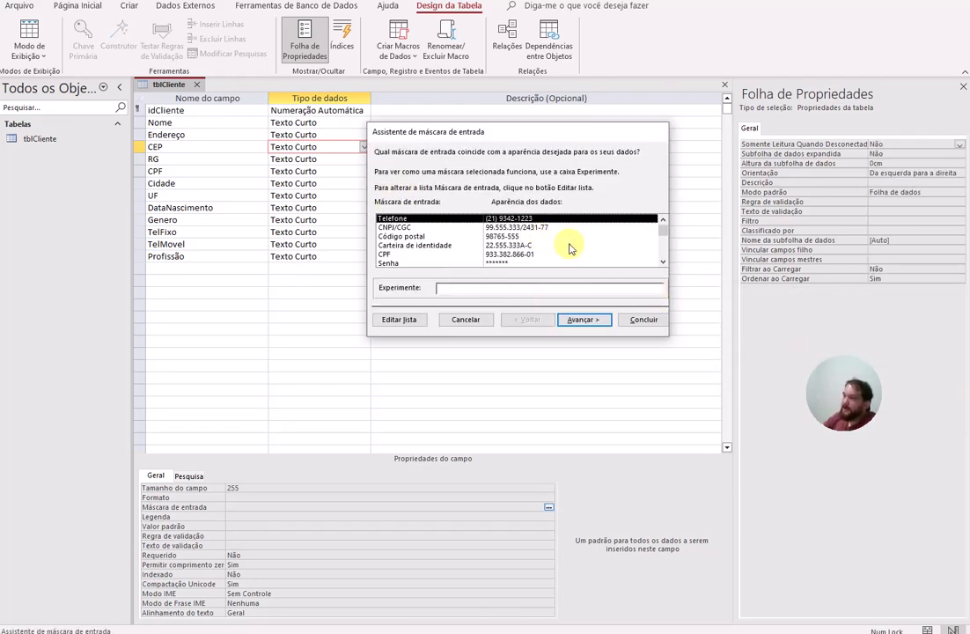
mouse_move(661, 233)
mouse_down()
mouse_move(661, 275)
mouse_move(661, 243)
mouse_up()
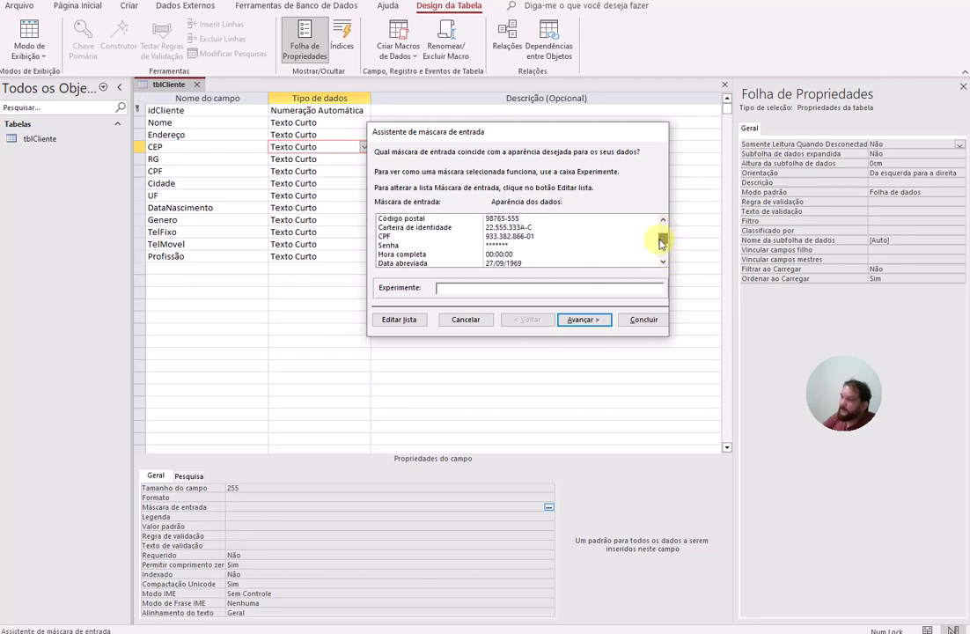
scroll(436, 236, up, 1)
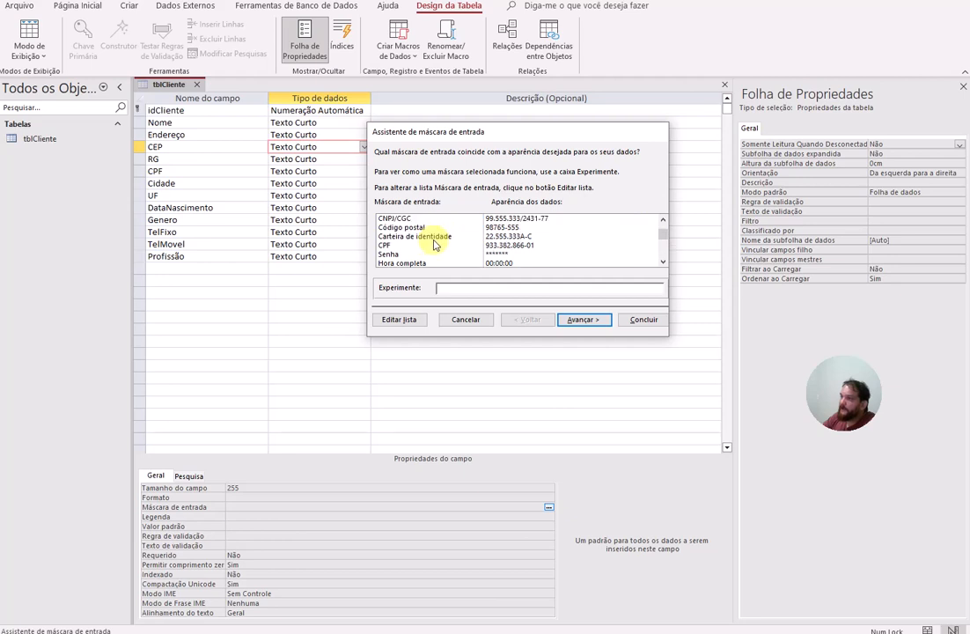
click(528, 227)
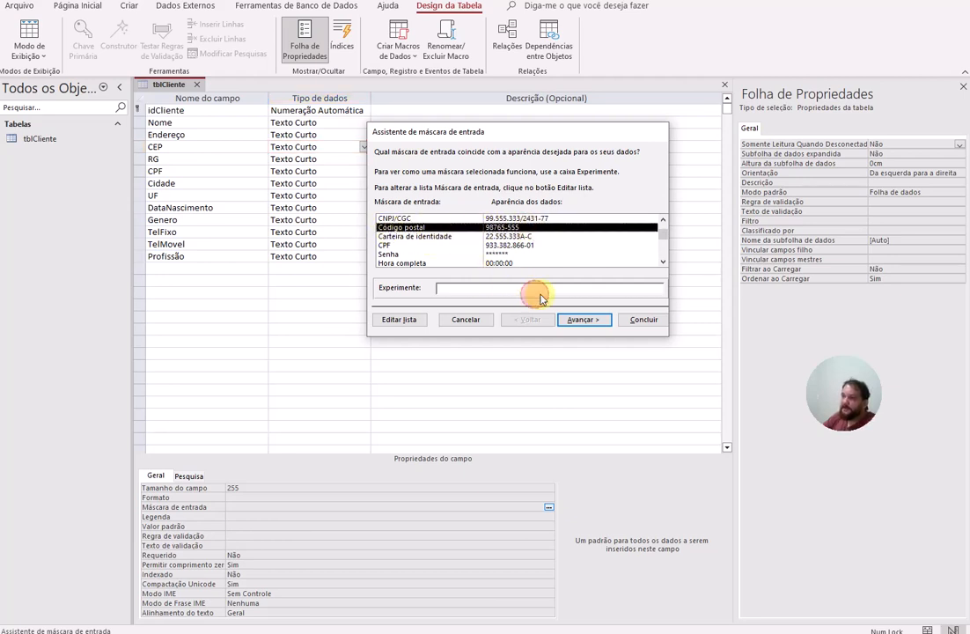
click(501, 288)
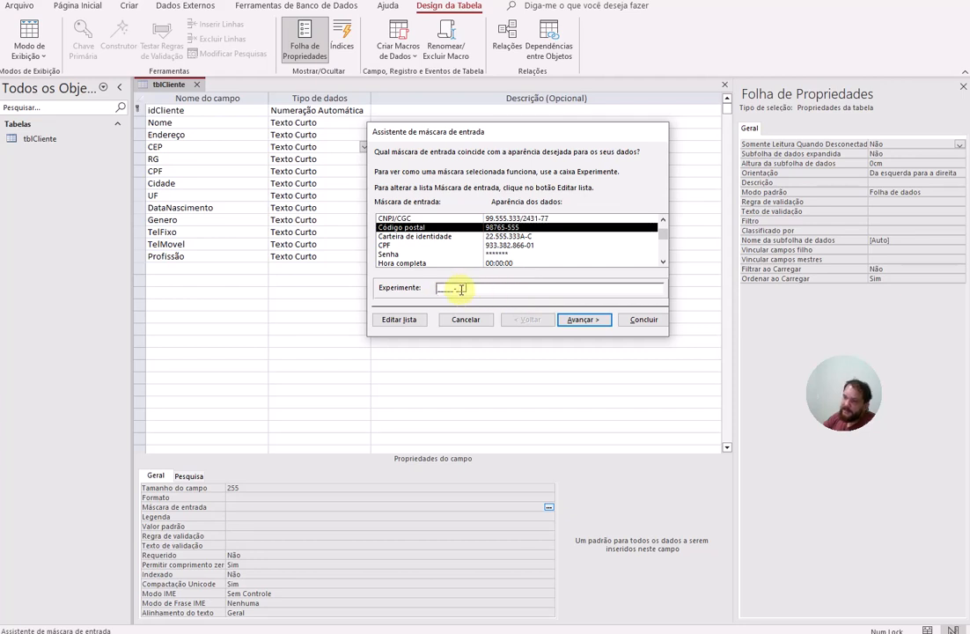
drag(487, 288, 347, 288)
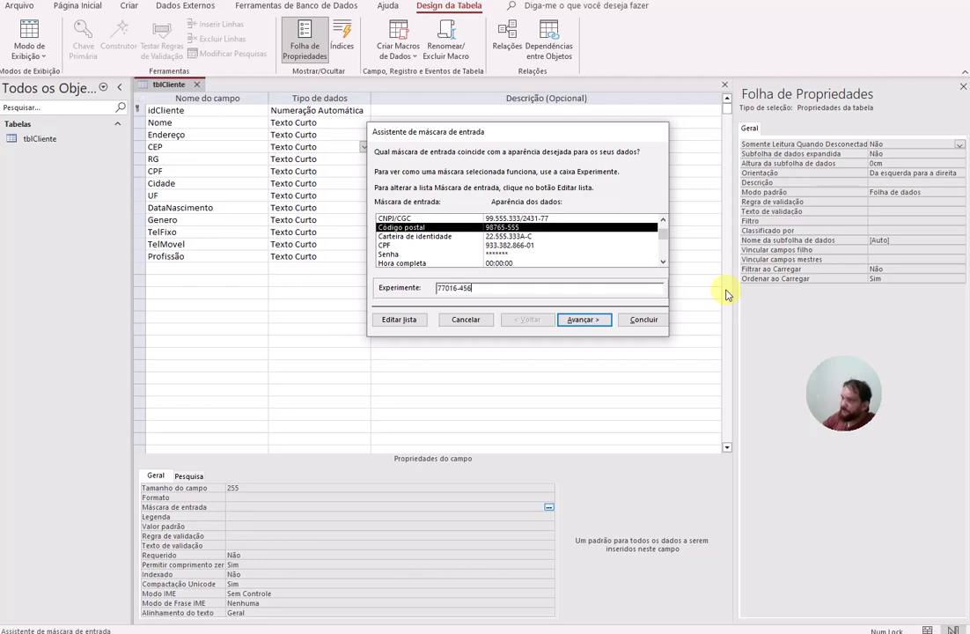
drag(500, 297, 297, 273)
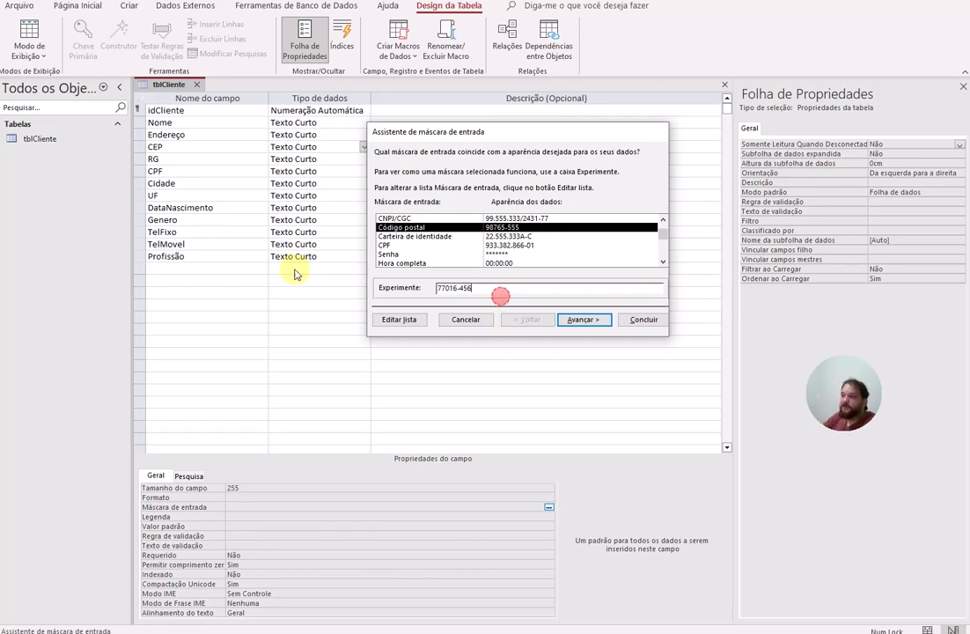
drag(526, 288, 347, 294)
key(BackSpace)
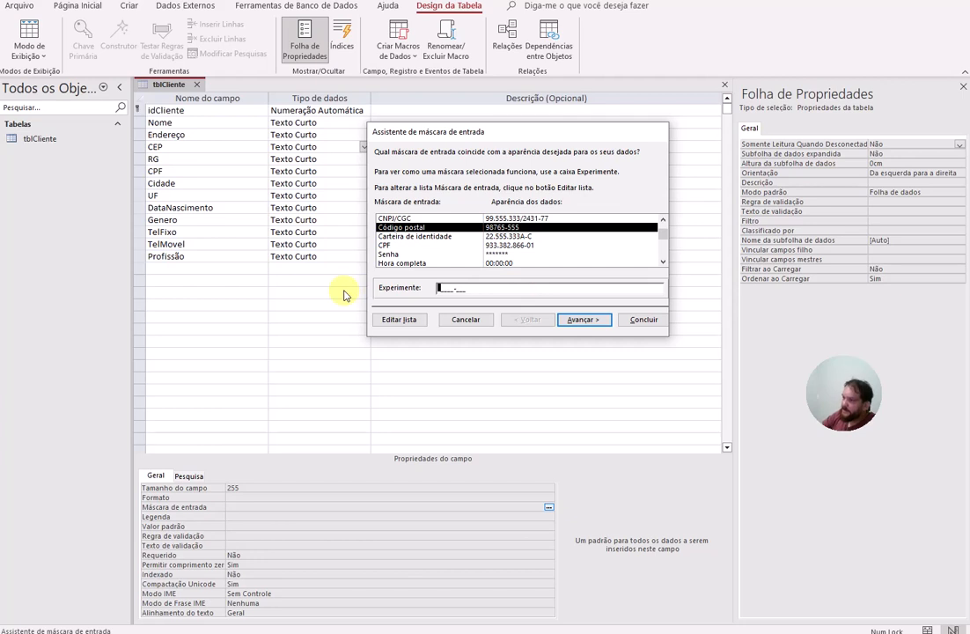
Step: Finish the CEP mask as 00000-000, storing the hyphen with the digits
click(491, 228)
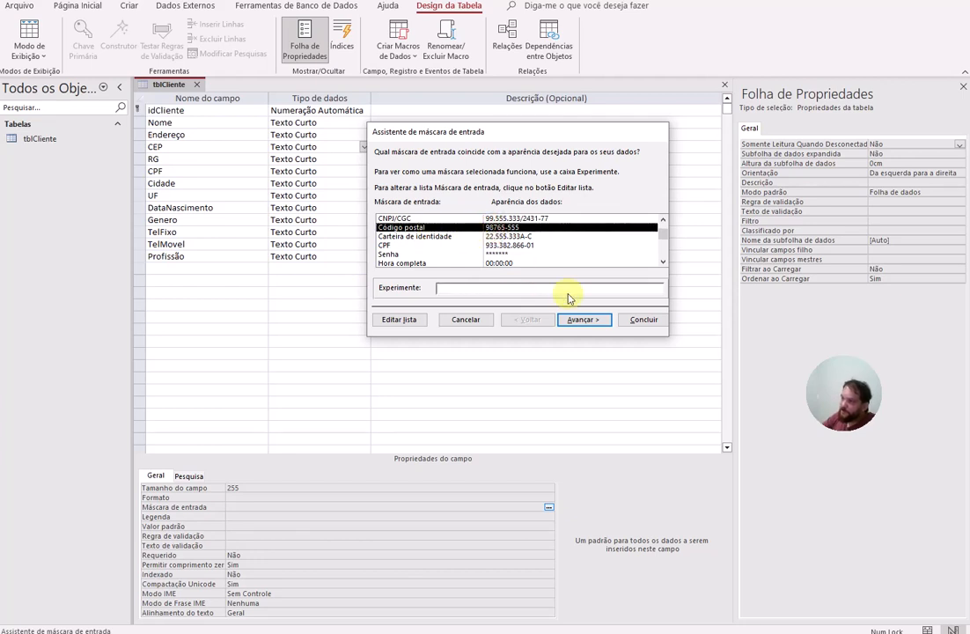
click(583, 320)
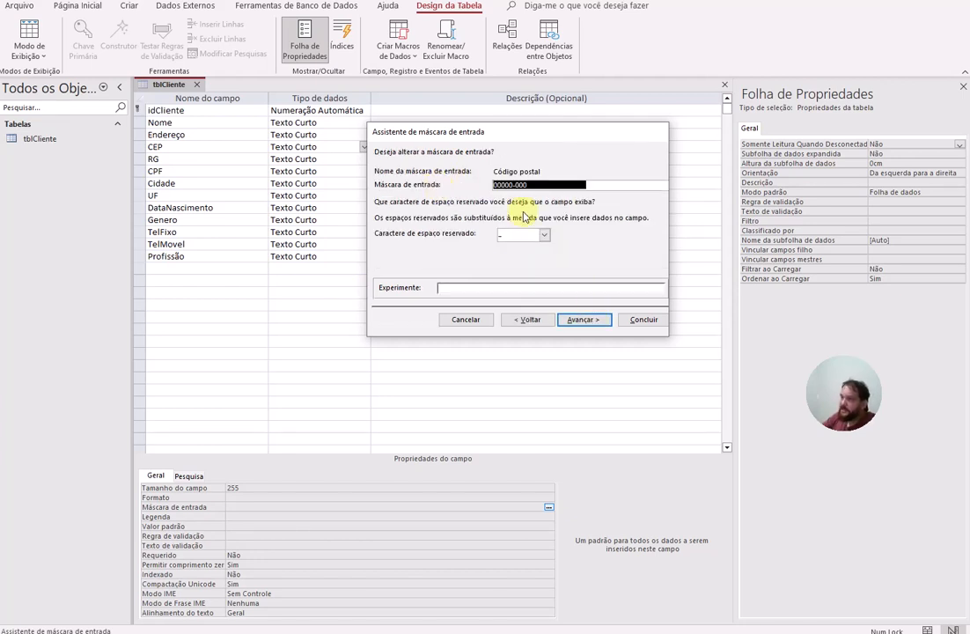
click(482, 289)
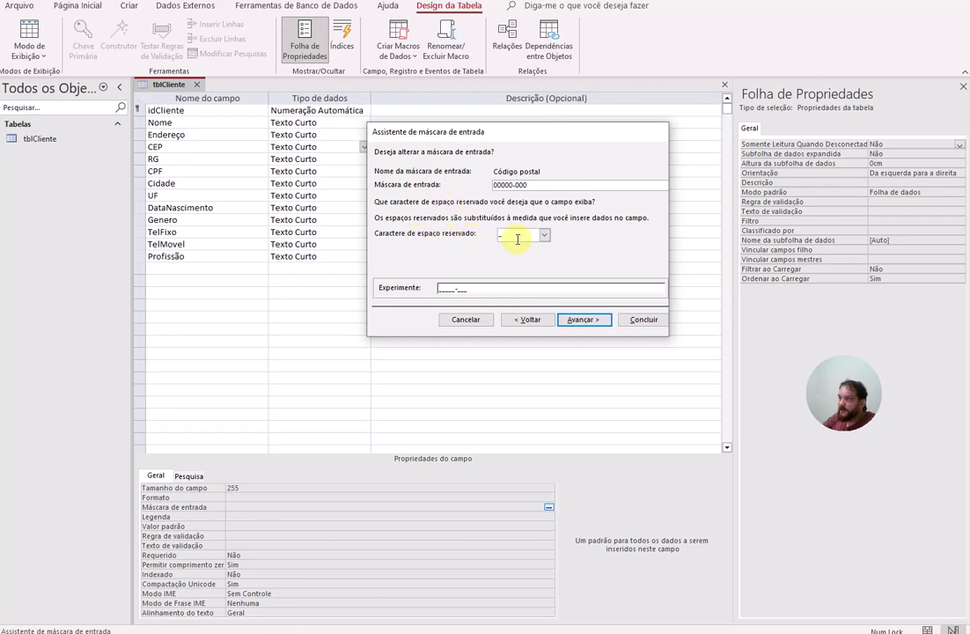
click(583, 319)
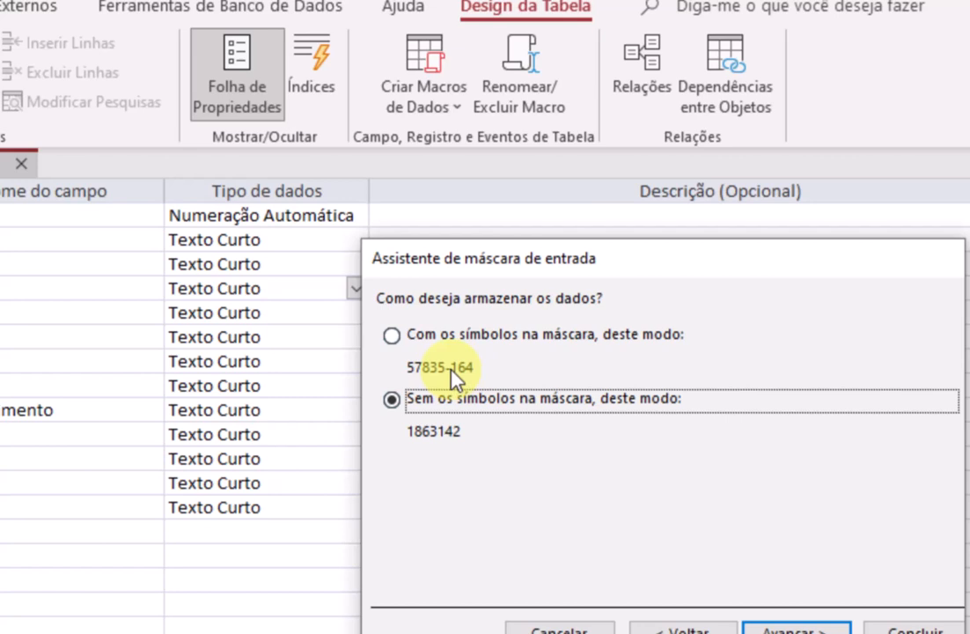
click(419, 338)
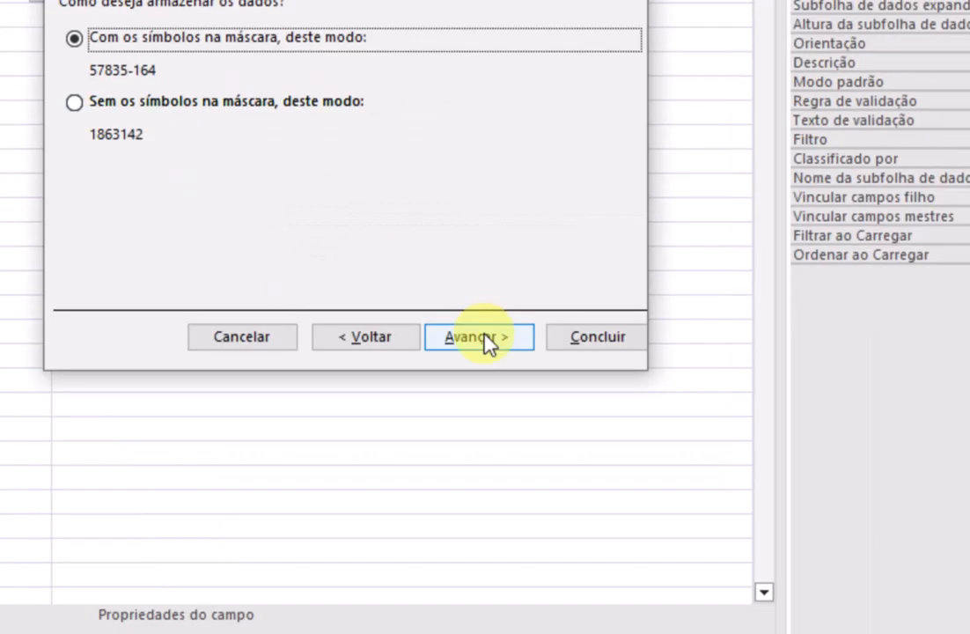
click(797, 630)
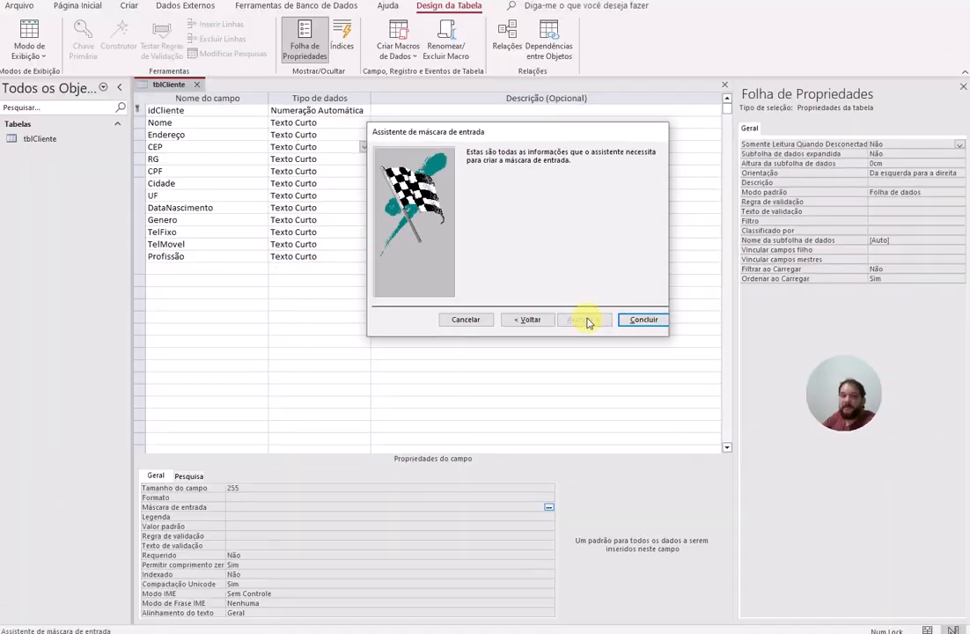
click(638, 320)
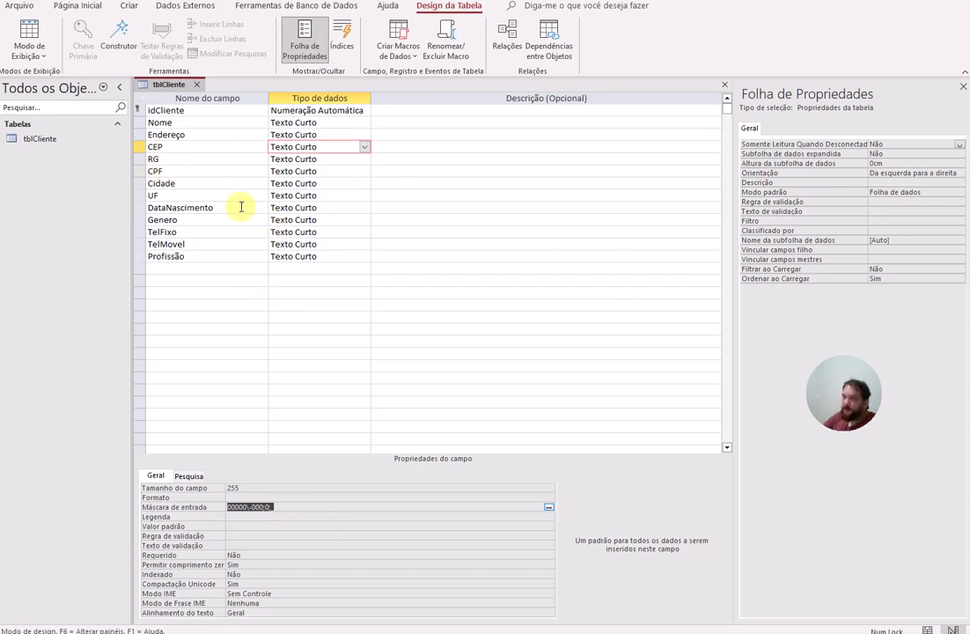
Step: Change the CPF field's data type to Número
click(178, 150)
click(174, 161)
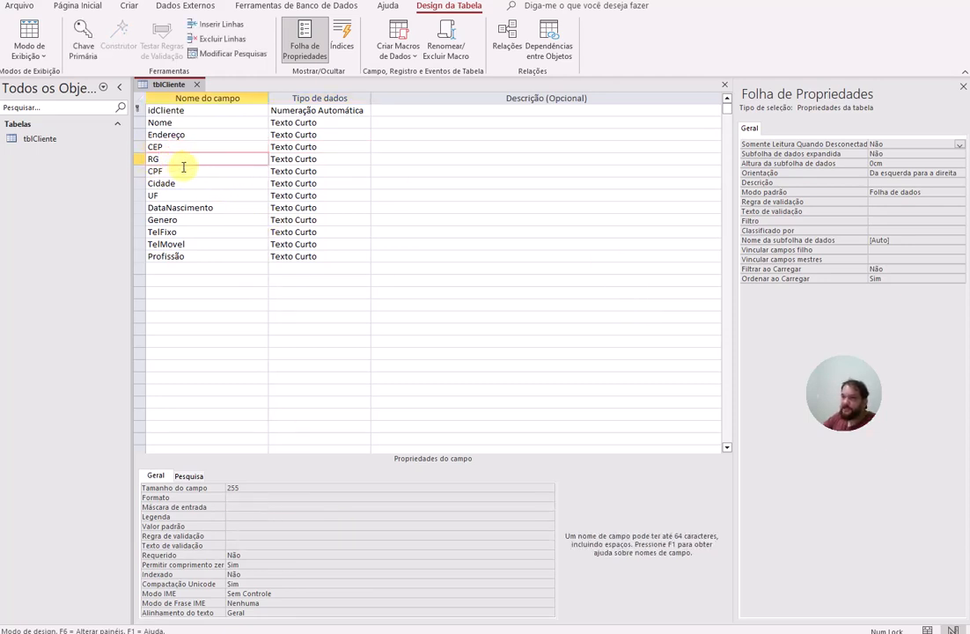
click(179, 172)
click(303, 171)
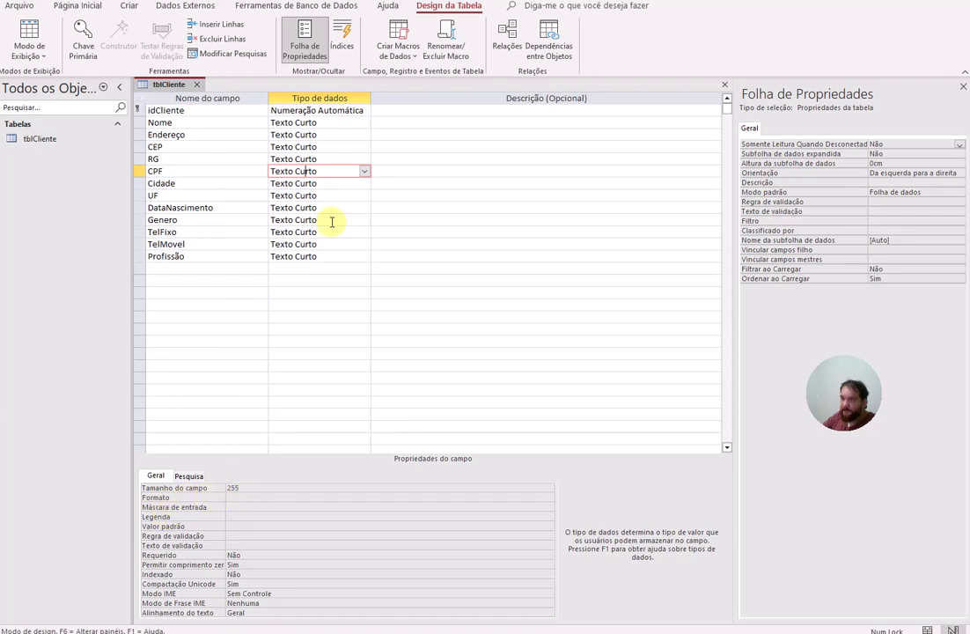
click(365, 173)
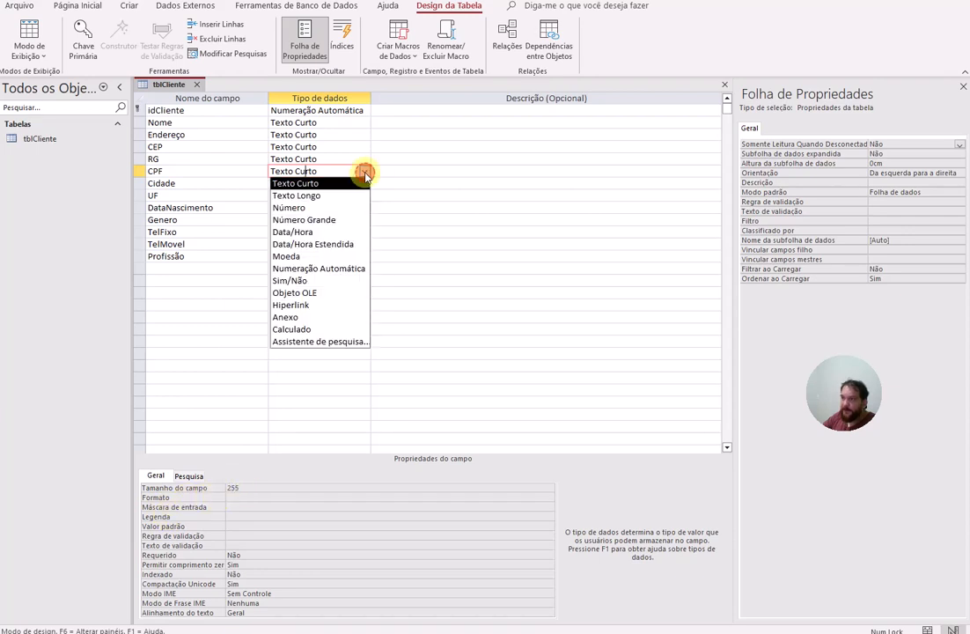
click(307, 207)
click(247, 498)
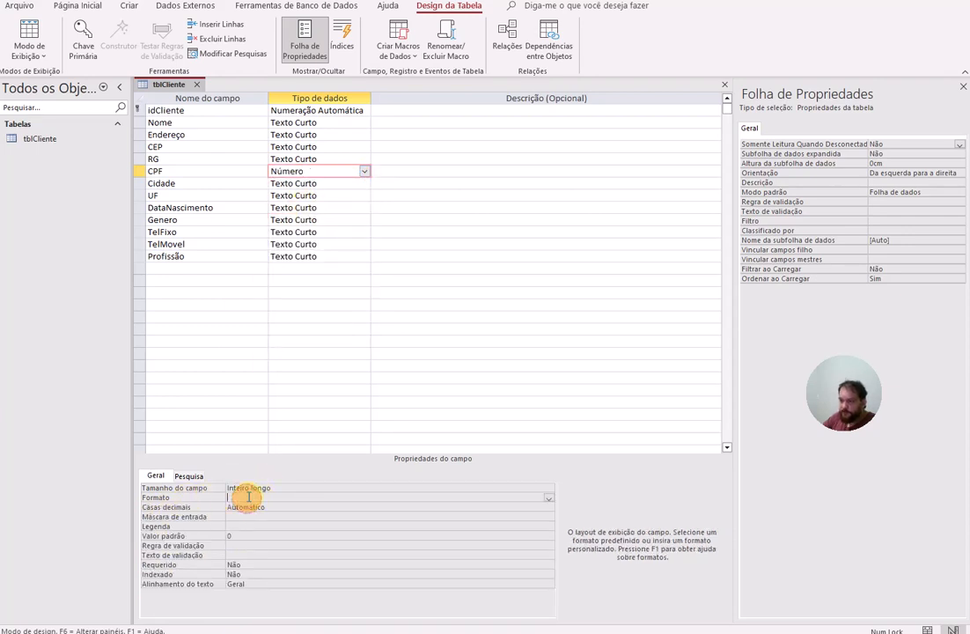
click(547, 501)
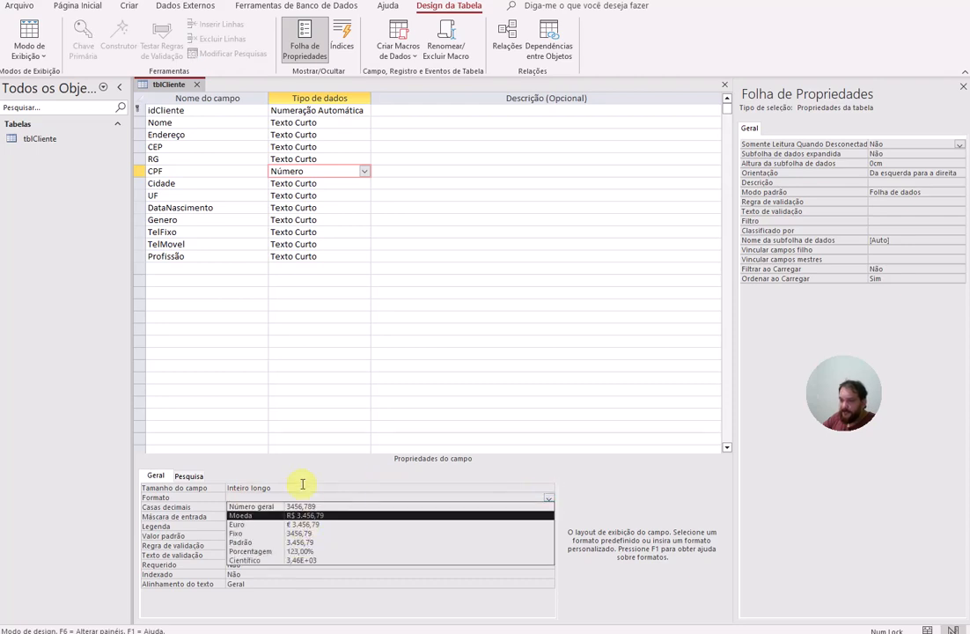
click(179, 508)
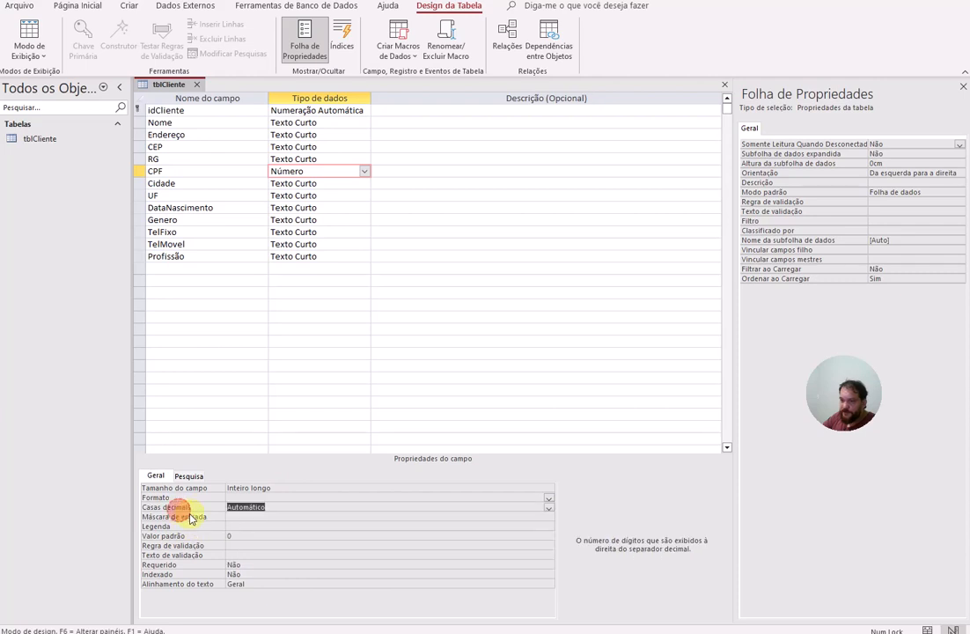
Step: Save the table and dismiss the warning that input masks need Text or Date fields
click(247, 517)
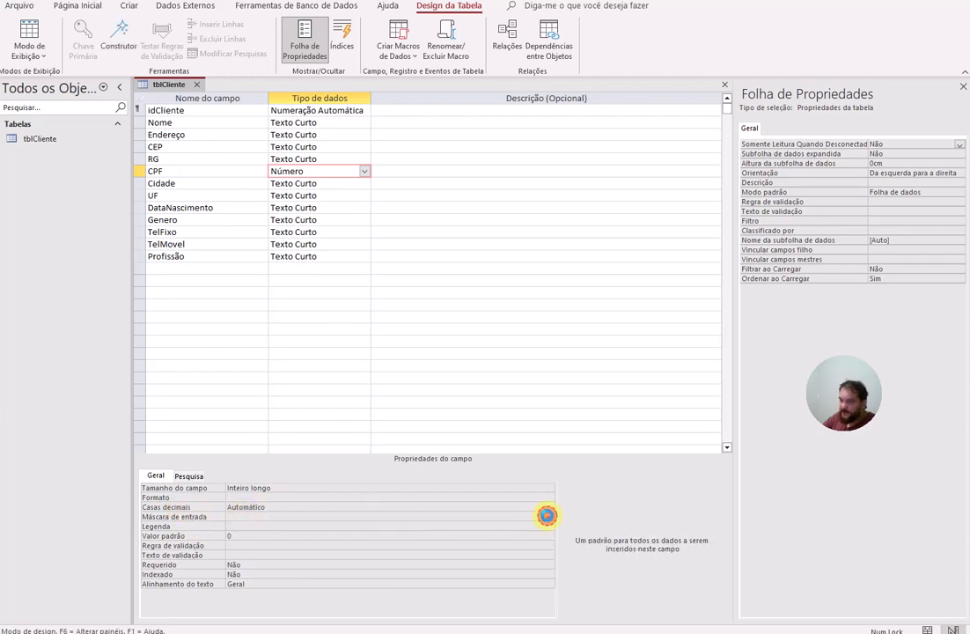
click(547, 516)
click(679, 299)
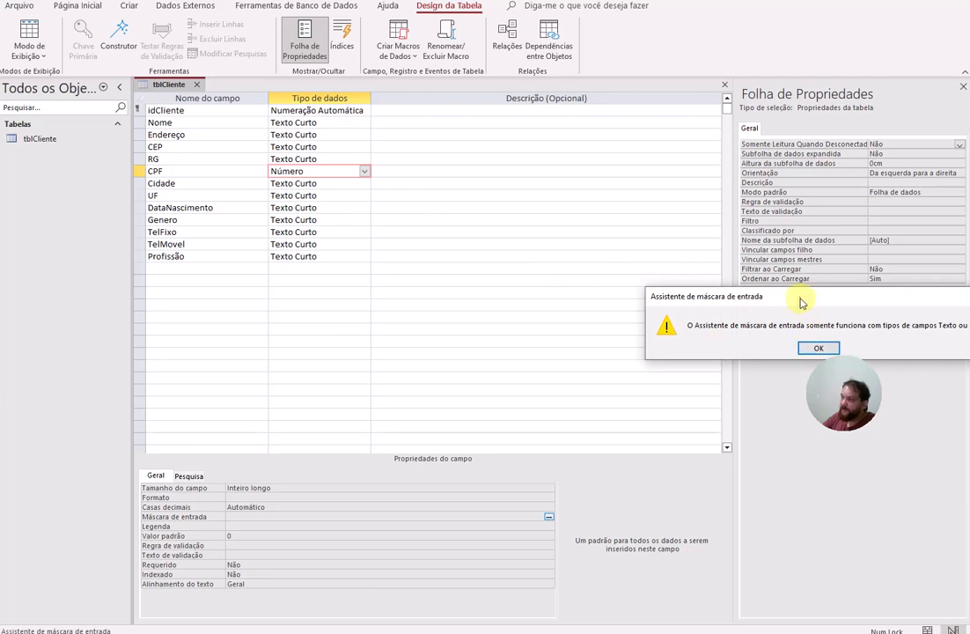
drag(801, 303, 382, 296)
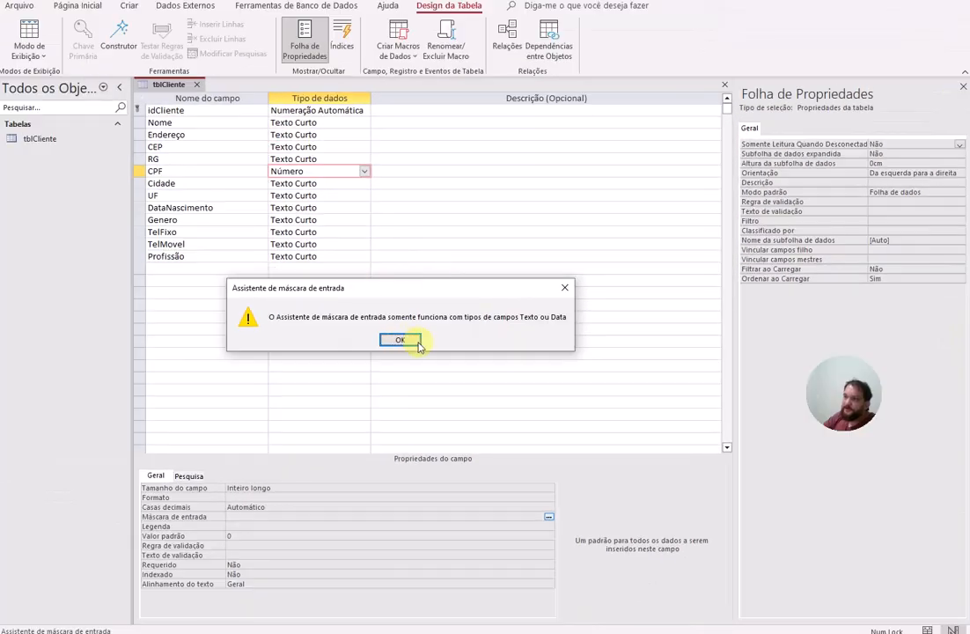
click(399, 338)
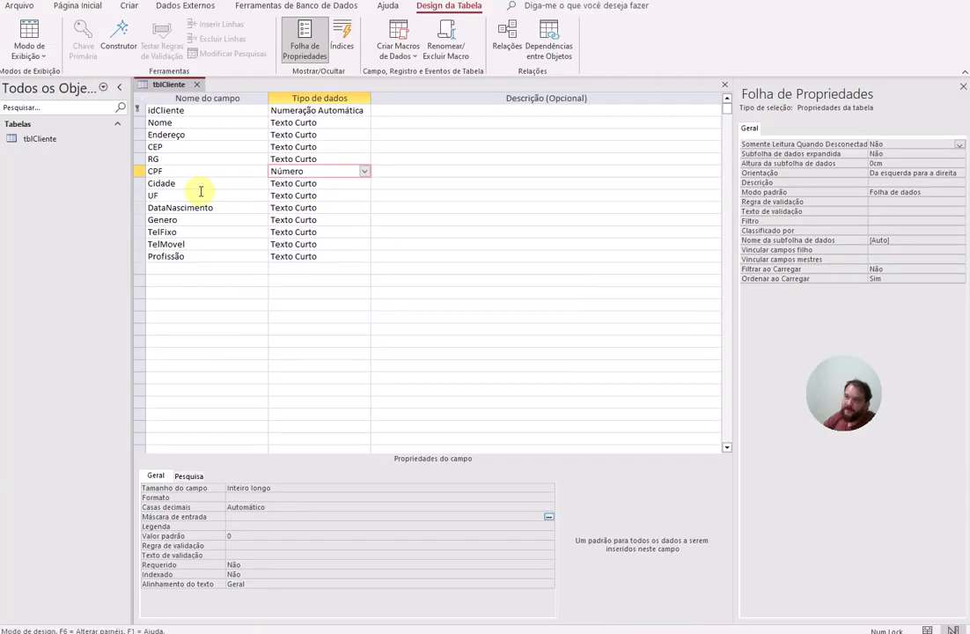
Step: Switch CPF back to Texto Curto and save the table to open the Input Mask Wizard
click(366, 173)
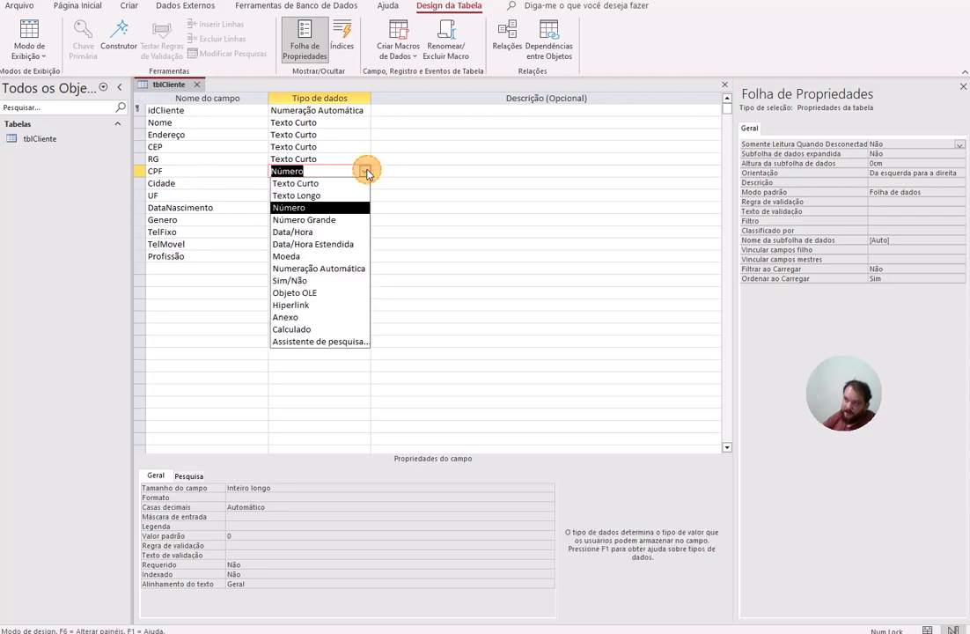
click(315, 184)
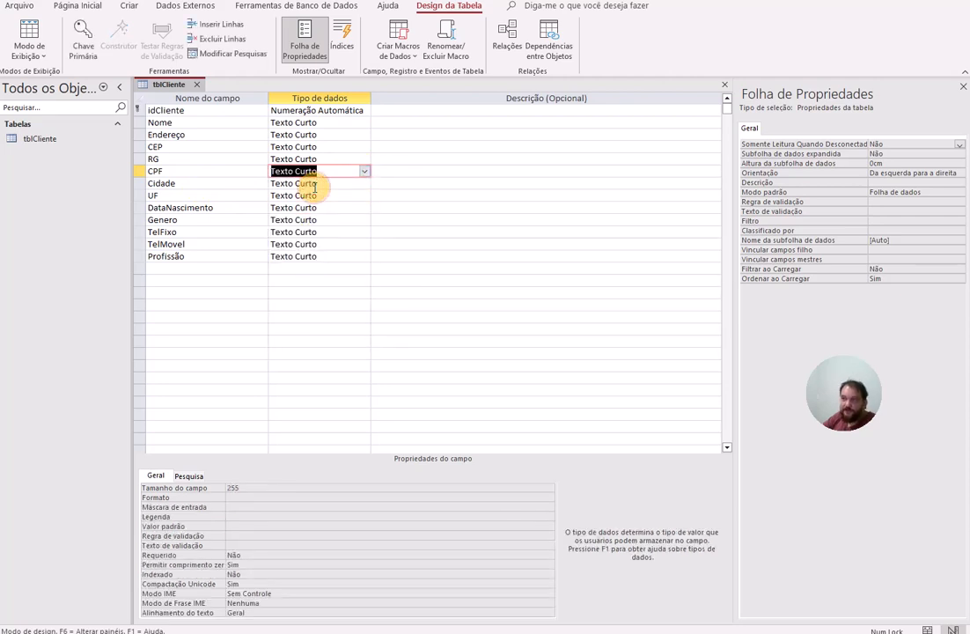
click(254, 505)
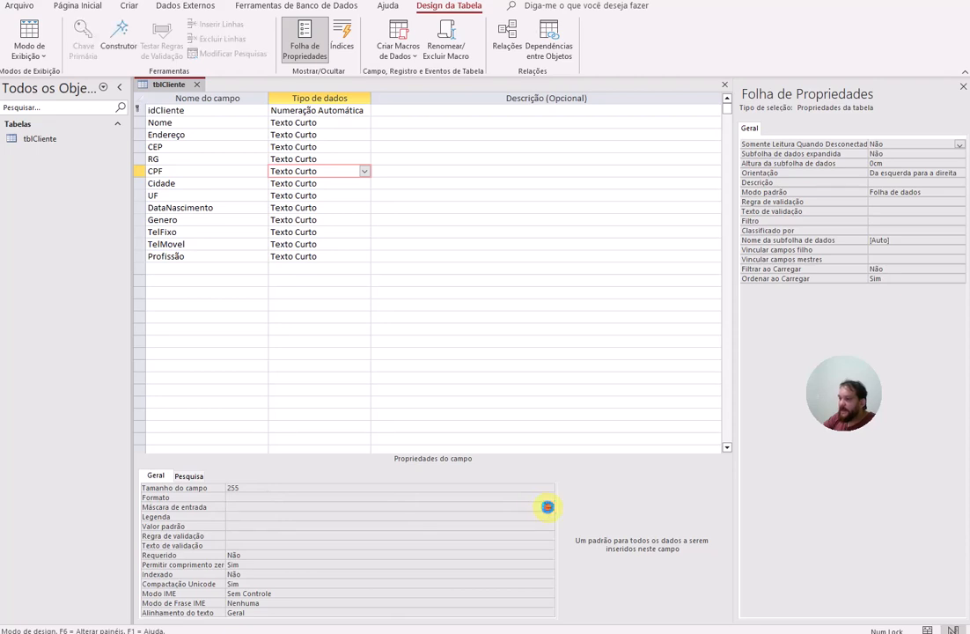
click(548, 510)
click(791, 349)
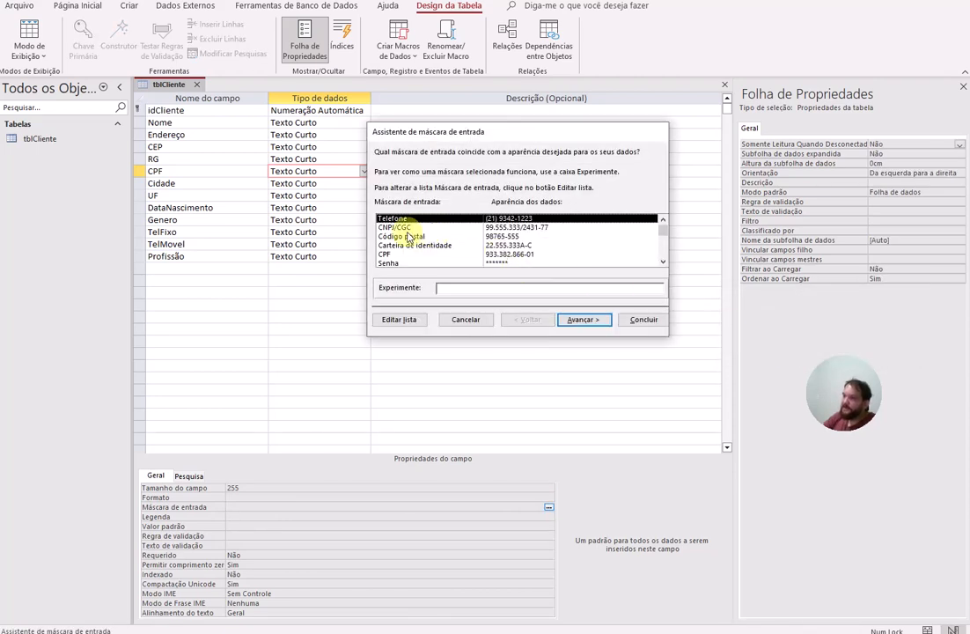
Step: Apply the CPF mask 000.000.000-00, storing its symbols with the digits
click(400, 228)
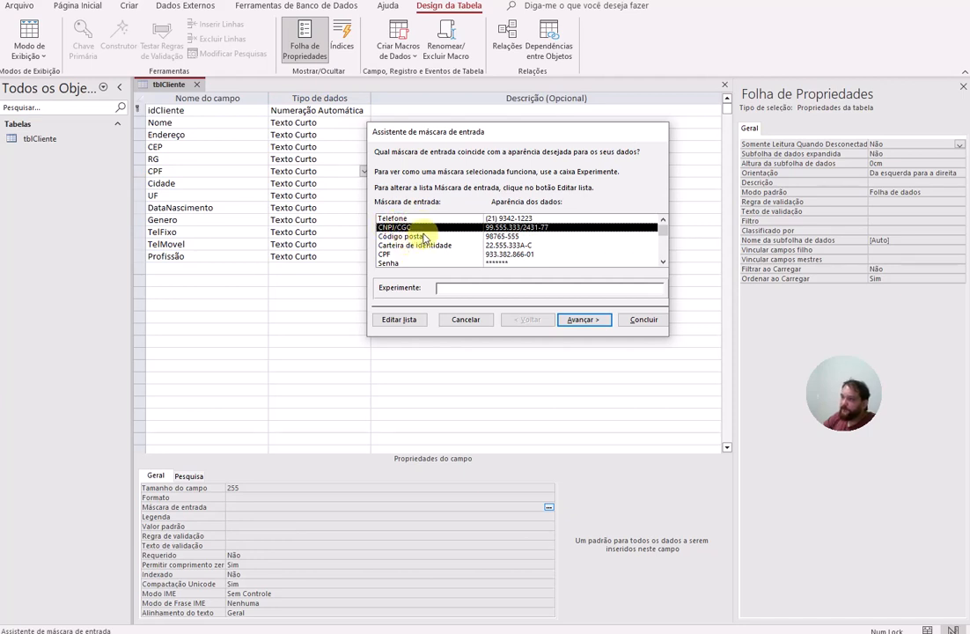
scroll(424, 238, down, 1)
click(401, 246)
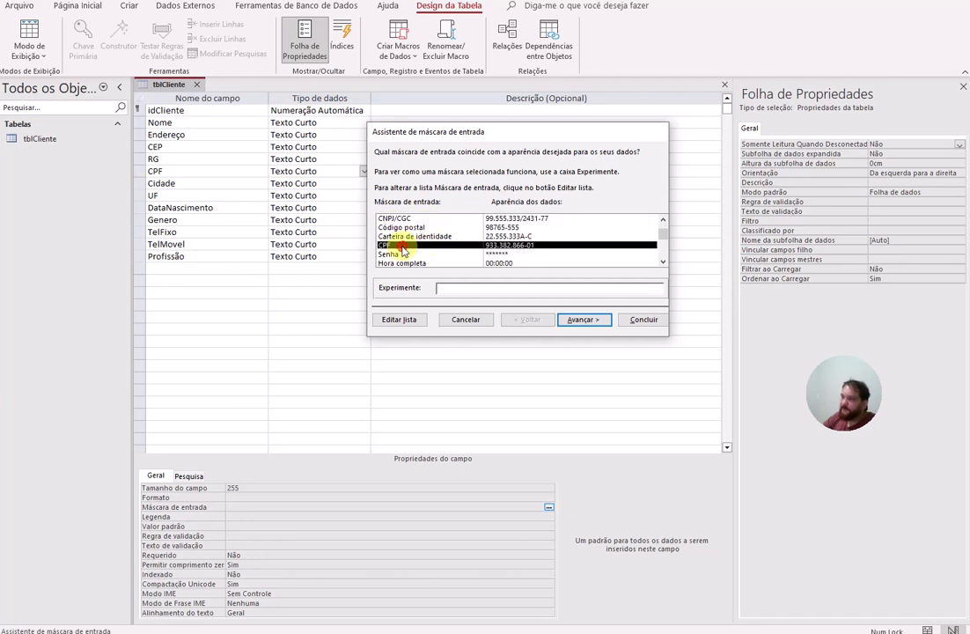
click(582, 319)
click(491, 288)
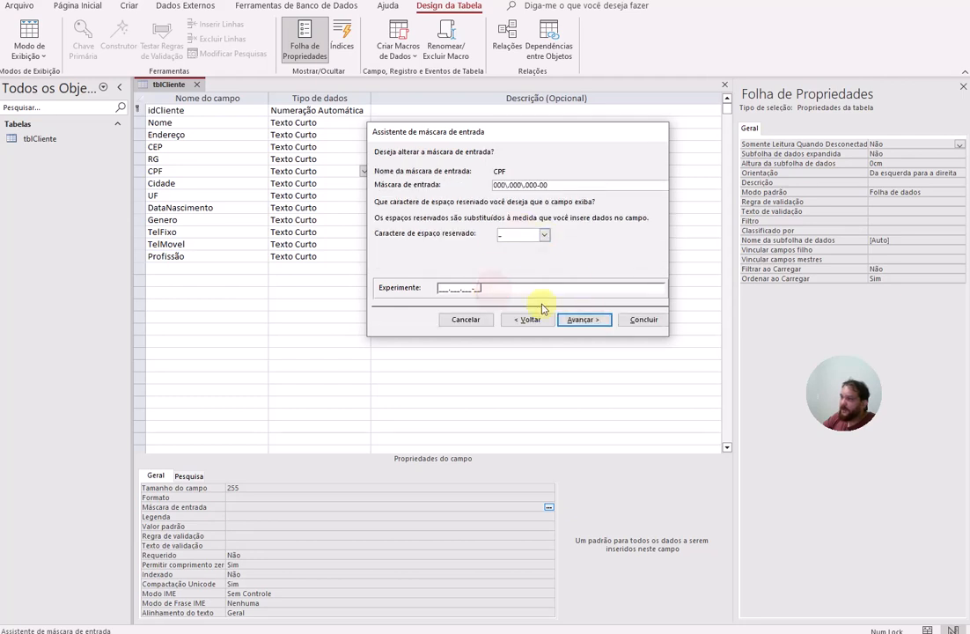
click(585, 320)
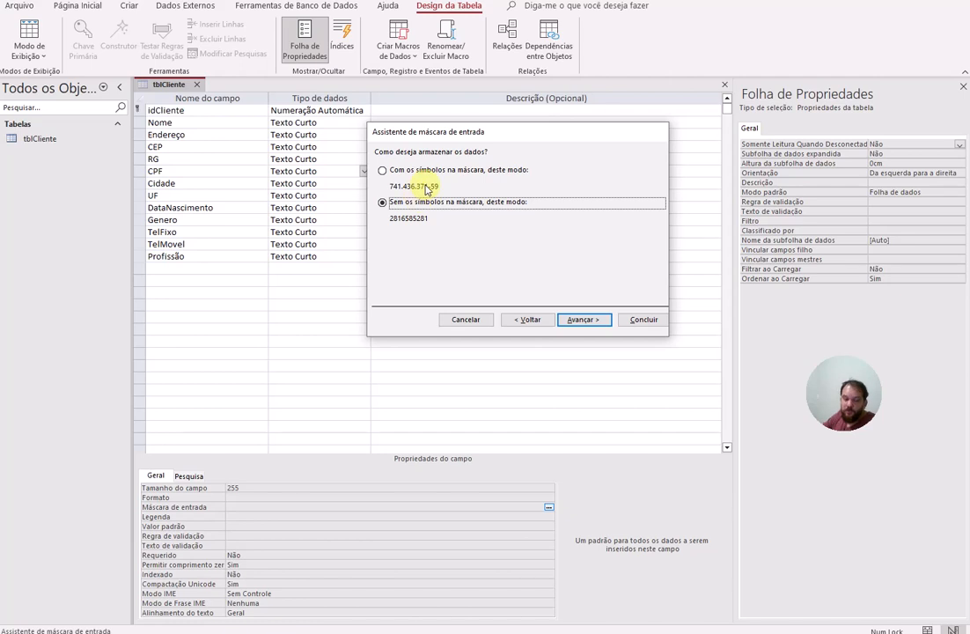
click(383, 171)
click(582, 320)
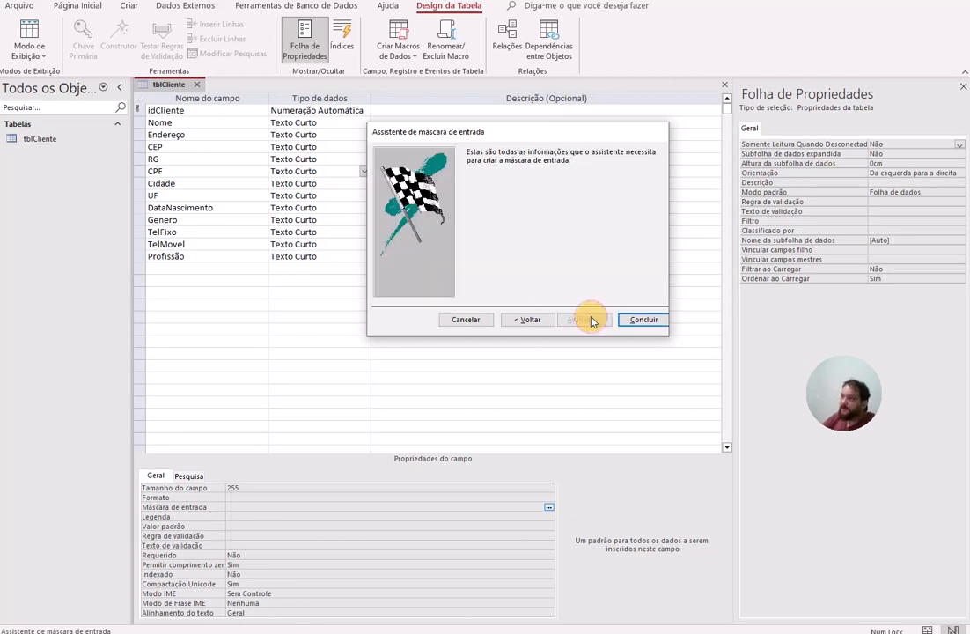
click(644, 322)
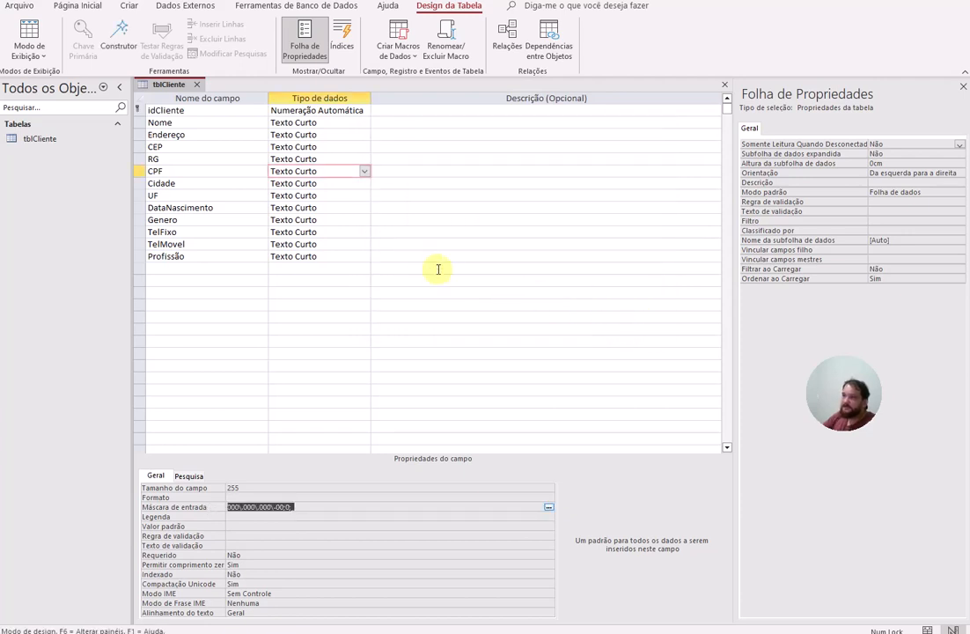
click(330, 192)
click(332, 183)
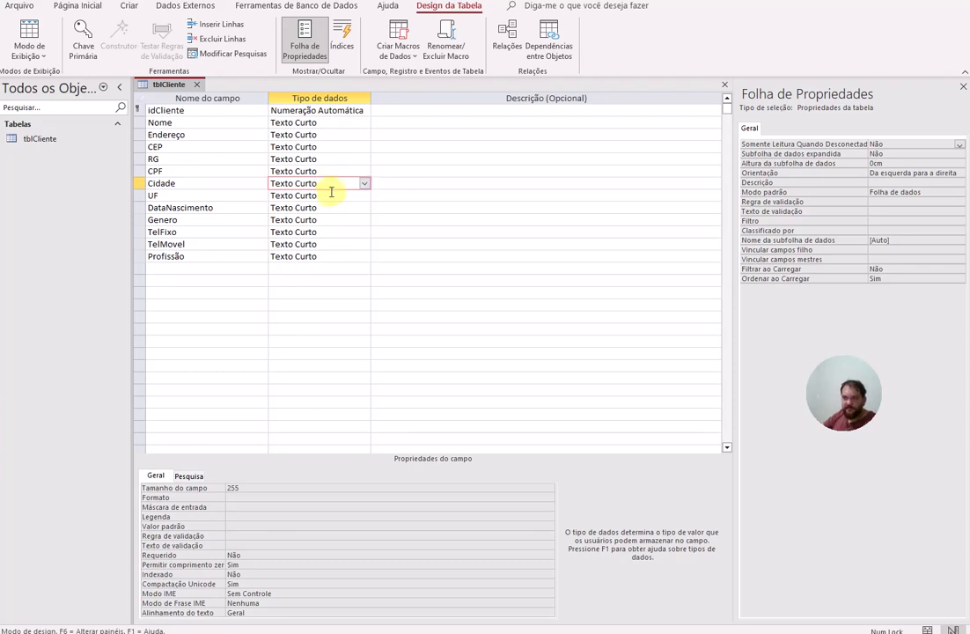
Step: Save the table and apply the Data abreviada mask 00/00/0000 to DataNascimento
click(333, 195)
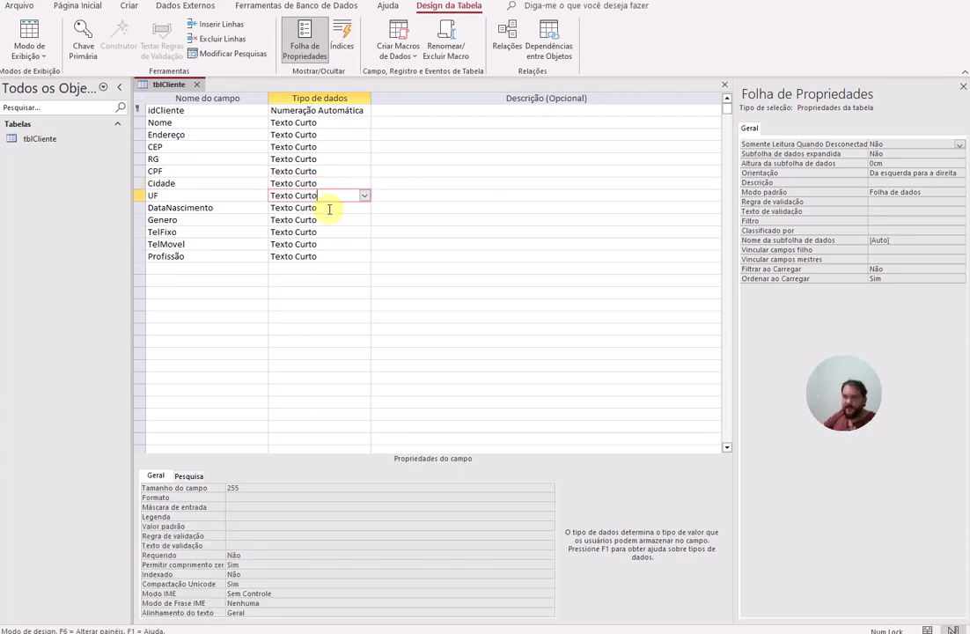
click(329, 207)
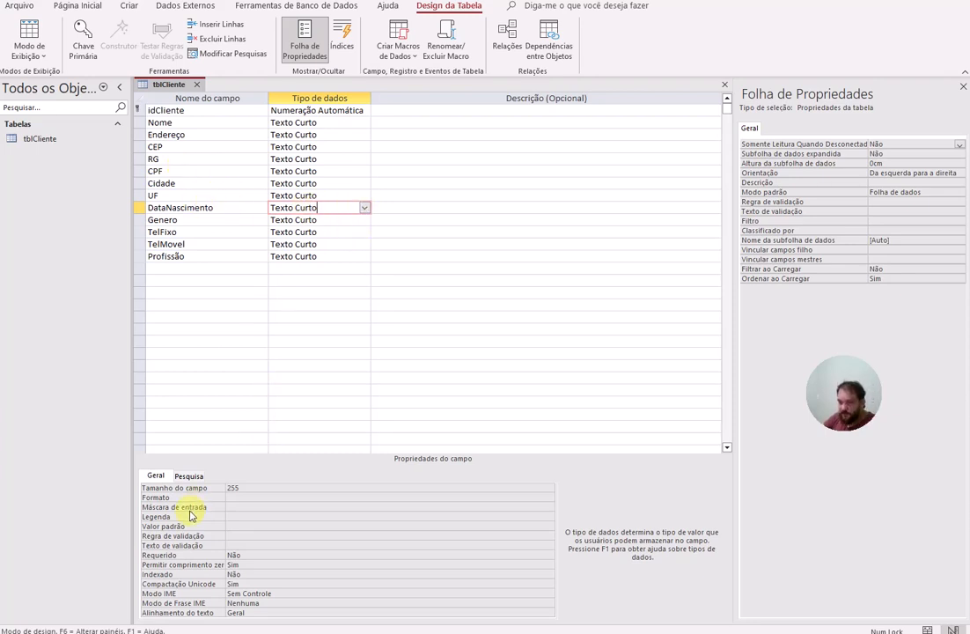
click(257, 508)
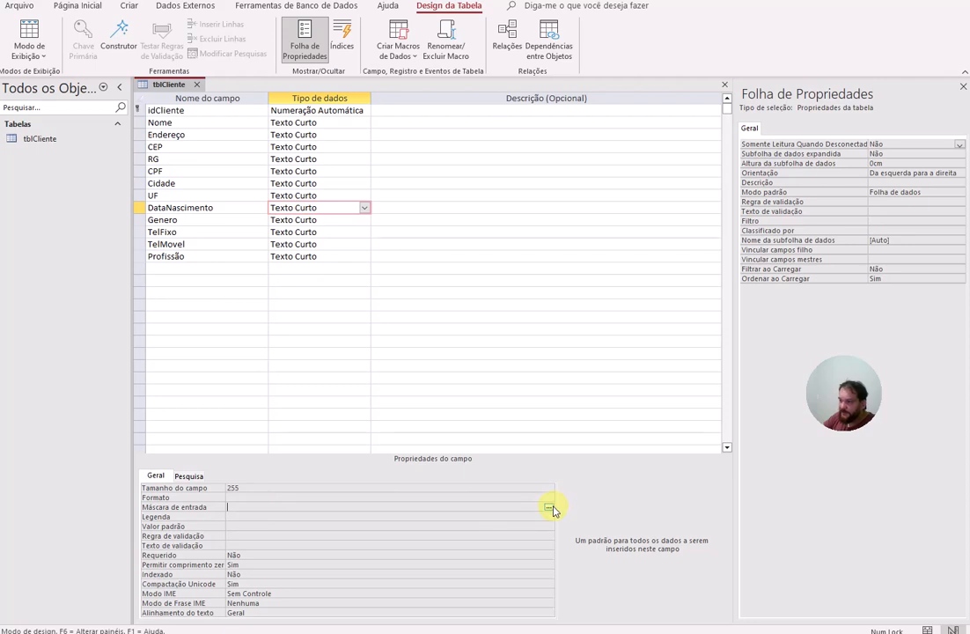
click(550, 508)
click(788, 346)
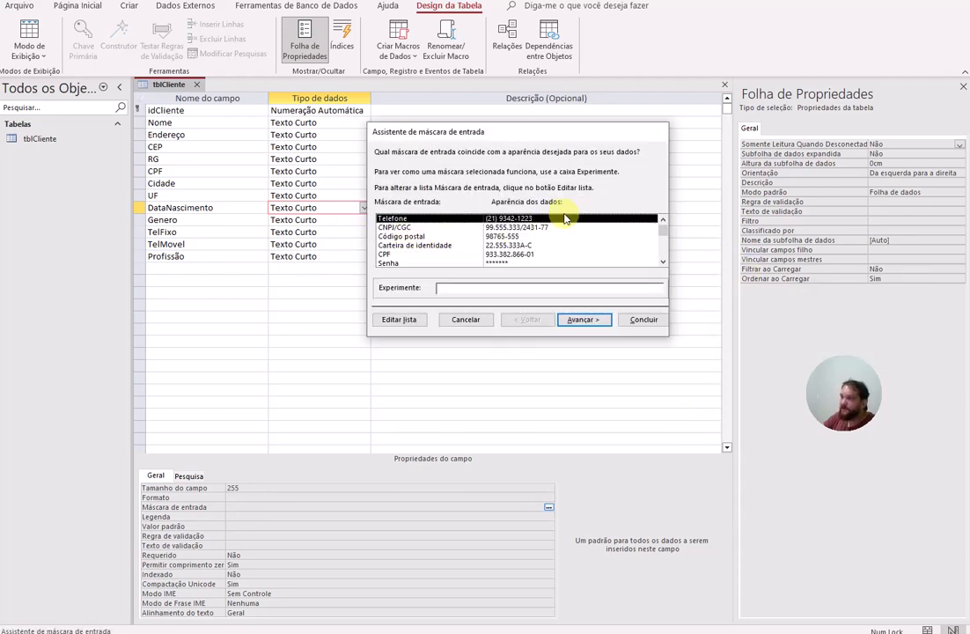
scroll(566, 228, down, 3)
click(520, 237)
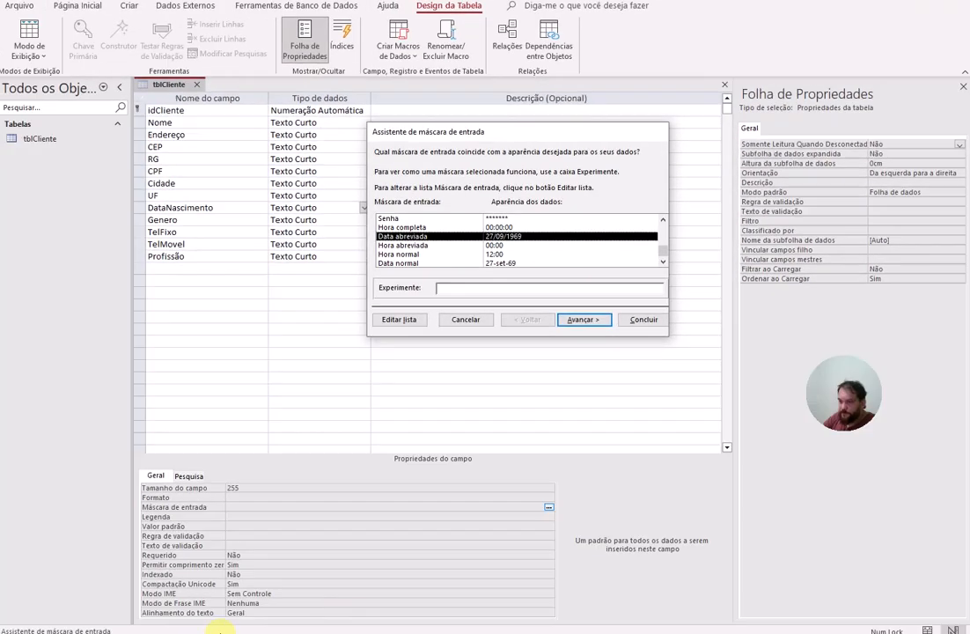
click(596, 322)
click(585, 288)
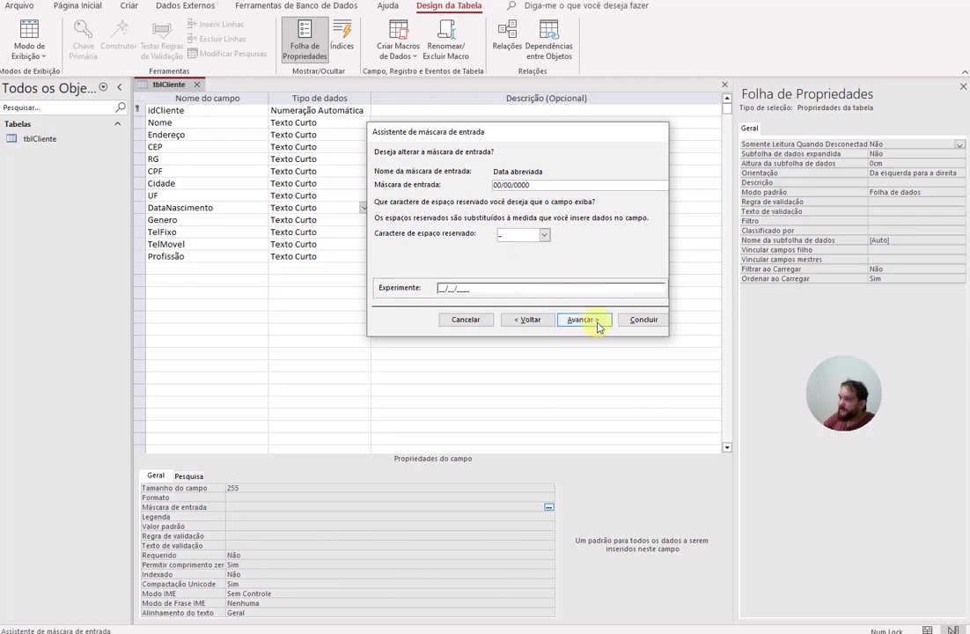
click(595, 322)
click(648, 321)
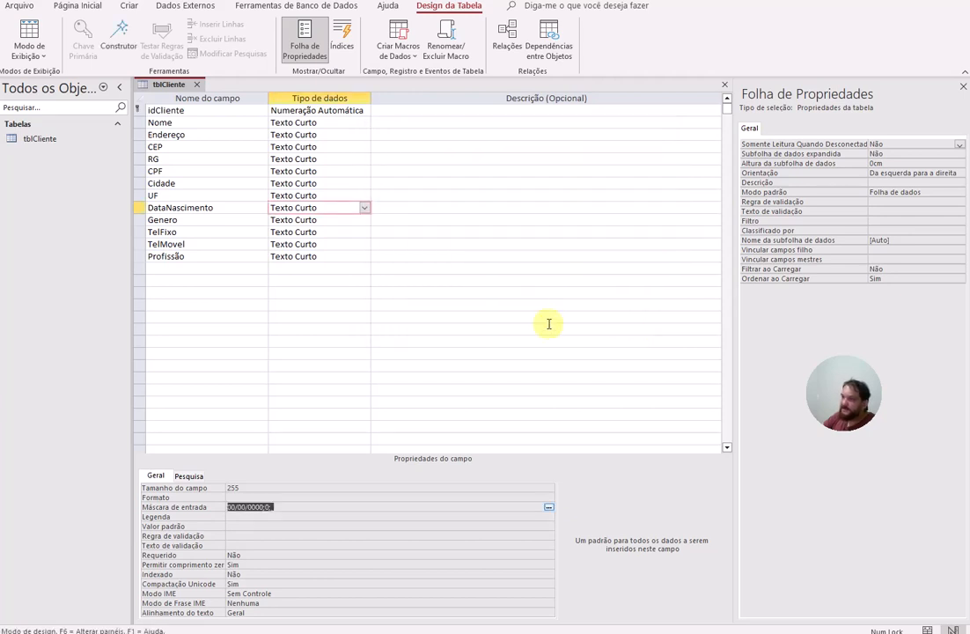
click(312, 223)
click(312, 223)
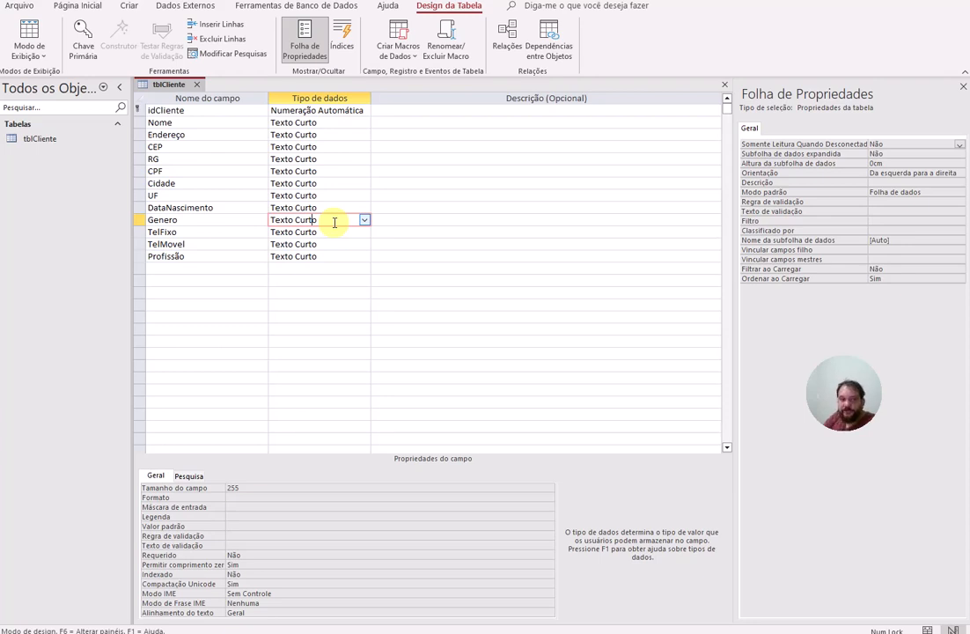
scroll(335, 222, down, 1)
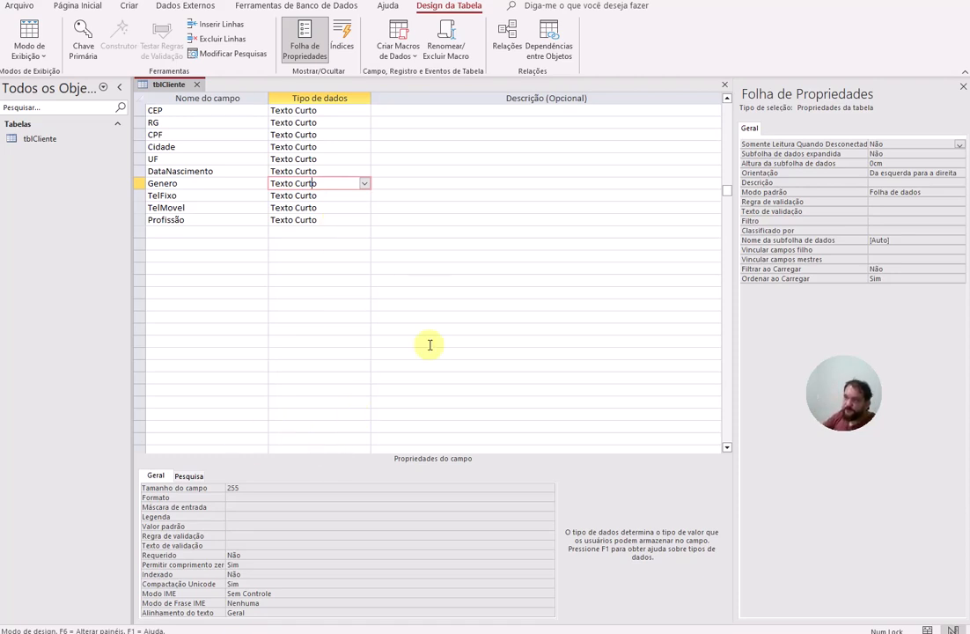
Step: Save the table and apply the Telefone mask to TelFixo, storing the mask symbols
click(335, 194)
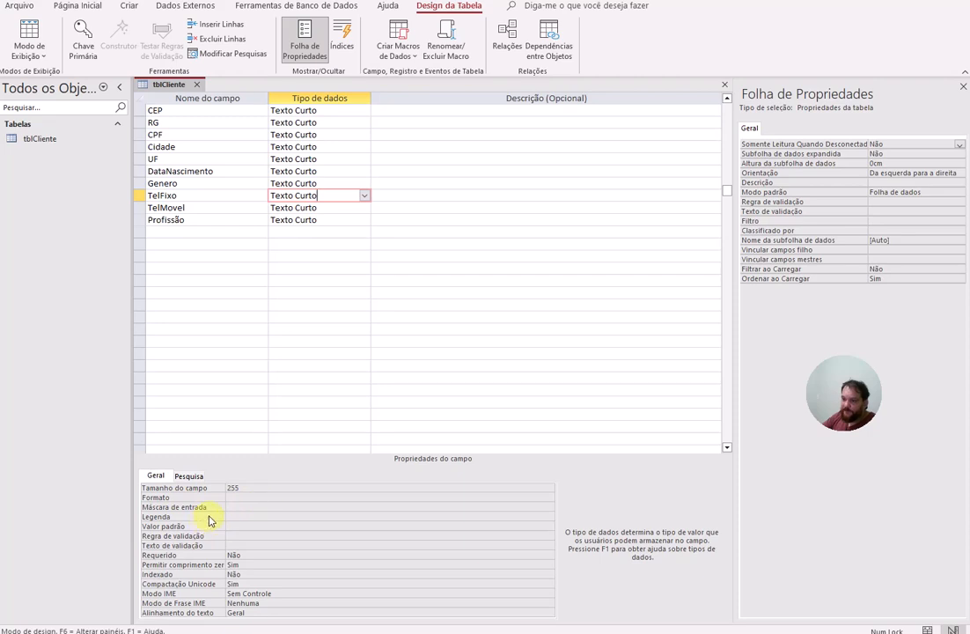
click(239, 507)
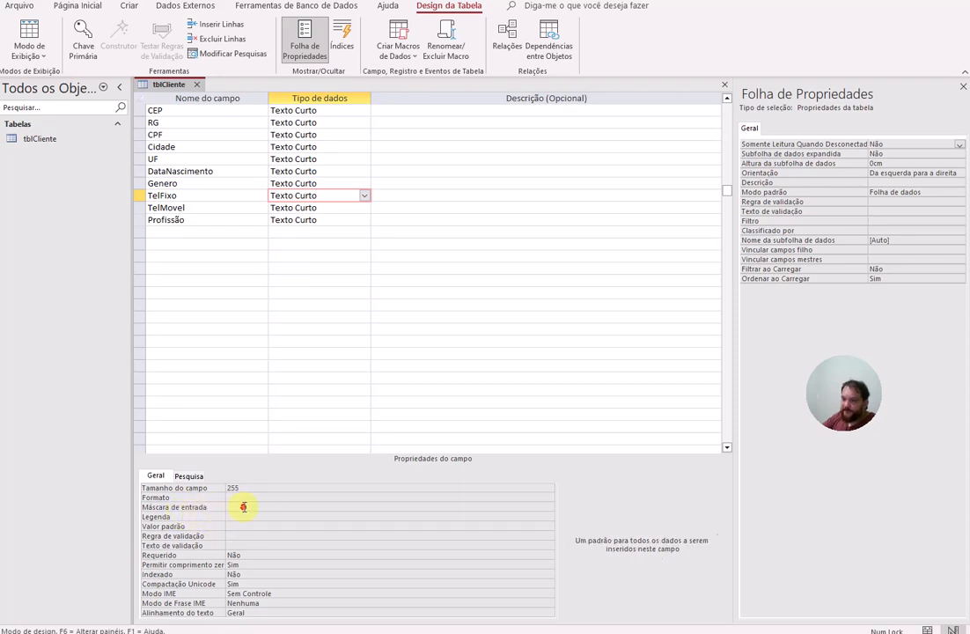
click(548, 509)
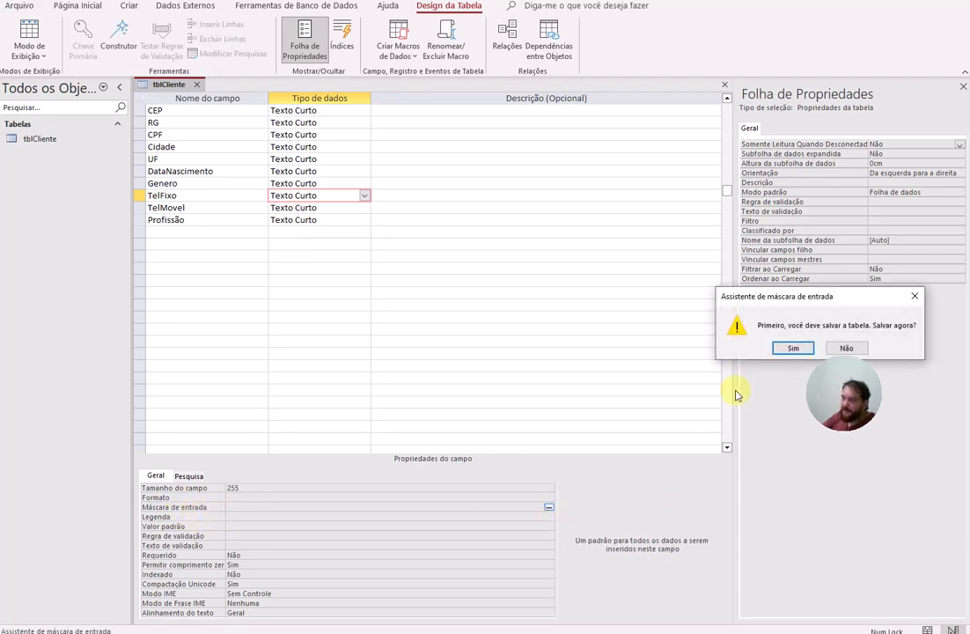
click(782, 345)
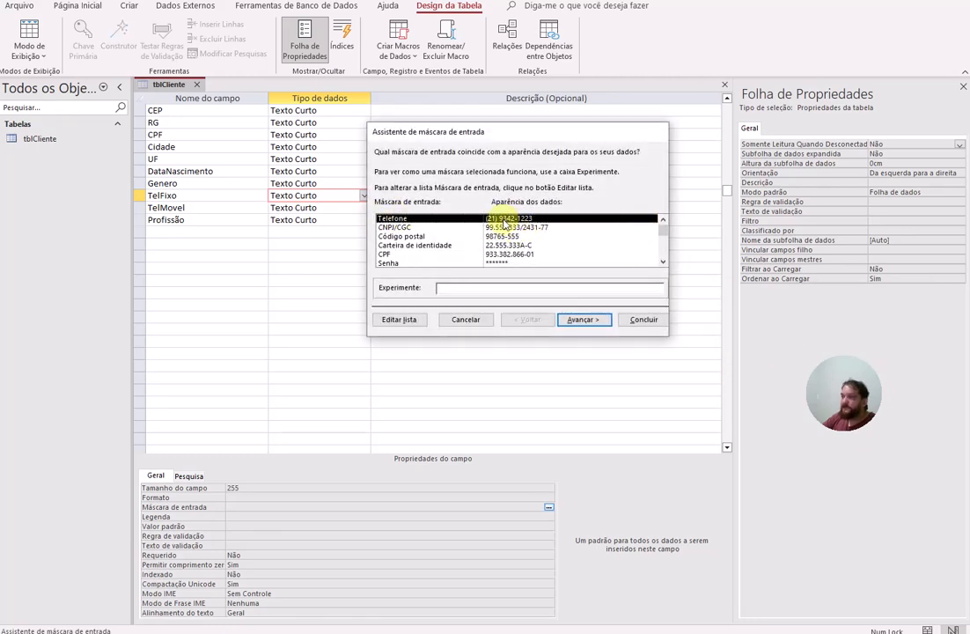
click(597, 326)
click(598, 322)
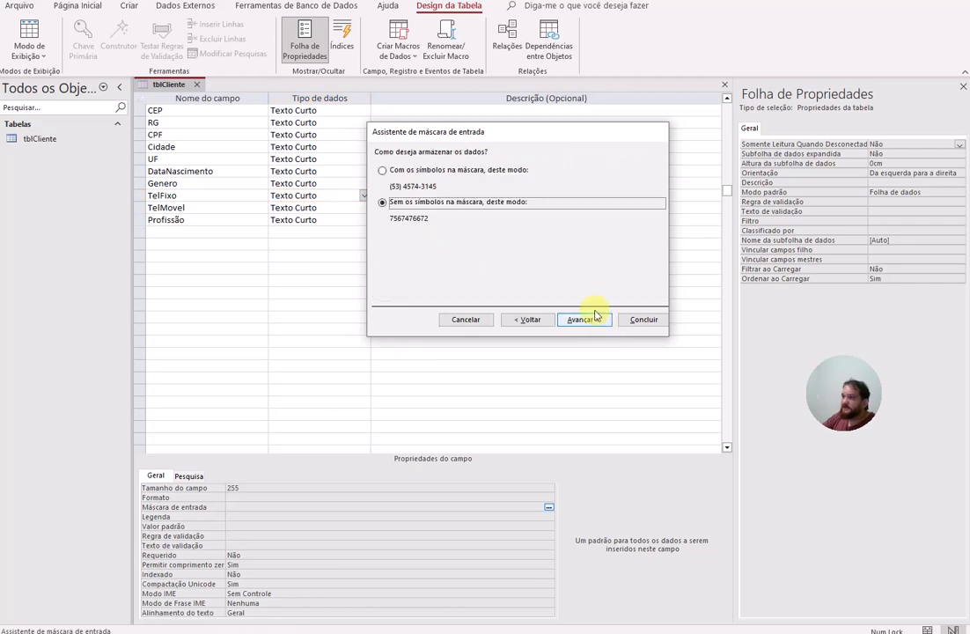
click(390, 173)
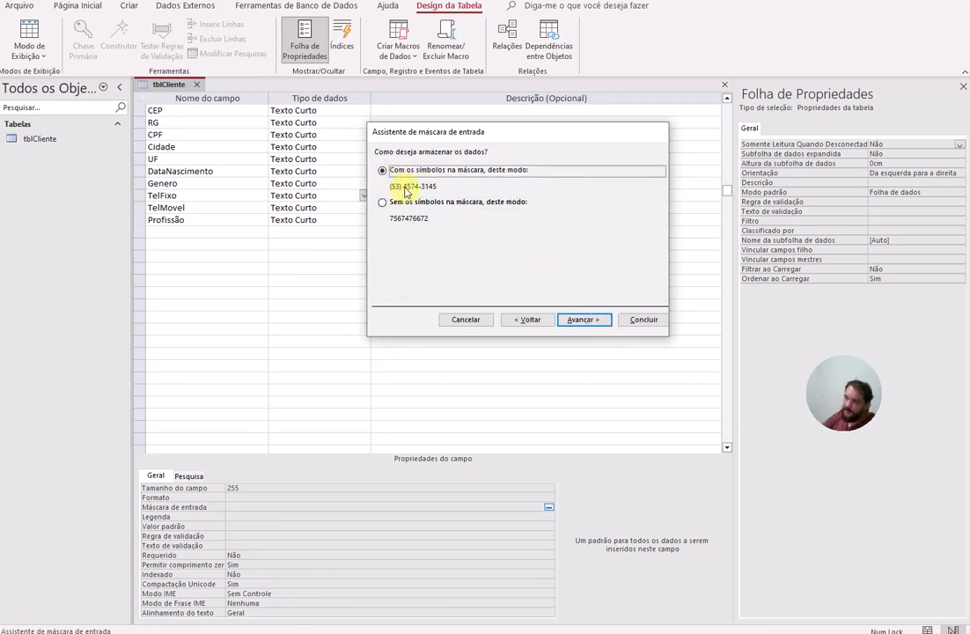
click(602, 320)
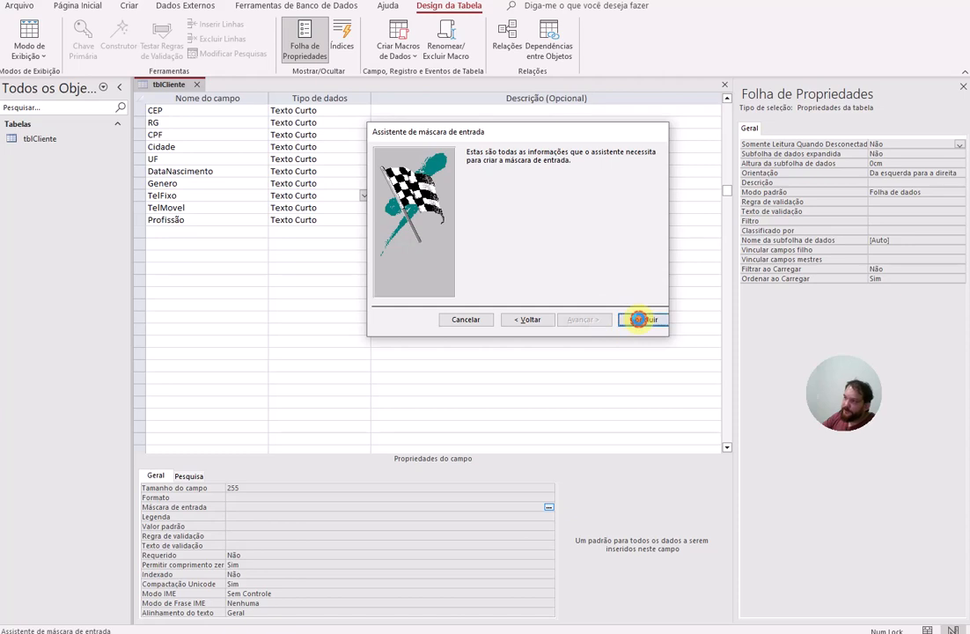
click(641, 319)
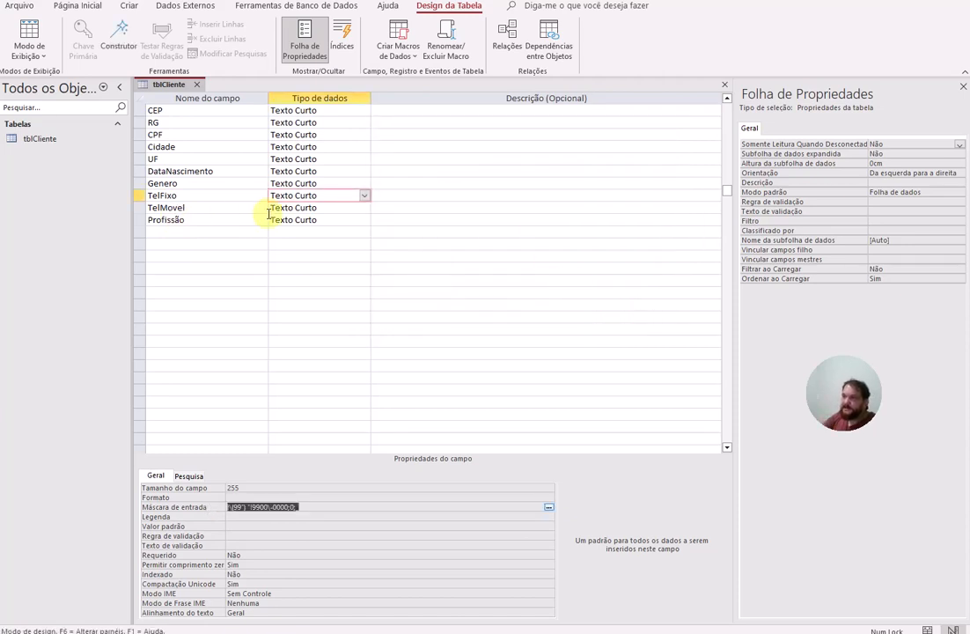
click(352, 207)
click(364, 207)
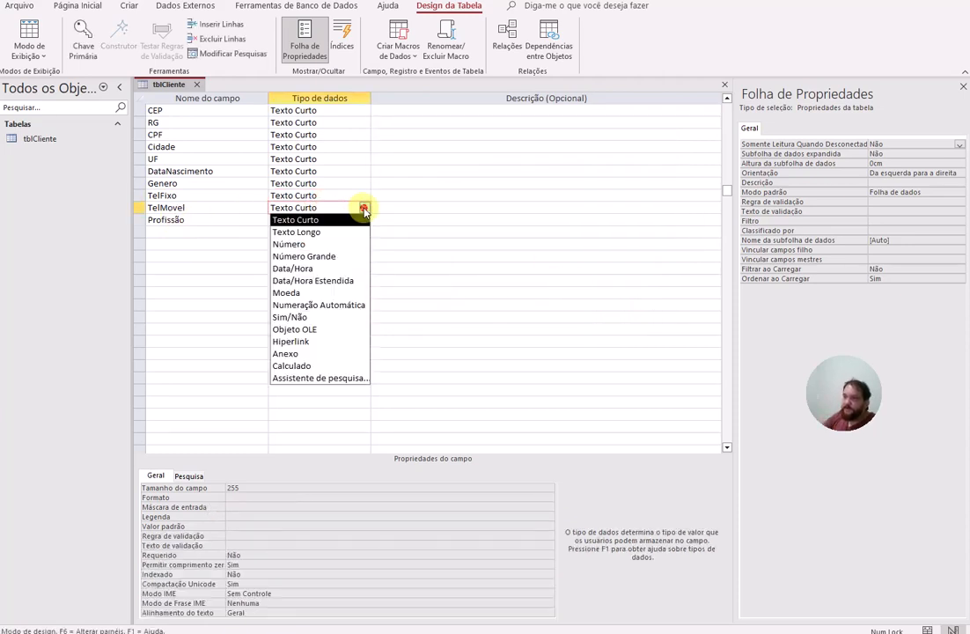
click(433, 232)
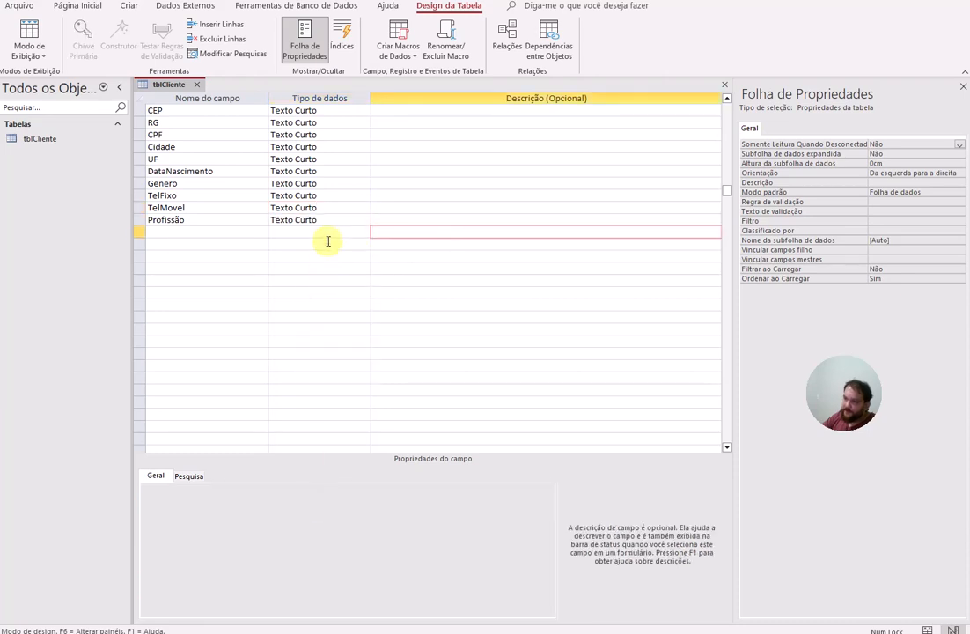
click(357, 208)
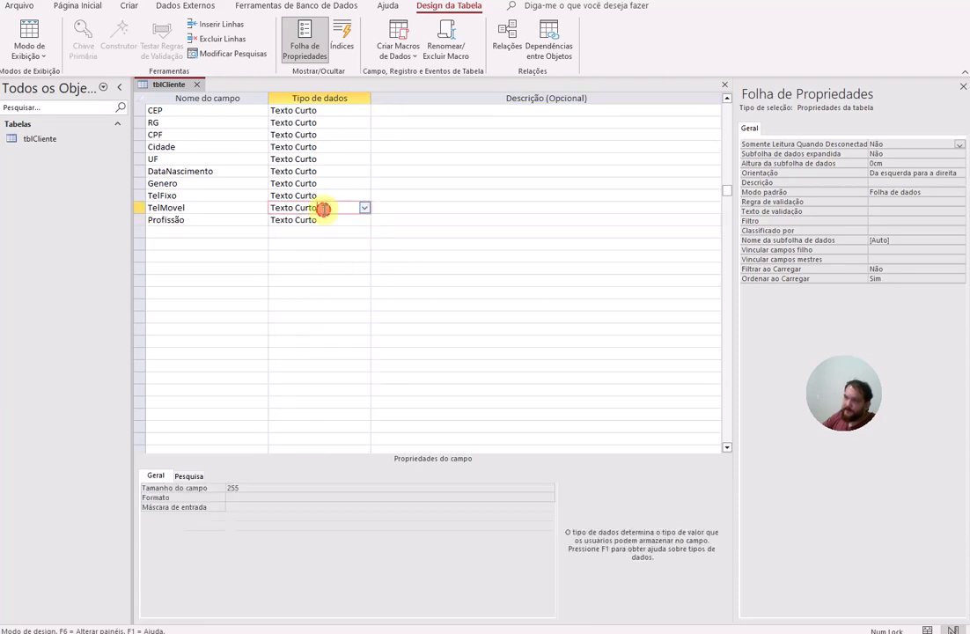
click(250, 508)
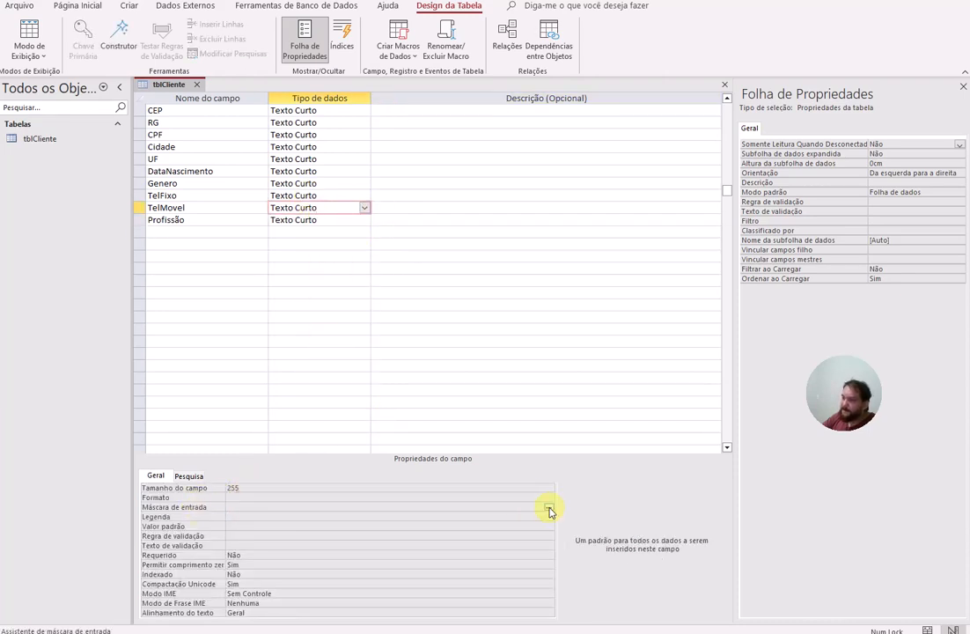
click(549, 507)
click(793, 349)
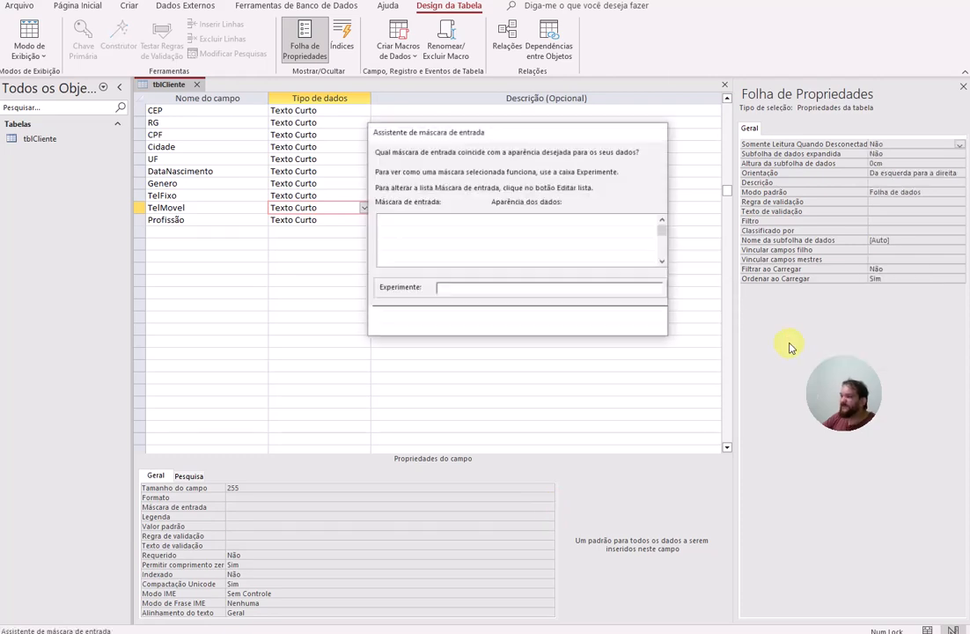
click(575, 320)
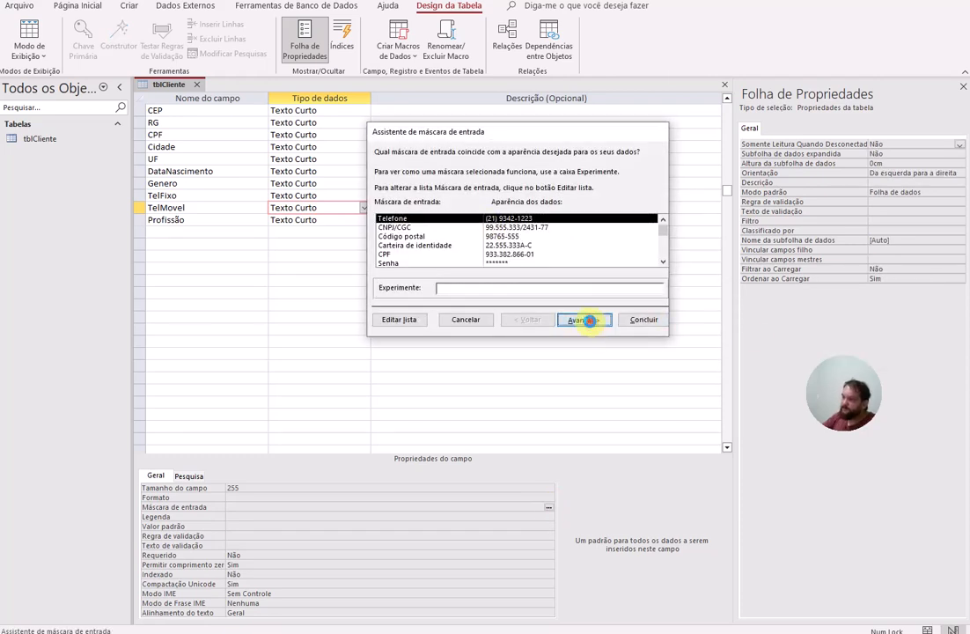
click(564, 288)
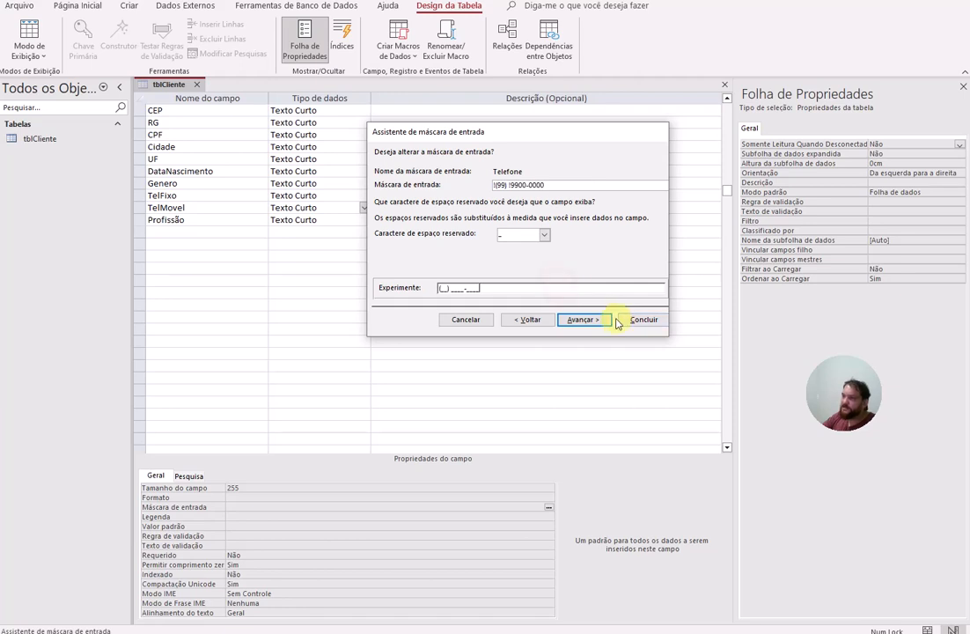
click(599, 320)
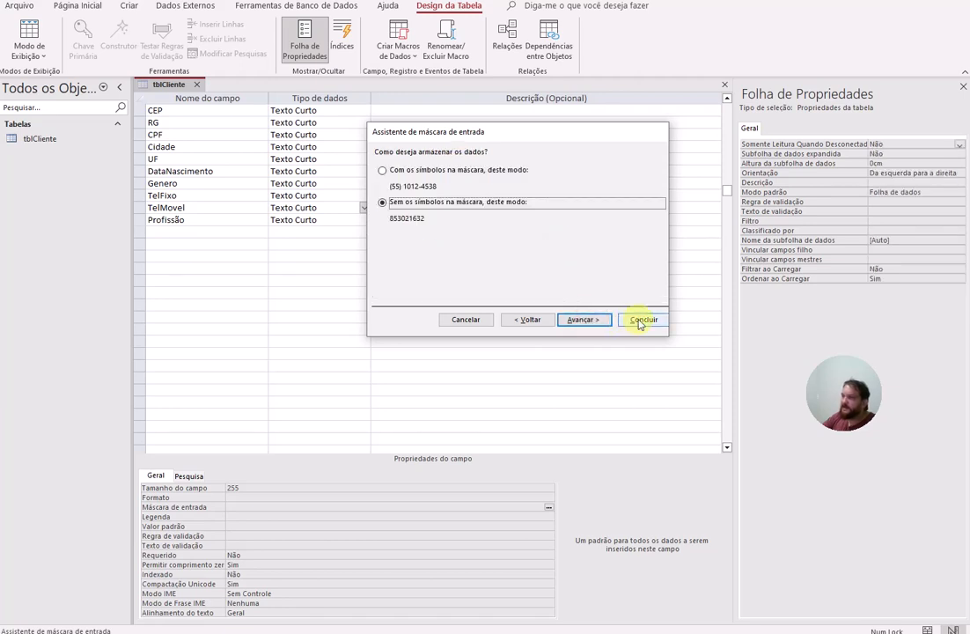
click(396, 171)
click(585, 319)
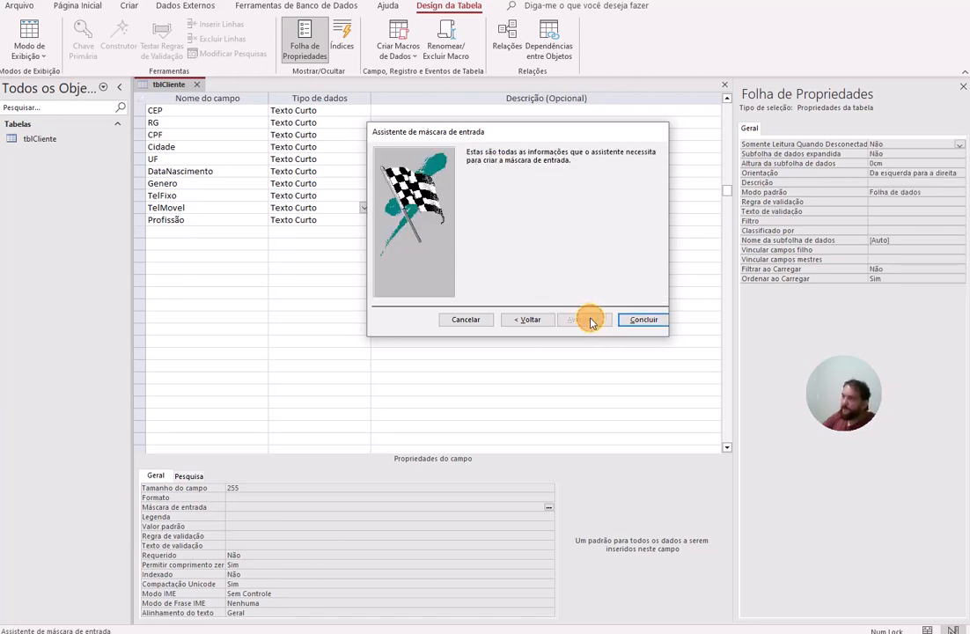
click(638, 318)
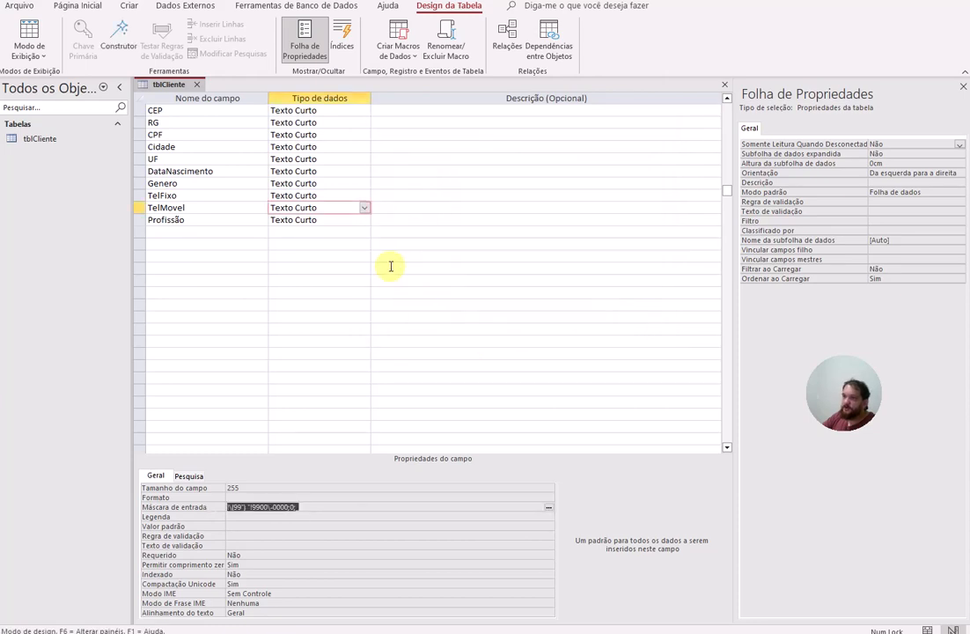
Step: Save tblCliente from its tab menu, view it in Datasheet view, then return to Design view
click(308, 219)
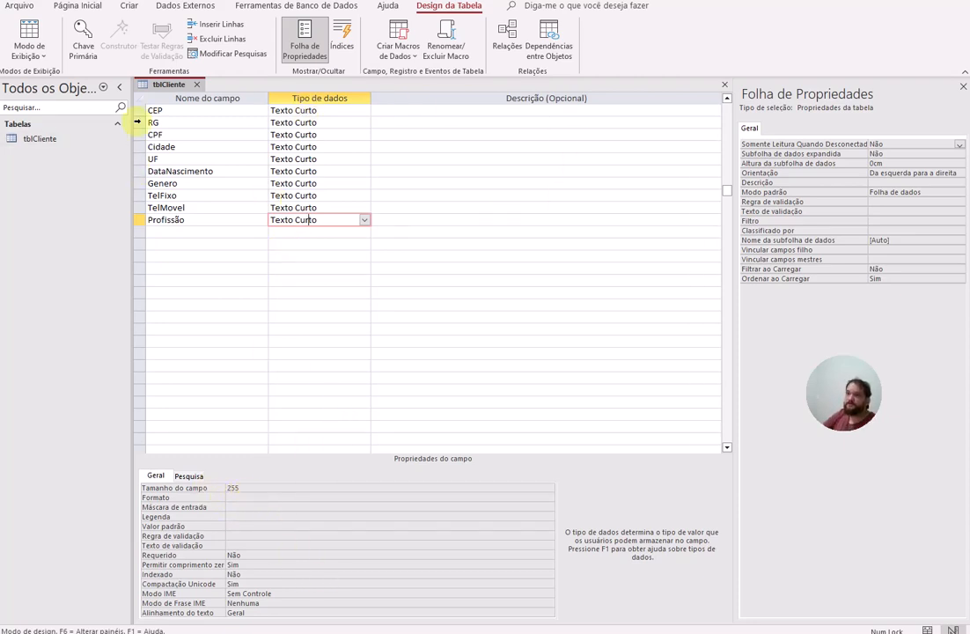
click(189, 112)
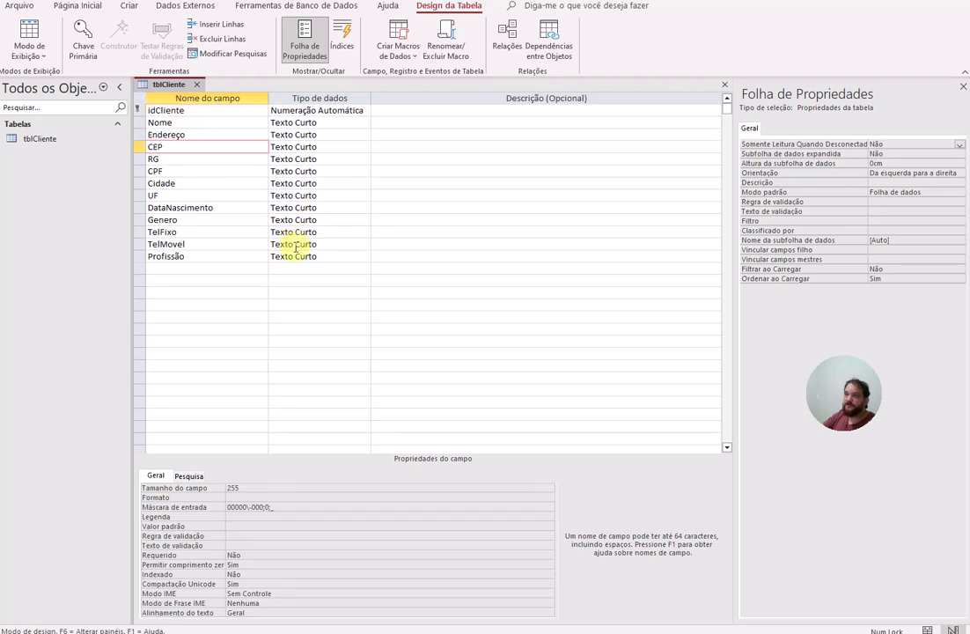
click(139, 110)
click(104, 44)
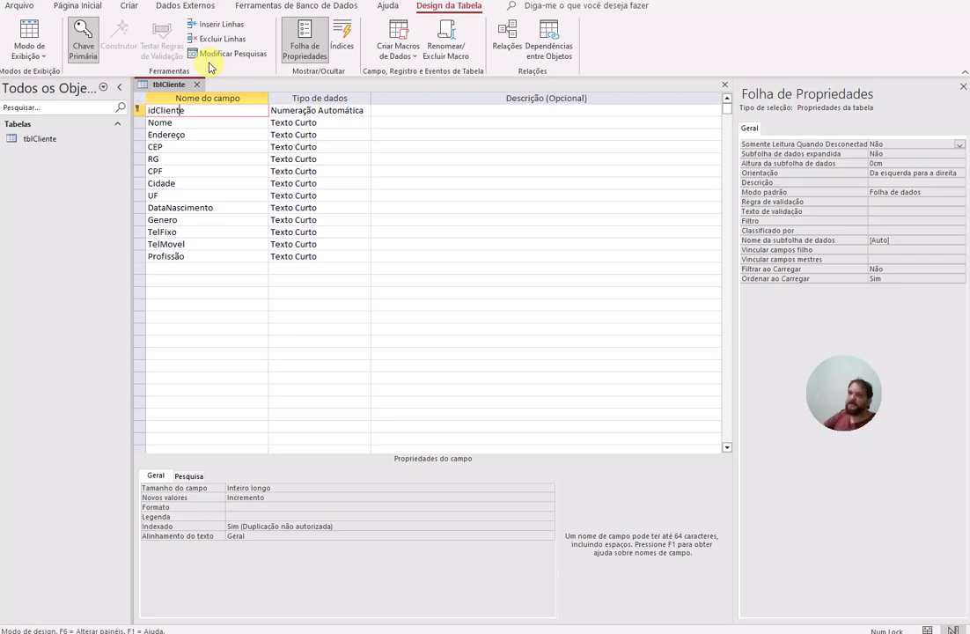
right_click(146, 84)
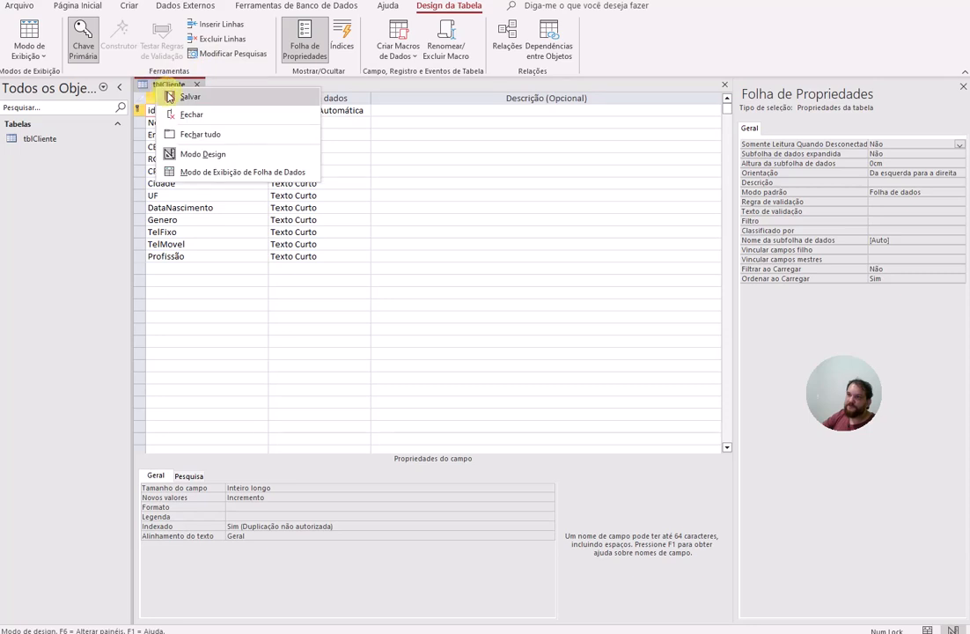
click(172, 96)
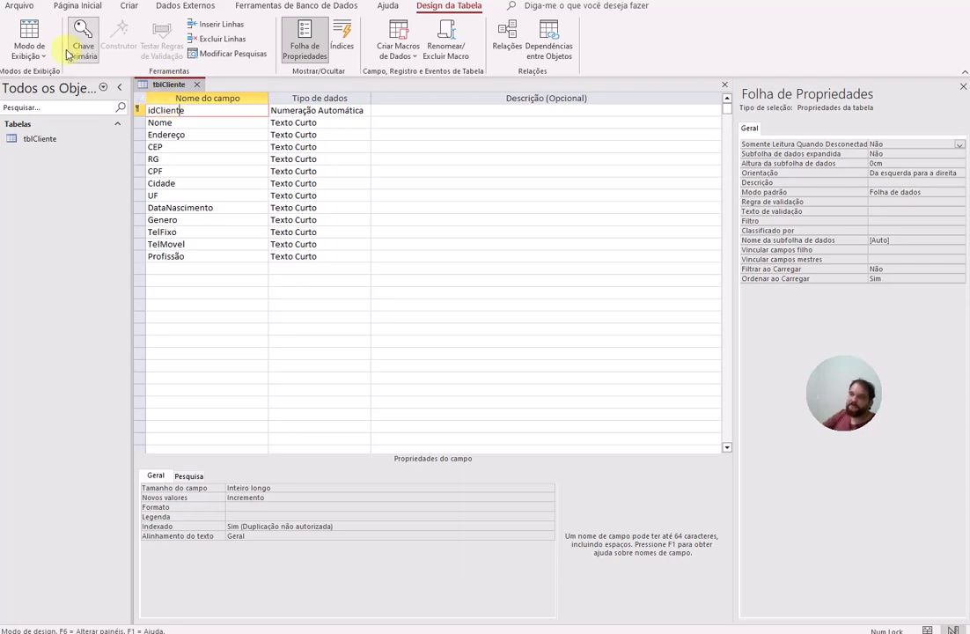
click(32, 32)
click(35, 34)
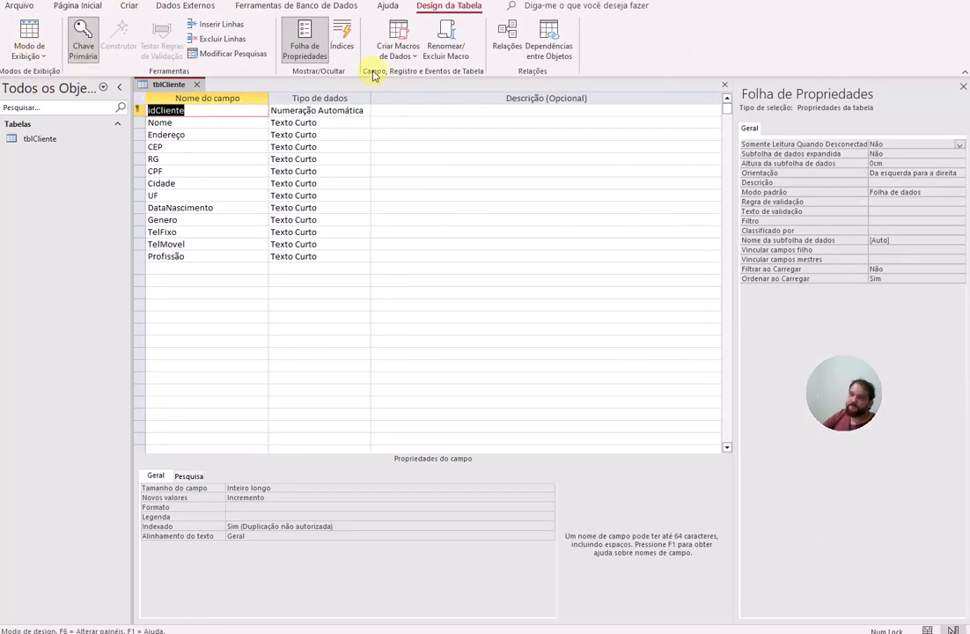
Step: In Datasheet view, enter a test client's name, CEP and CPF in a new record
click(30, 31)
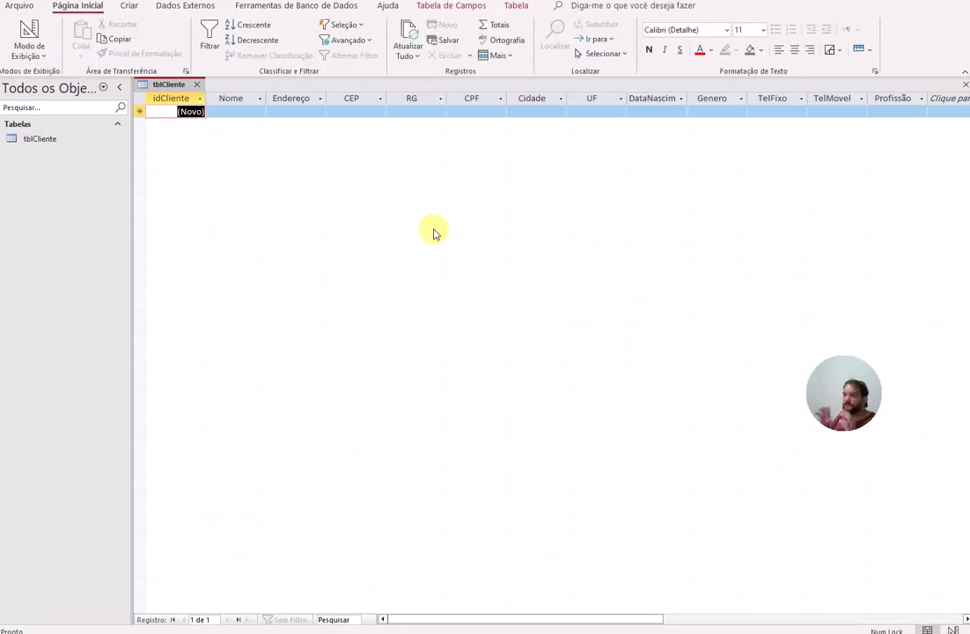
click(247, 112)
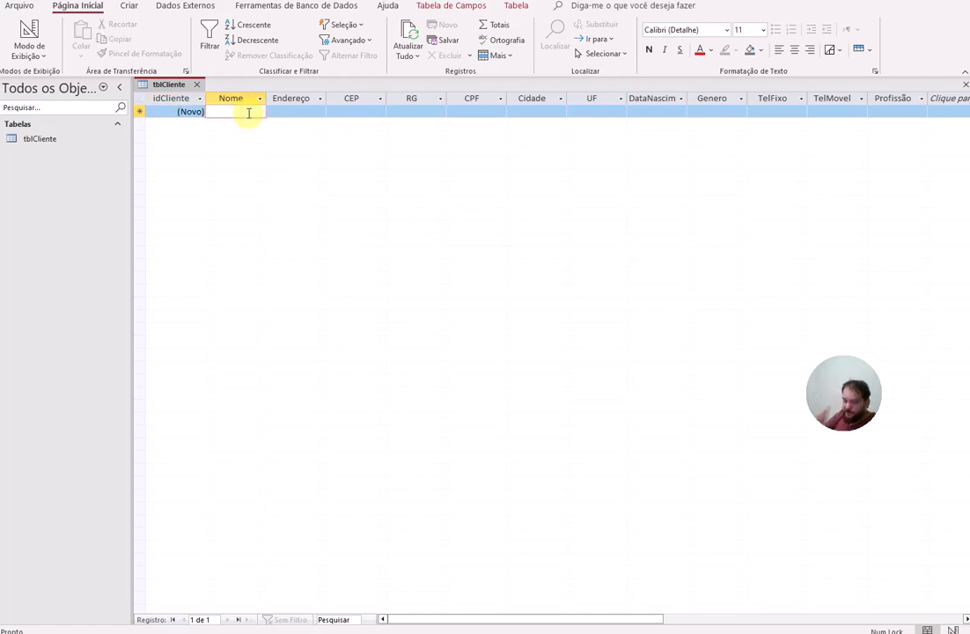
text(wilmar)
key(Tab)
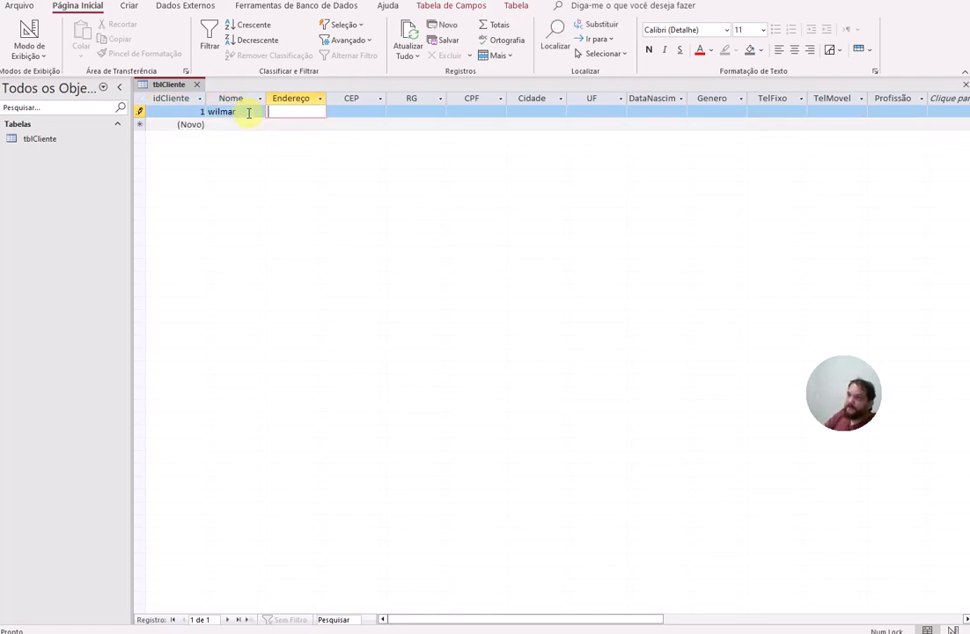
click(361, 114)
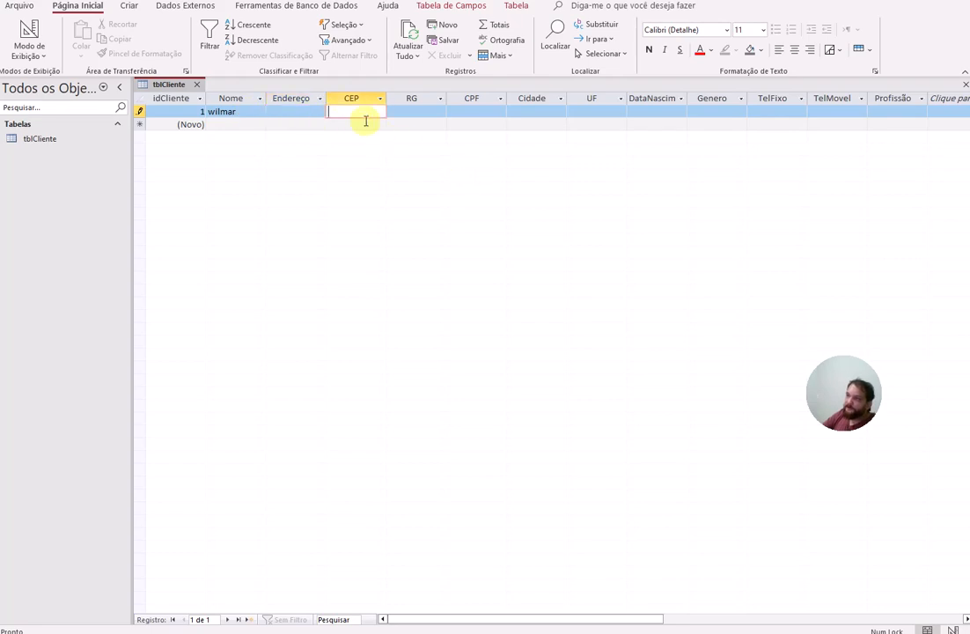
text(77)
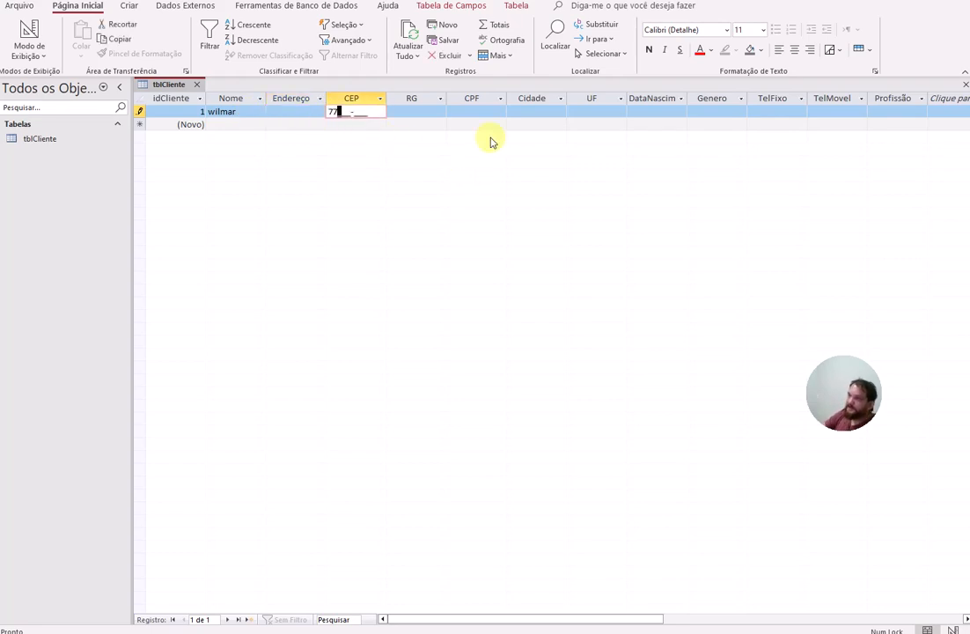
text(016-456)
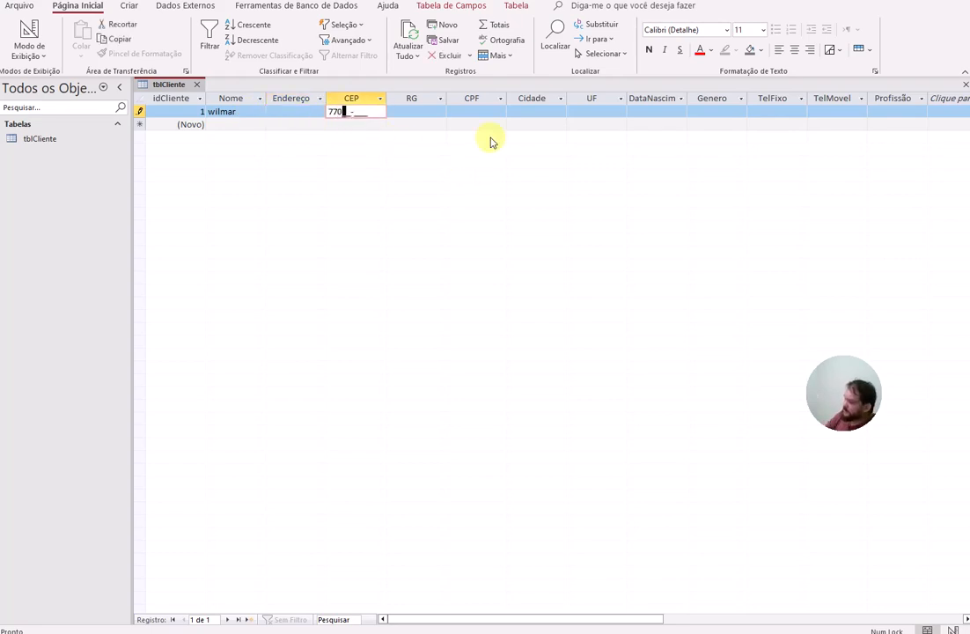
key(Tab)
key(Tab)
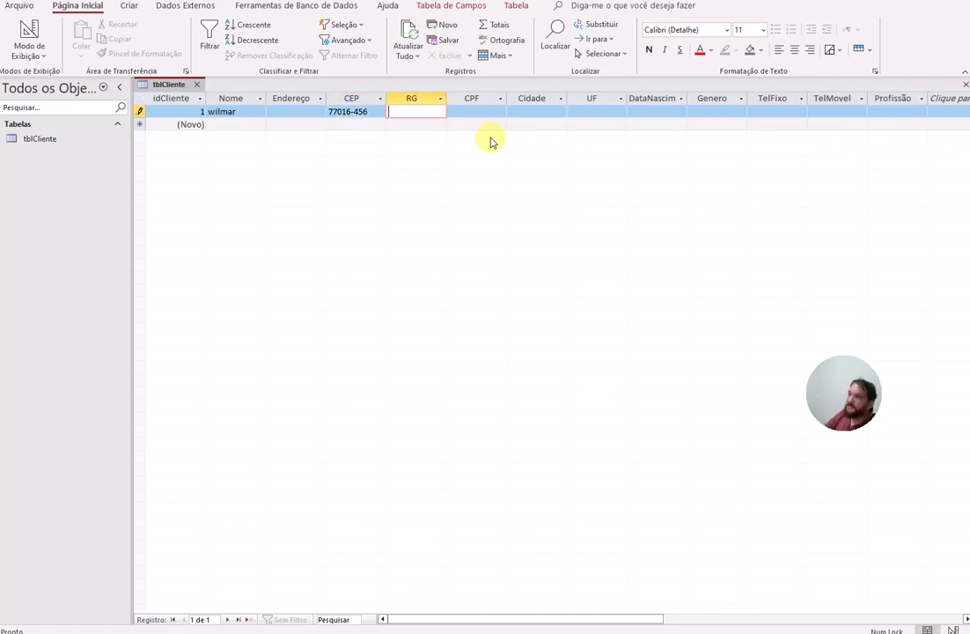
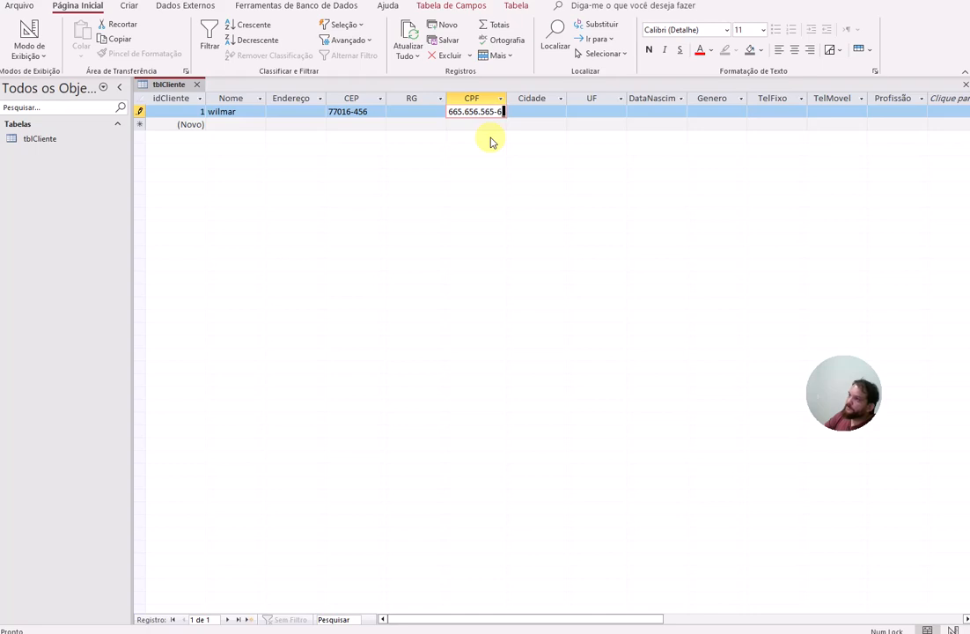
key(Tab)
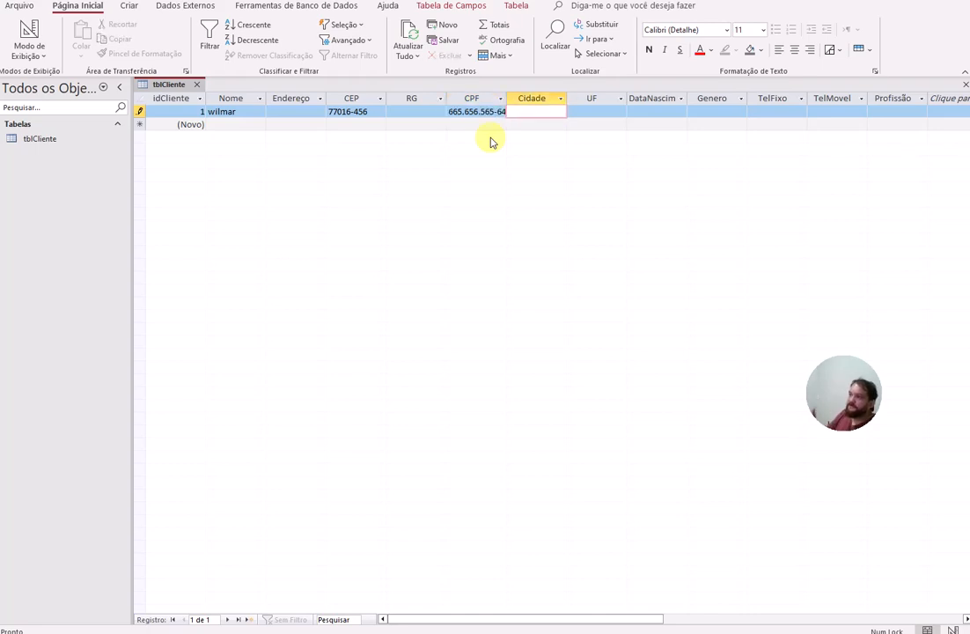
Step: Fill in the test client's landline number in the TelFixo field
click(792, 112)
click(817, 111)
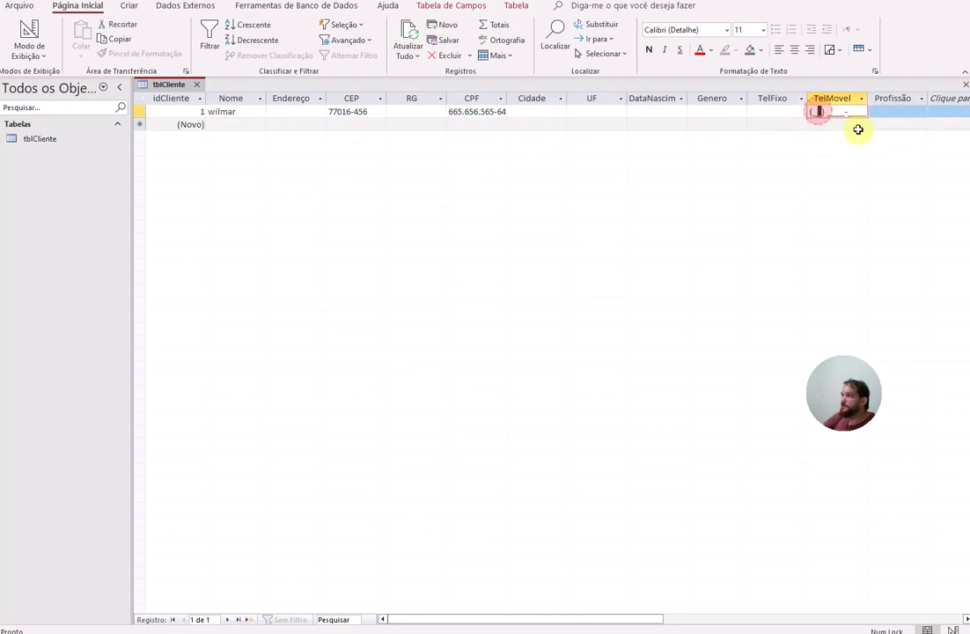
key(shift+Tab)
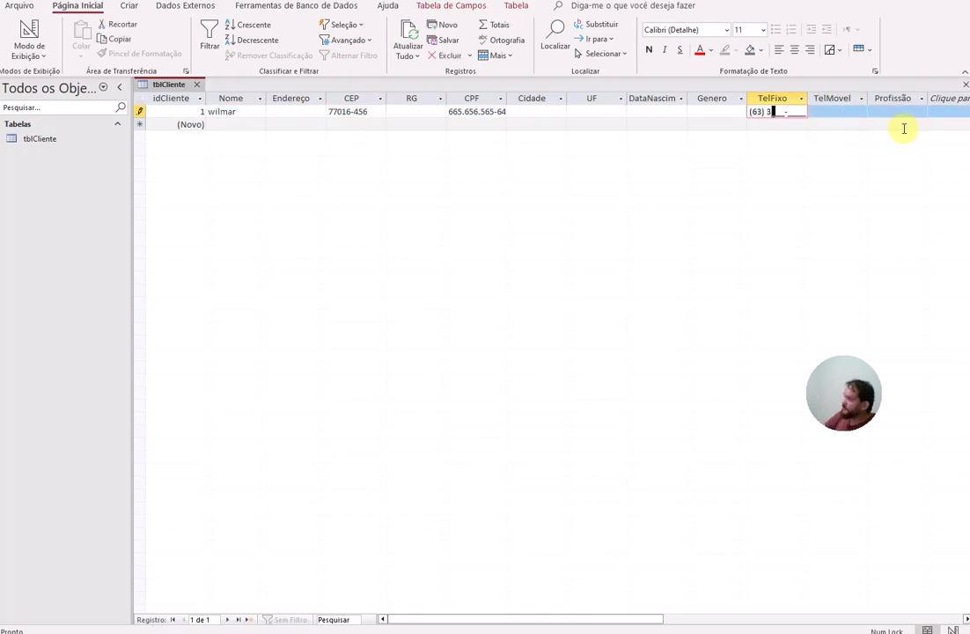
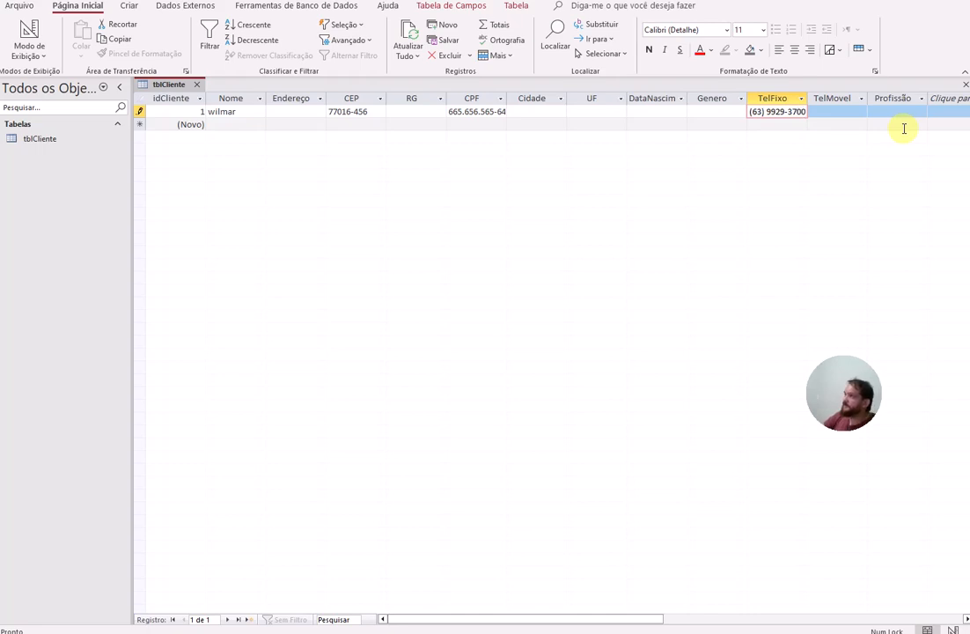
key(Tab)
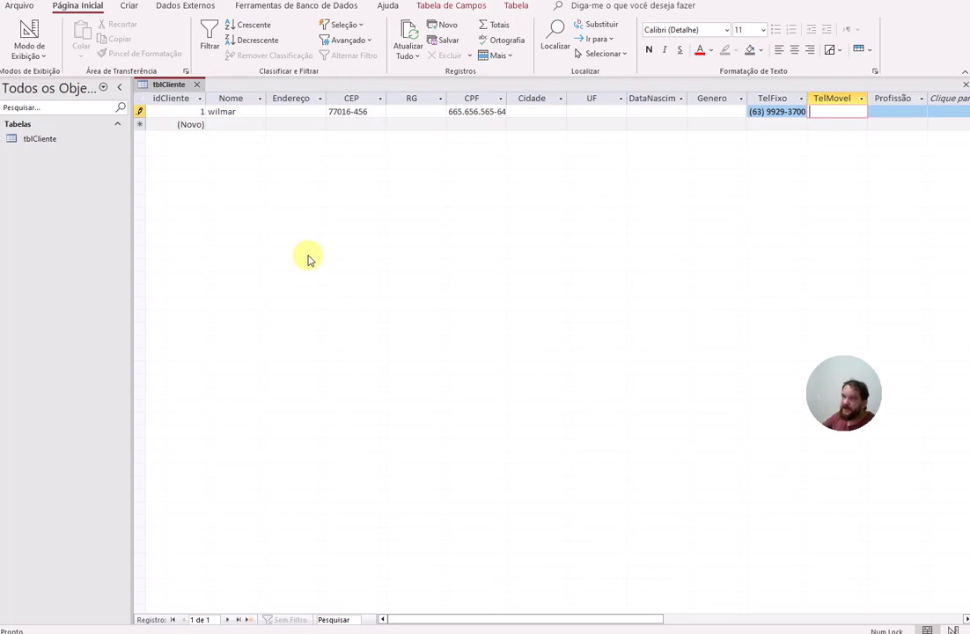
Step: Close tblCliente, reopen it, and switch it to Design view
click(231, 112)
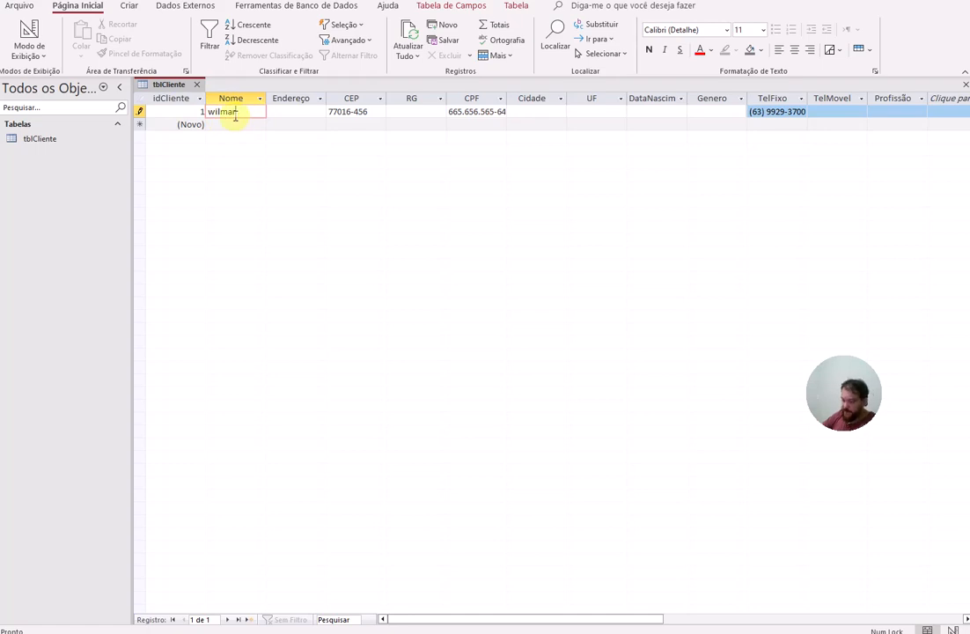
key(alt)
key(alt)
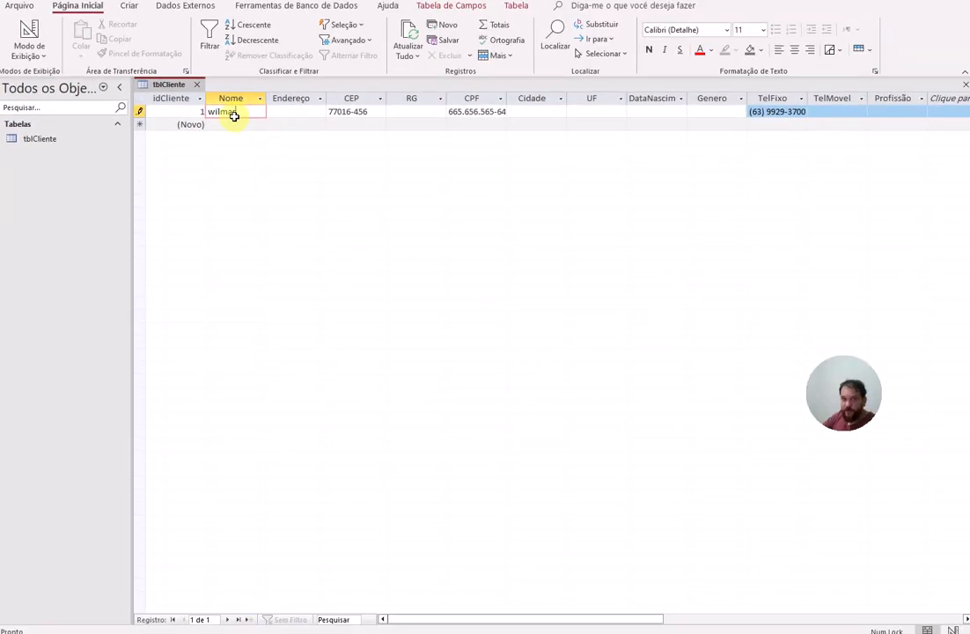
click(196, 84)
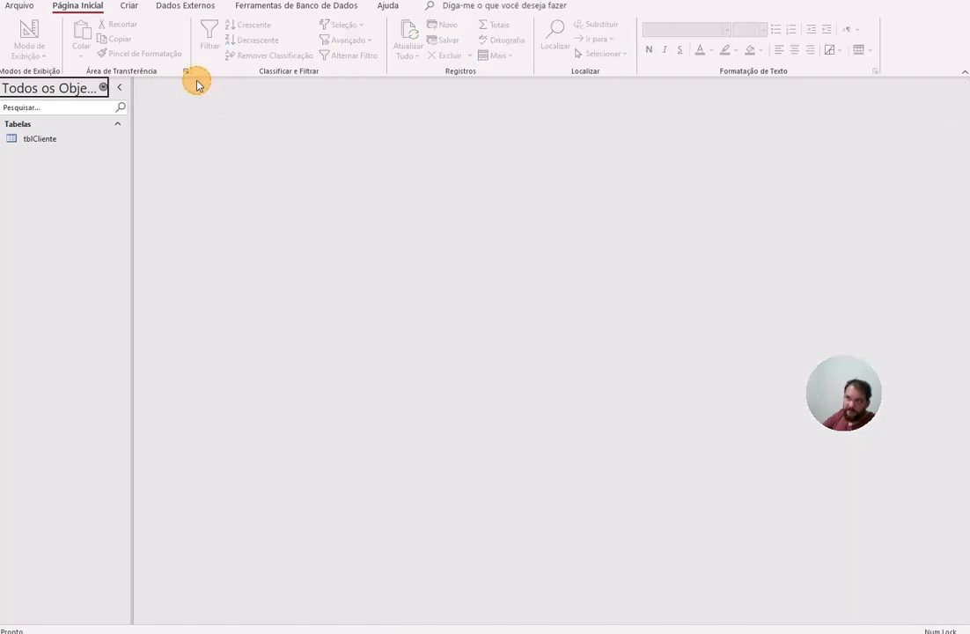
click(38, 141)
double_click(38, 141)
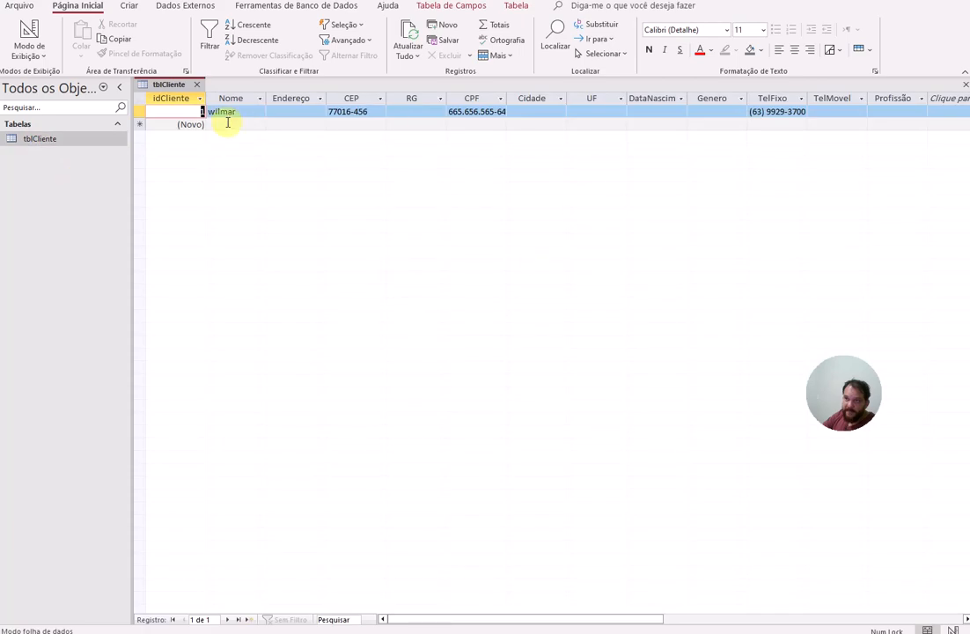
click(23, 33)
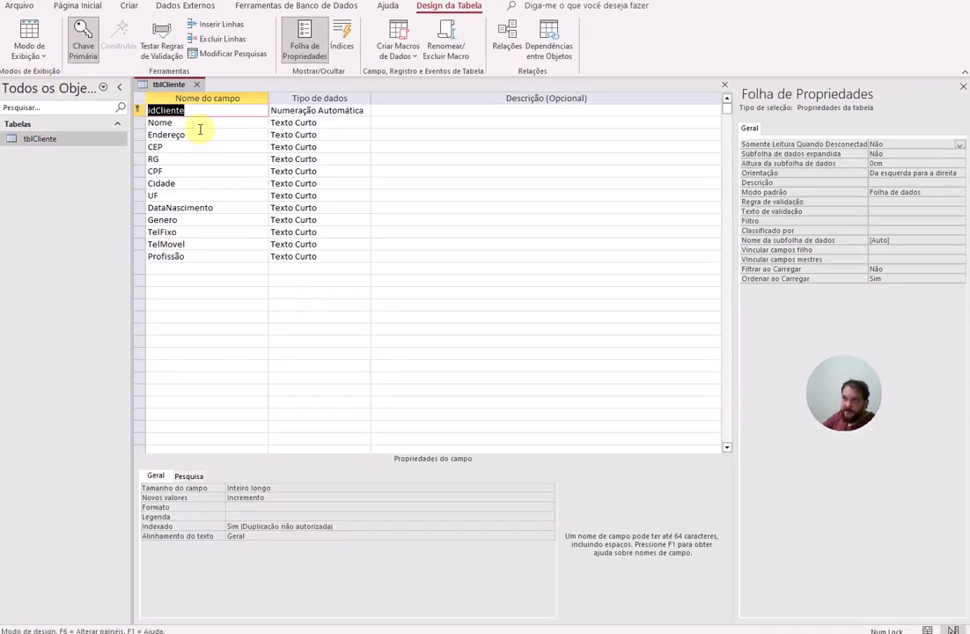
Step: Set the Nome field's Formato to > for uppercase names, then head back to Datasheet view
click(174, 122)
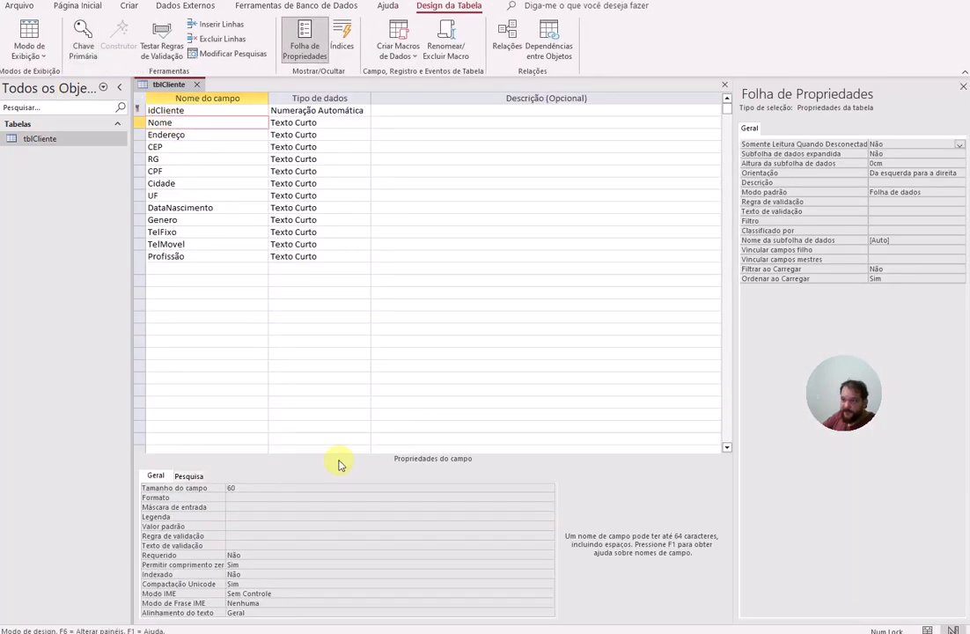
click(238, 499)
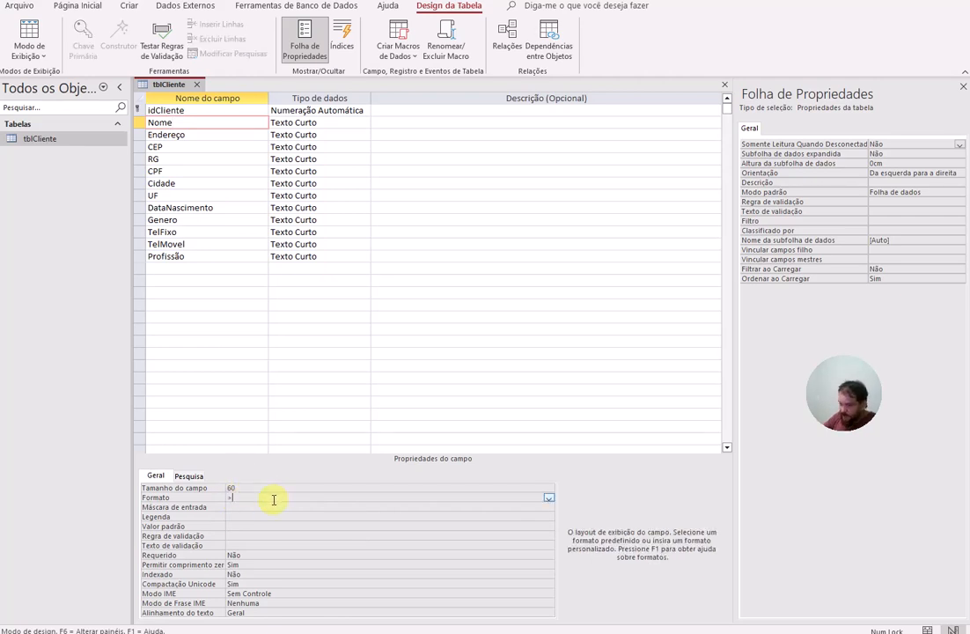
key(Return)
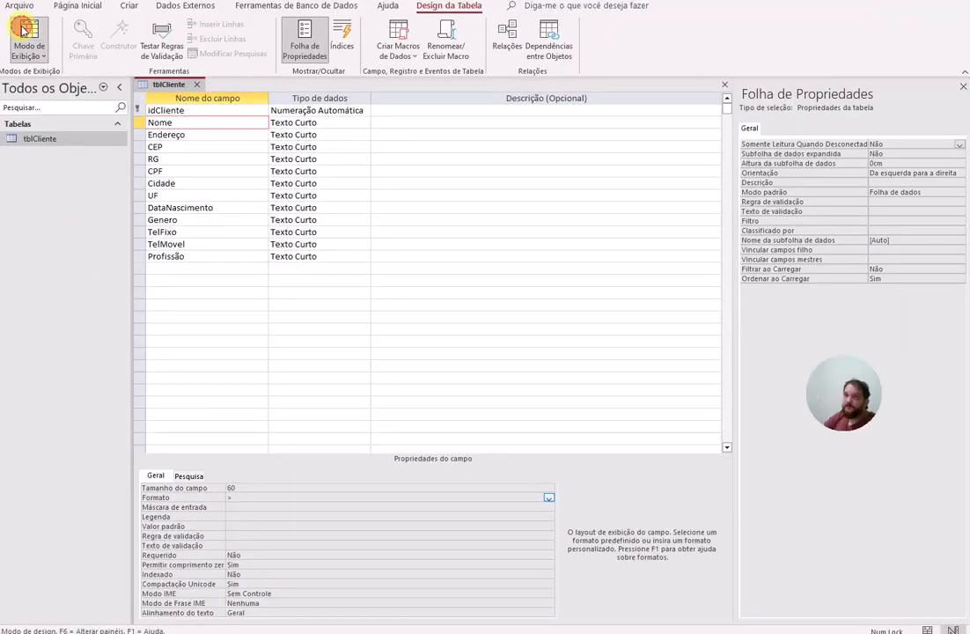
click(23, 29)
Step: Save the table, then start a second record with a lowercase name and a placeholder address
click(797, 353)
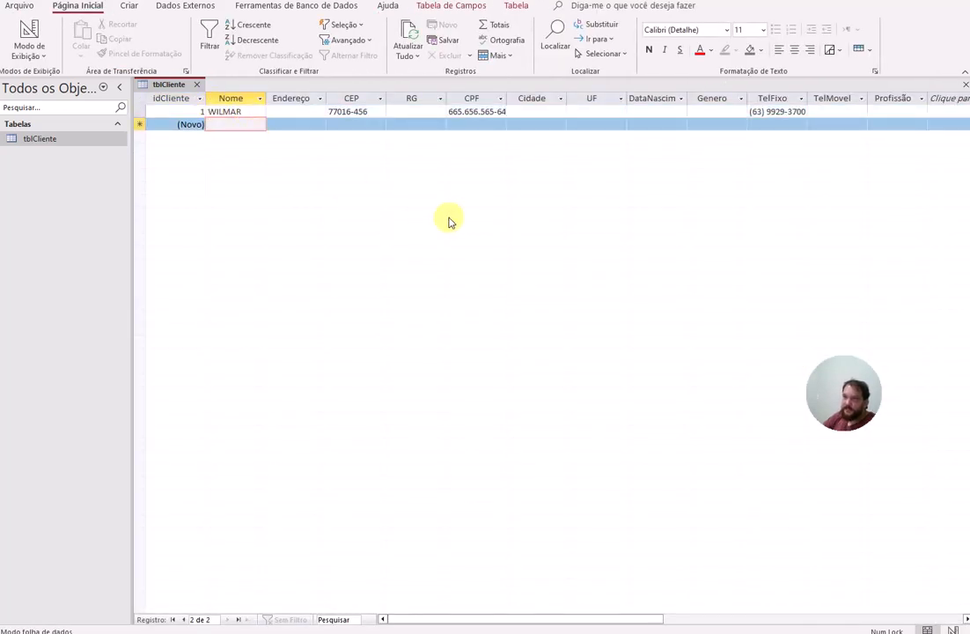
text(wilmar)
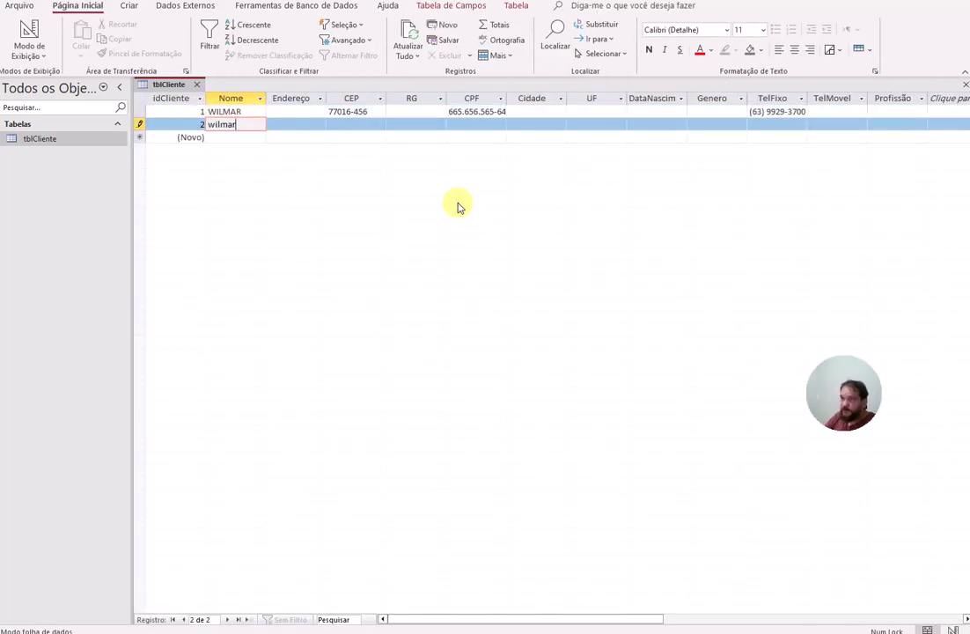
key(Tab)
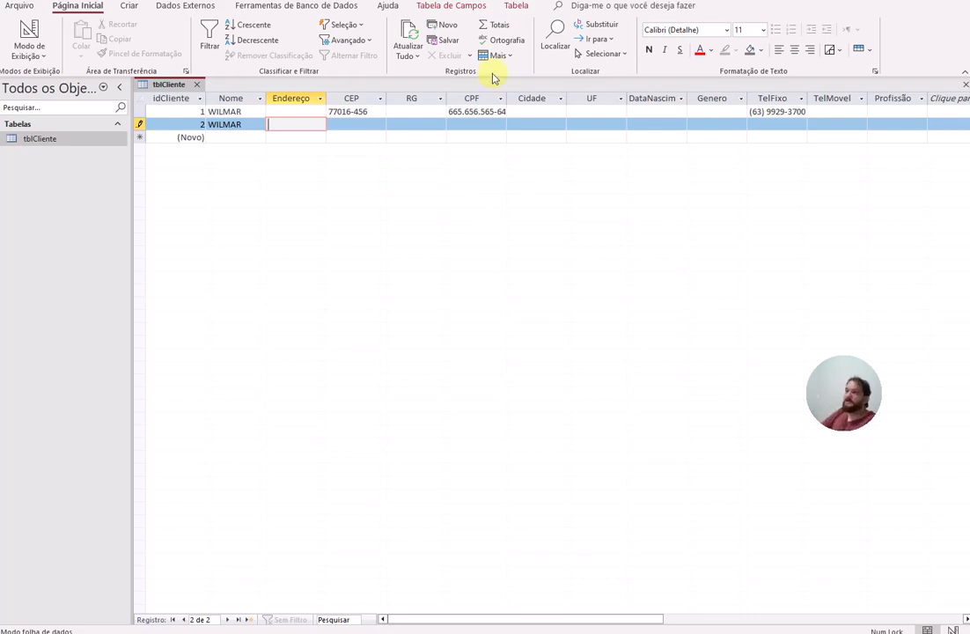
text(sdfasfda)
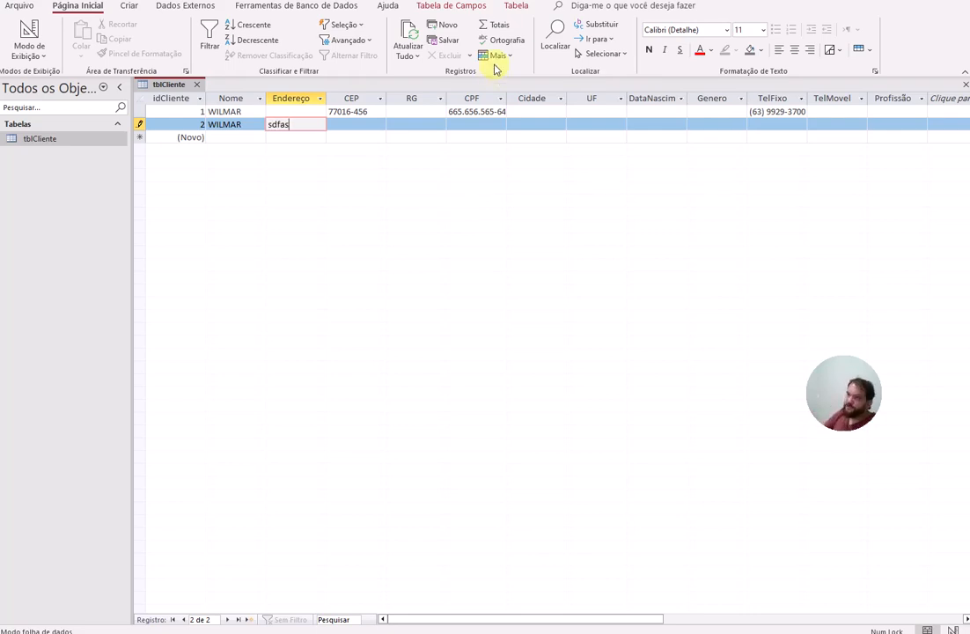
key(Tab)
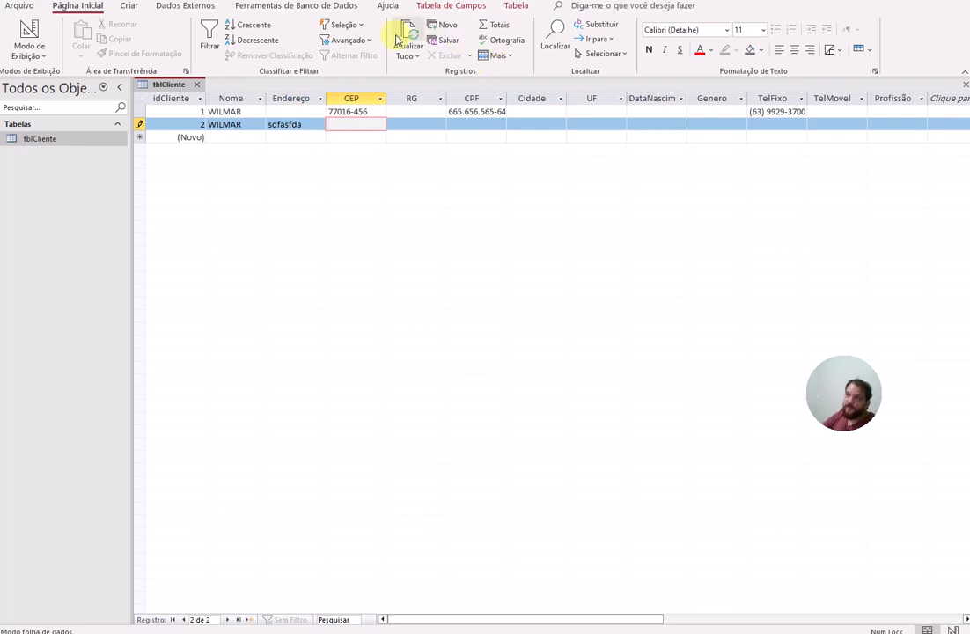
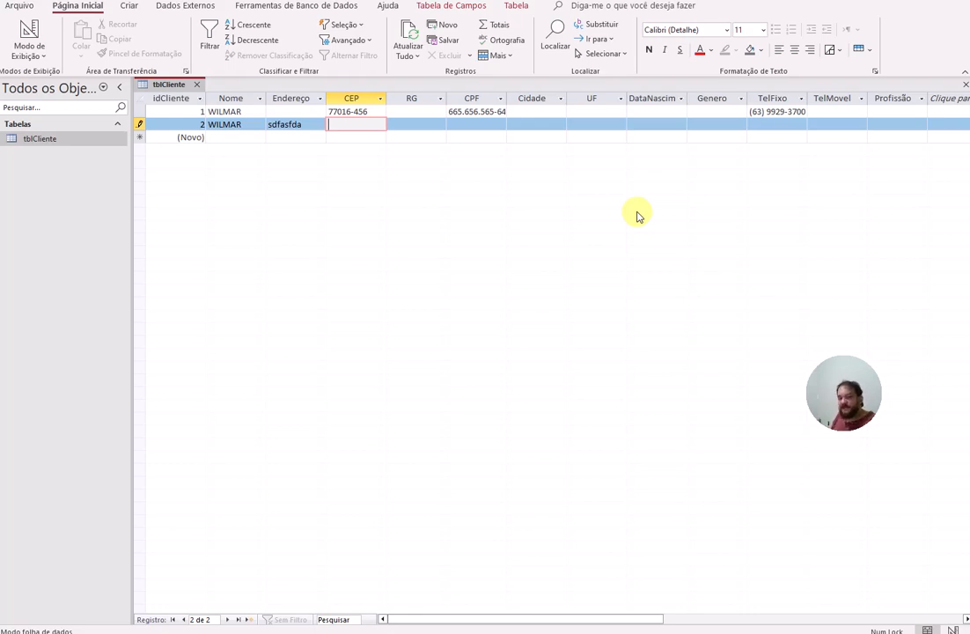
Step: Save the two tblCliente records and close the table, glancing at Ferramentas de Banco de Dados before returning to Página Inicial
right_click(172, 84)
click(199, 95)
click(195, 82)
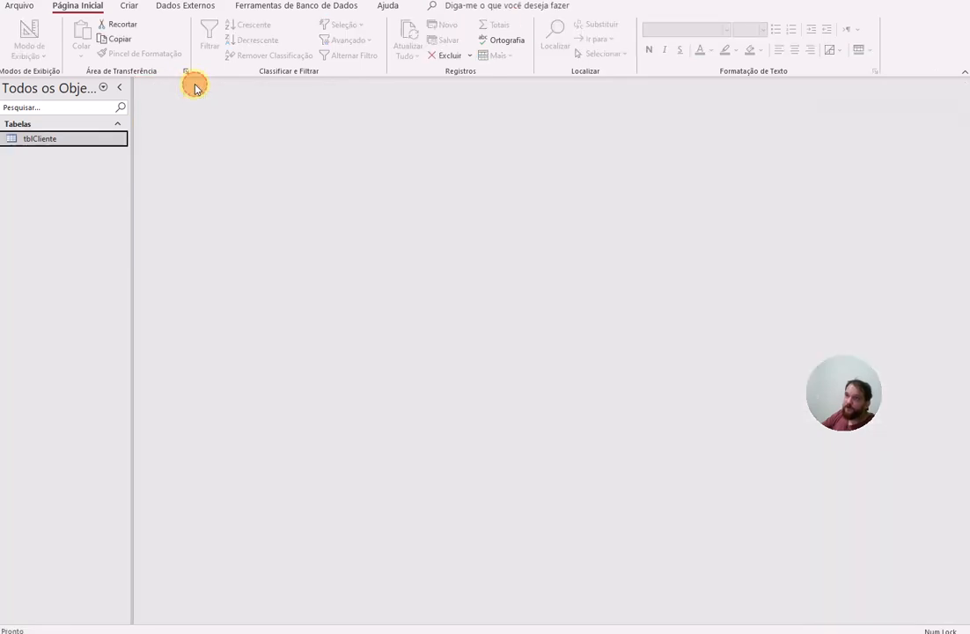
click(287, 7)
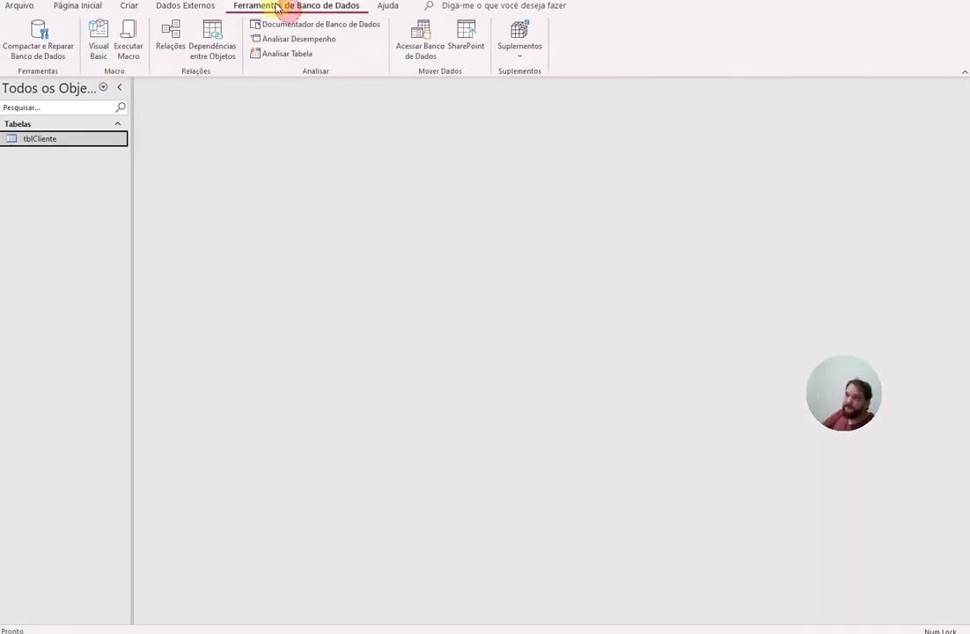
click(66, 8)
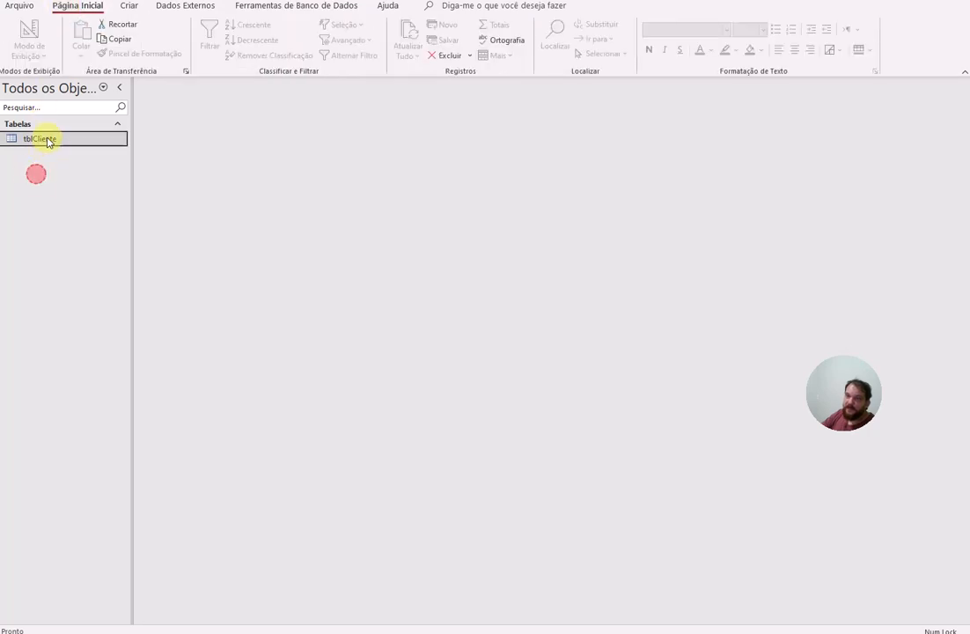